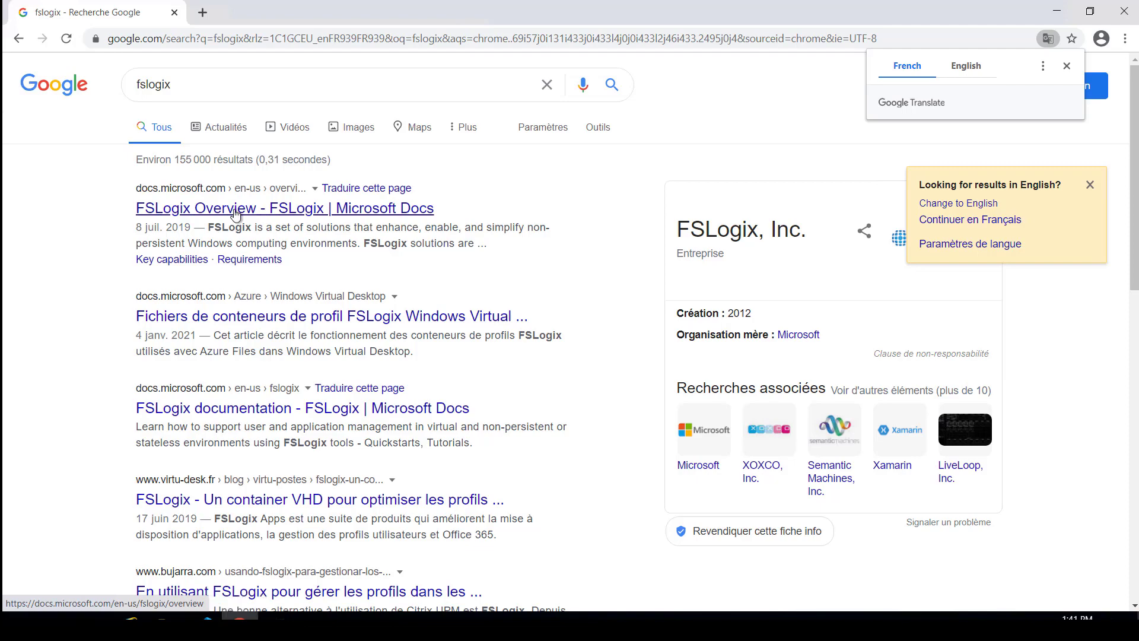
# - Open the FSLogix Overview page on Microsoft Docs and follow its install link to download the FSLogix Apps package
pyautogui.click(230, 212)
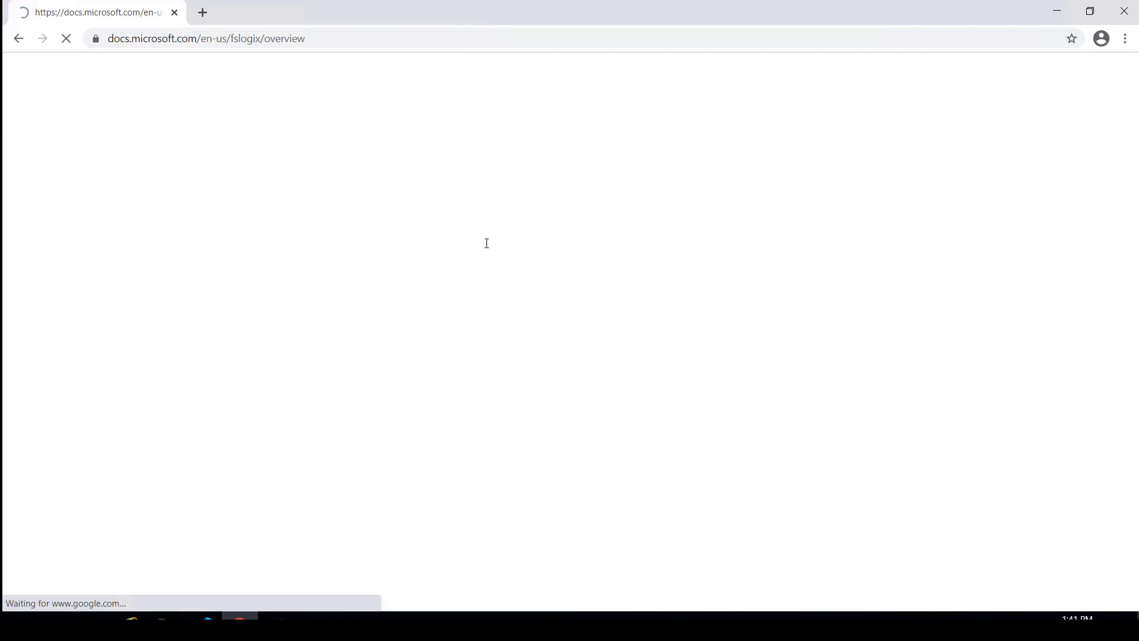
pyautogui.scroll(-2, 517, 361)
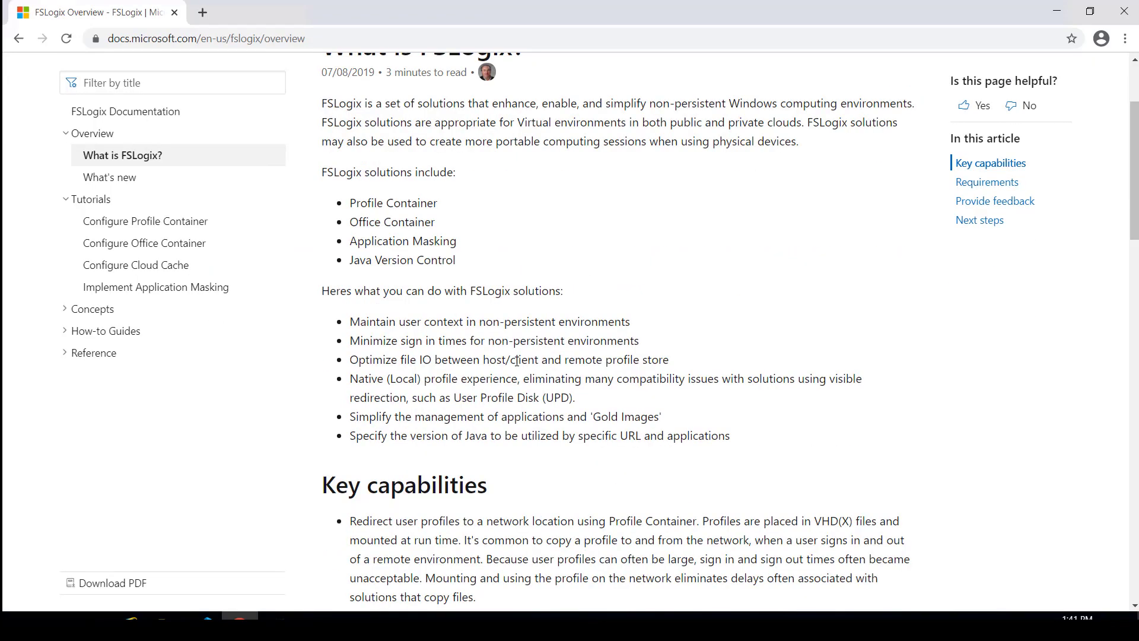
pyautogui.scroll(-9, 517, 361)
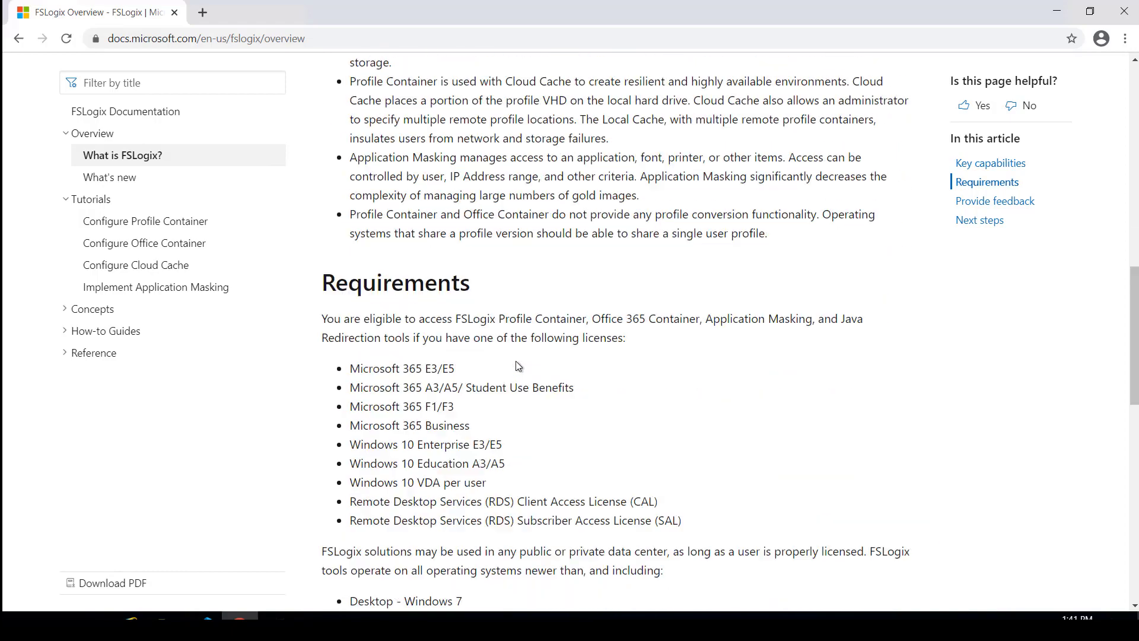
pyautogui.scroll(-7, 516, 362)
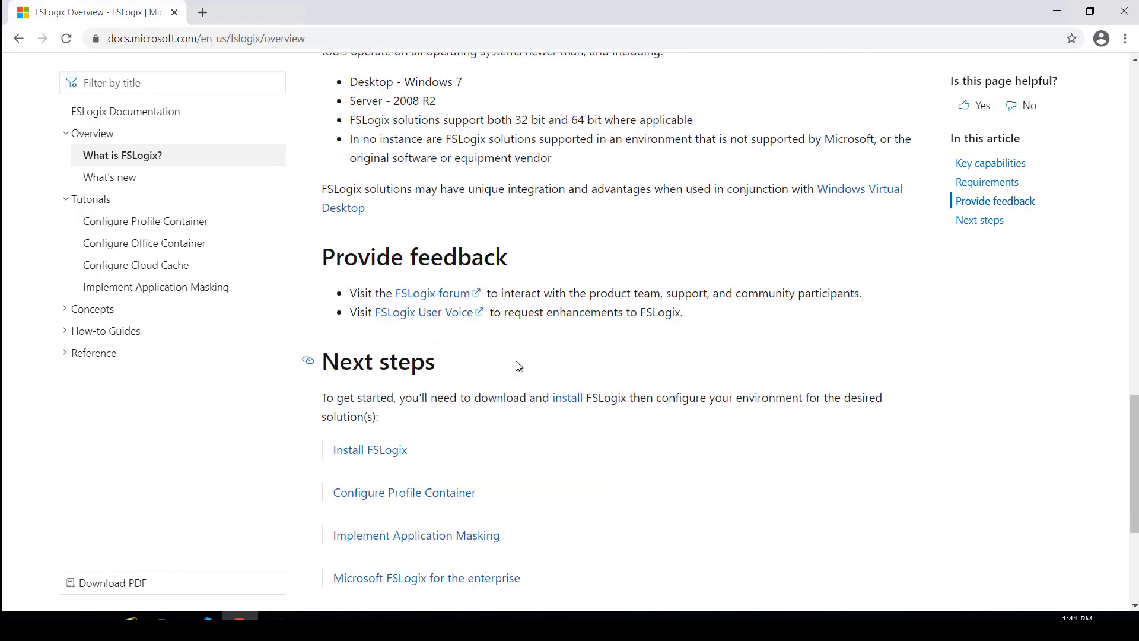
pyautogui.click(563, 399)
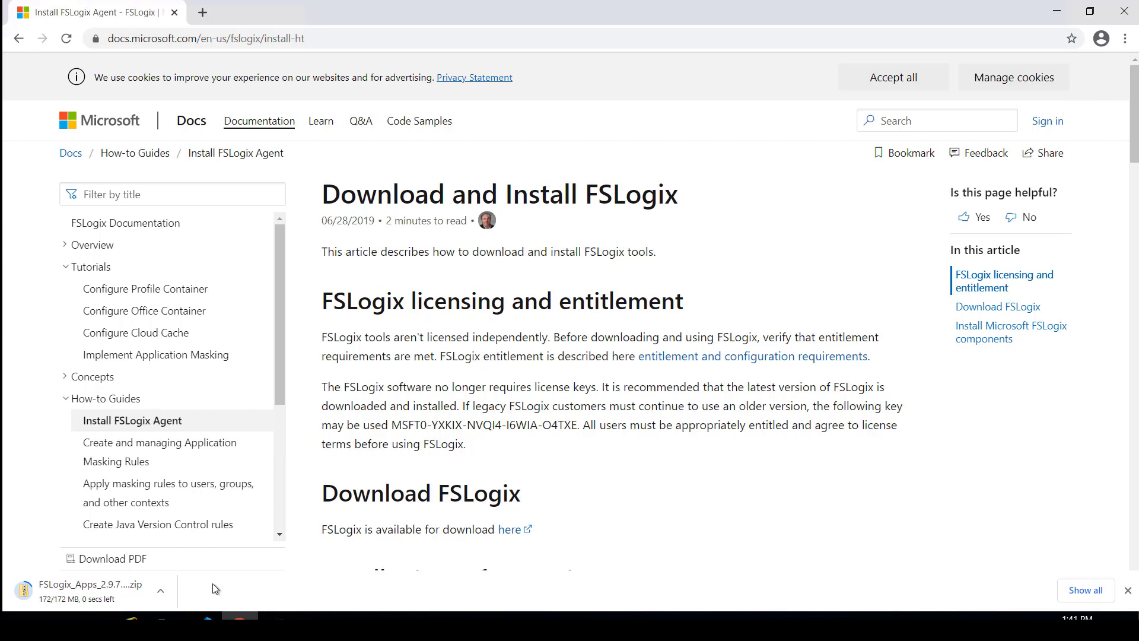
# - Show the downloaded FSLogix_Apps_2.9.7654.46150 archive in its folder and extract it to the suggested destination in Downloads
pyautogui.click(160, 591)
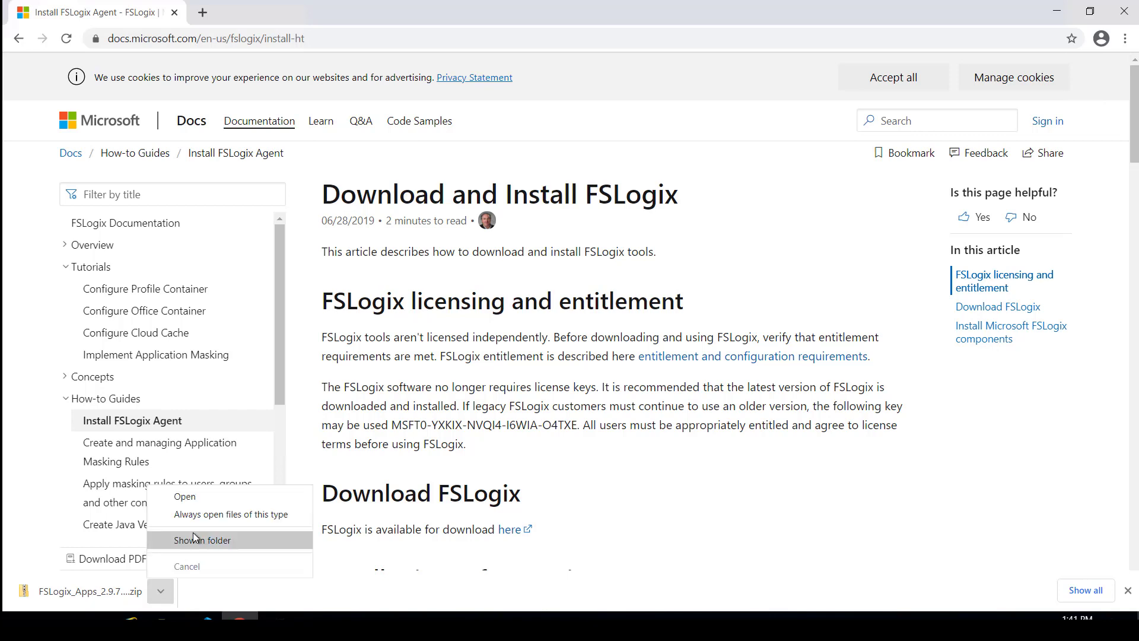
pyautogui.click(195, 536)
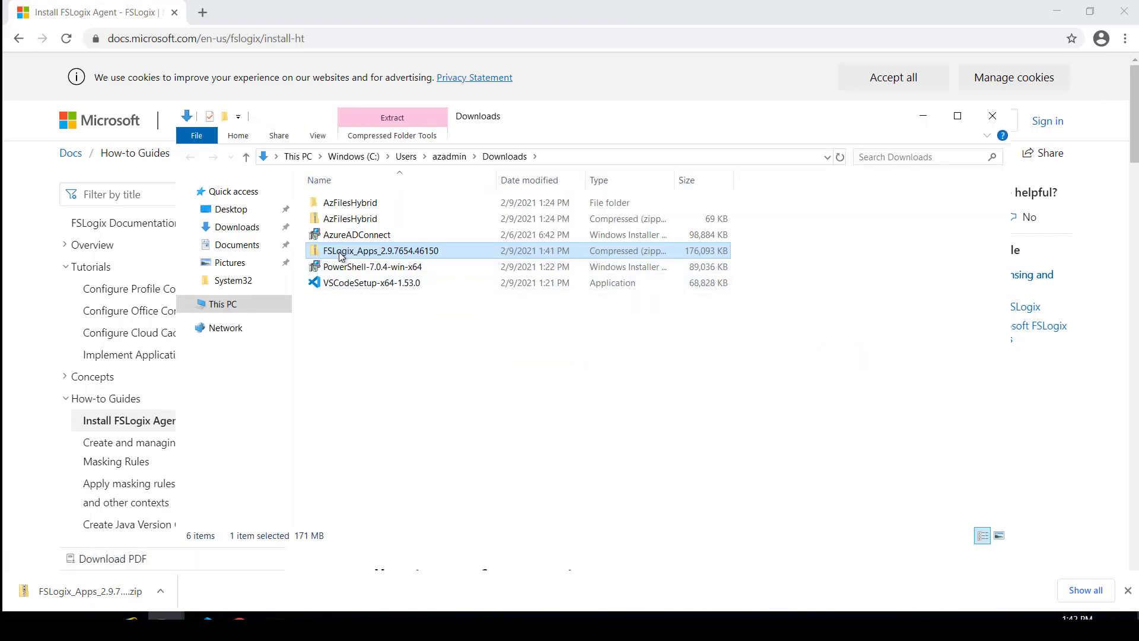
pyautogui.rightClick(340, 255)
pyautogui.click(384, 302)
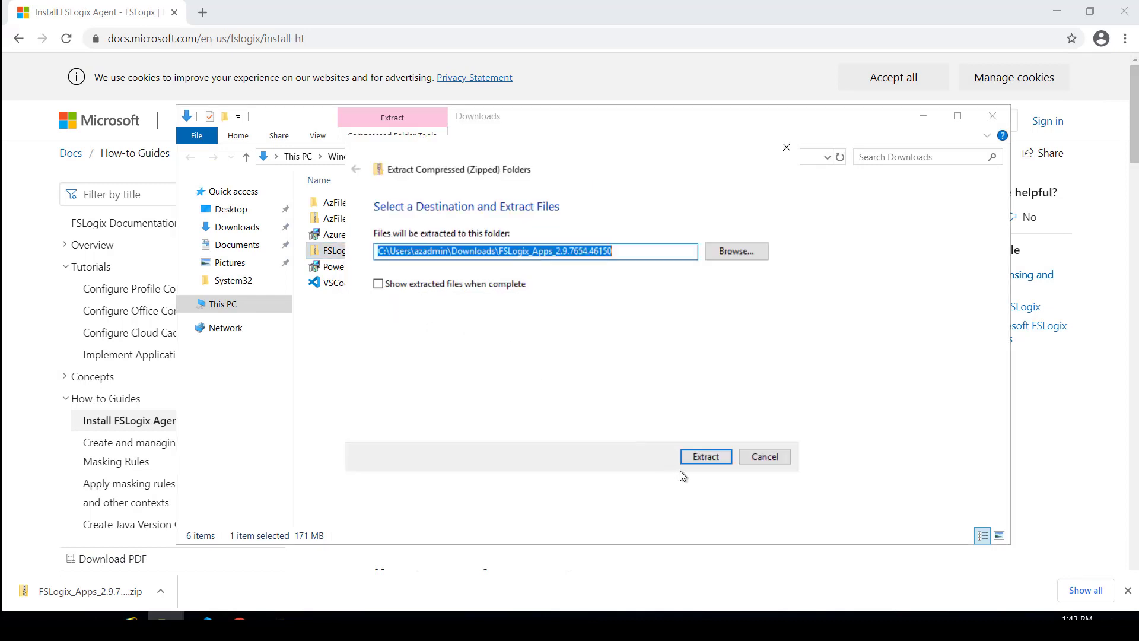
pyautogui.click(705, 456)
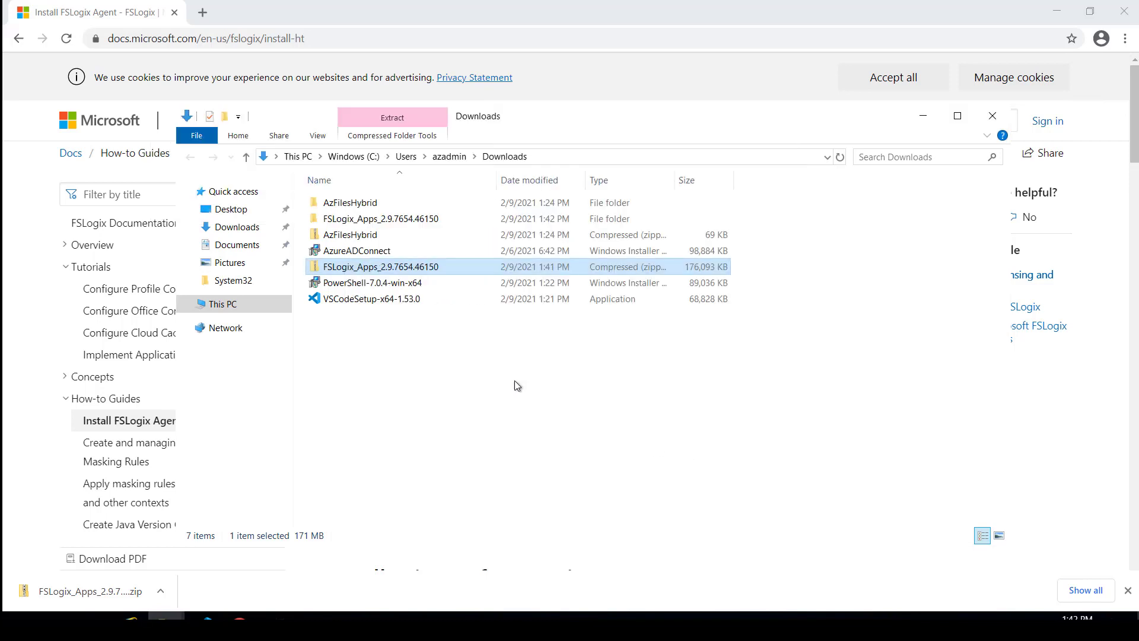
# - Open the extracted FSLogix_Apps_2.9.7654.46150 folder and copy the fslogix.admx file
pyautogui.doubleClick(372, 219)
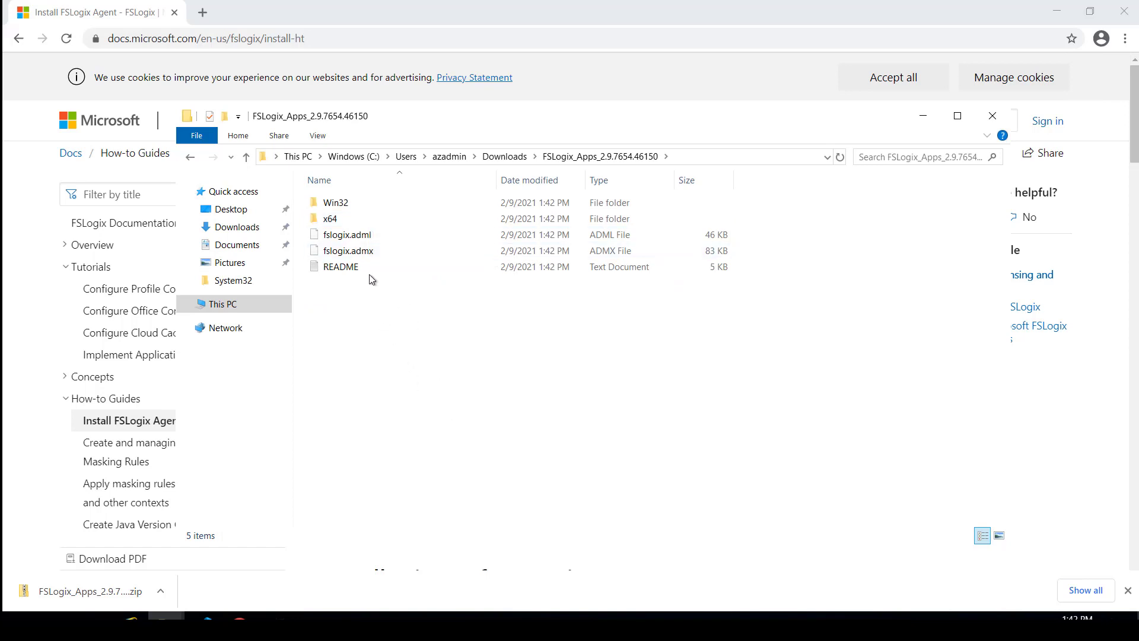
pyautogui.click(357, 255)
pyautogui.rightClick(357, 256)
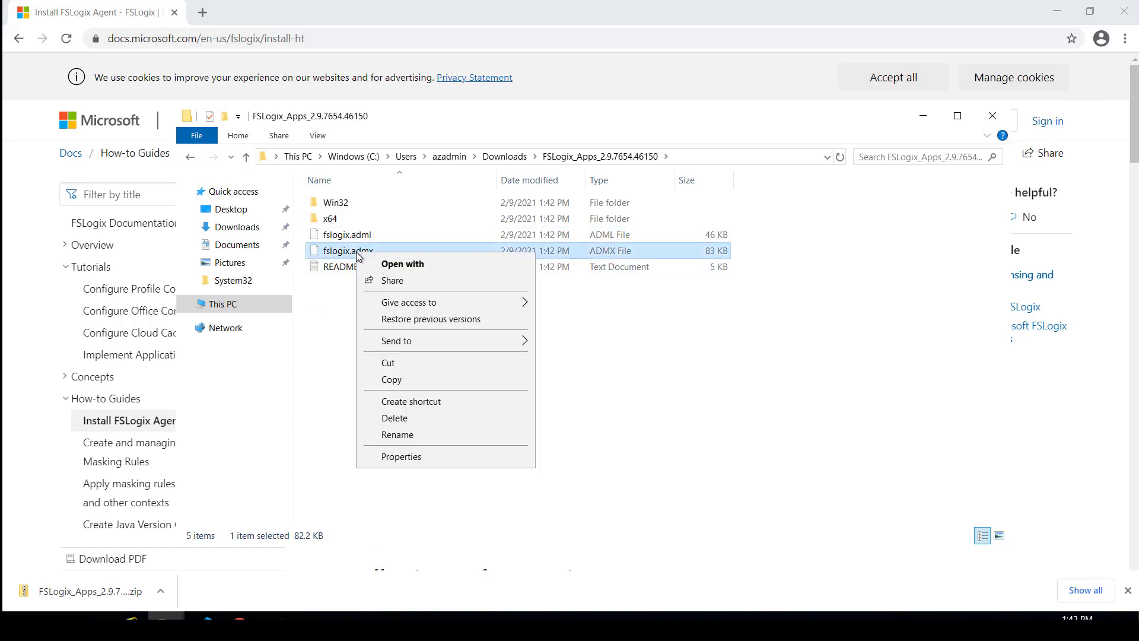
pyautogui.click(404, 380)
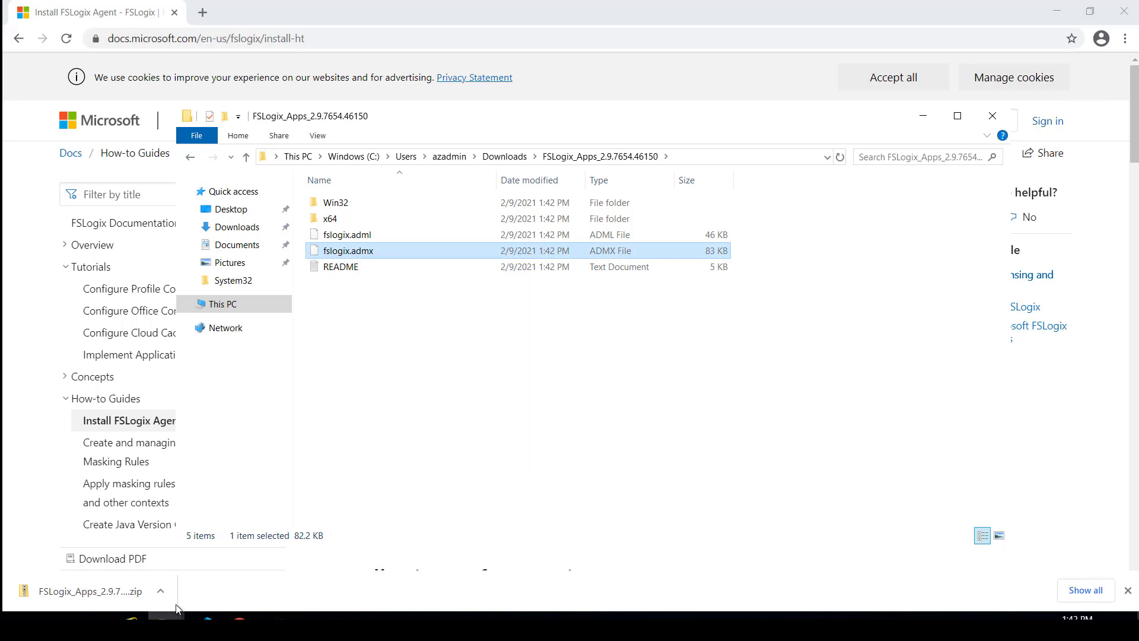
# - Switch to the other File Explorer window and go to C:\Windows\SYSVOL\domain\Policies
pyautogui.click(165, 620)
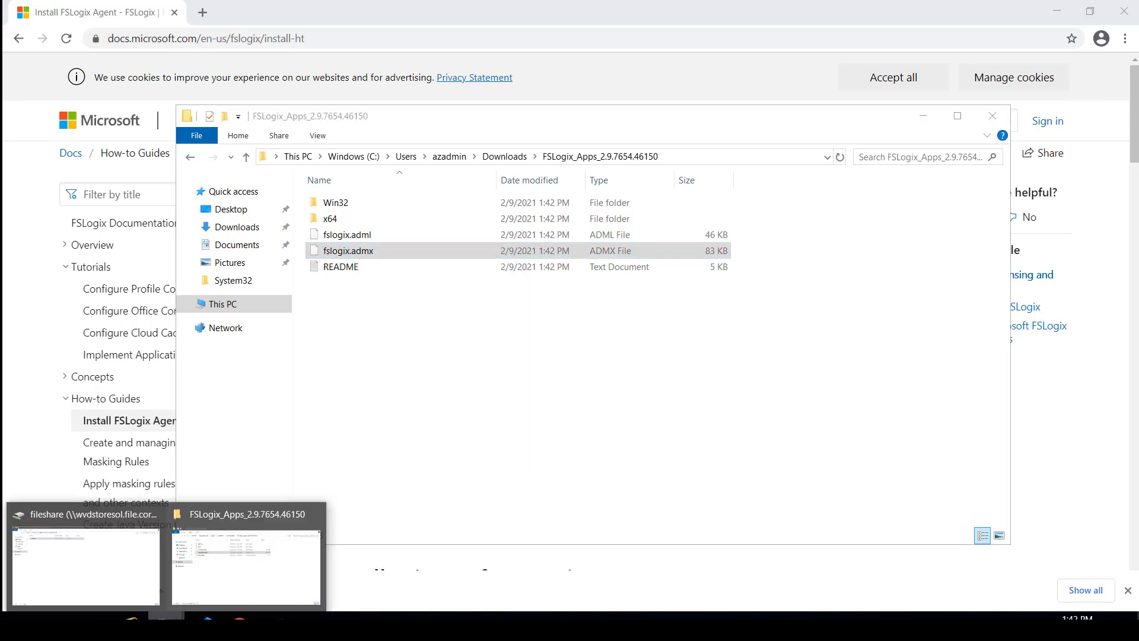
pyautogui.click(110, 575)
pyautogui.click(63, 197)
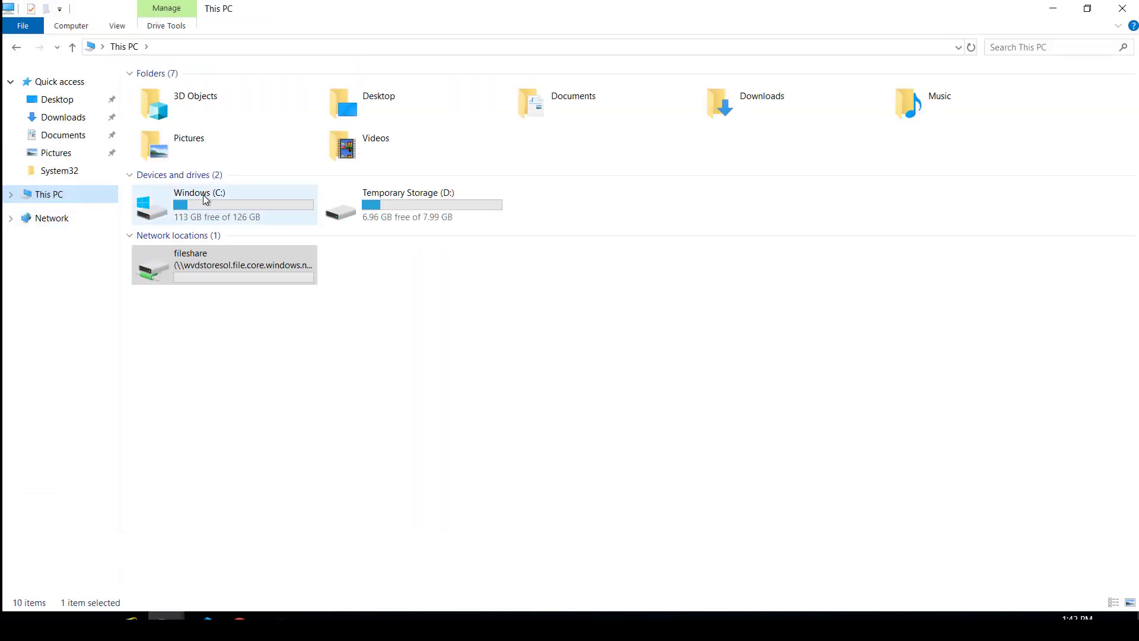
pyautogui.doubleClick(204, 200)
pyautogui.click(184, 176)
pyautogui.doubleClick(183, 177)
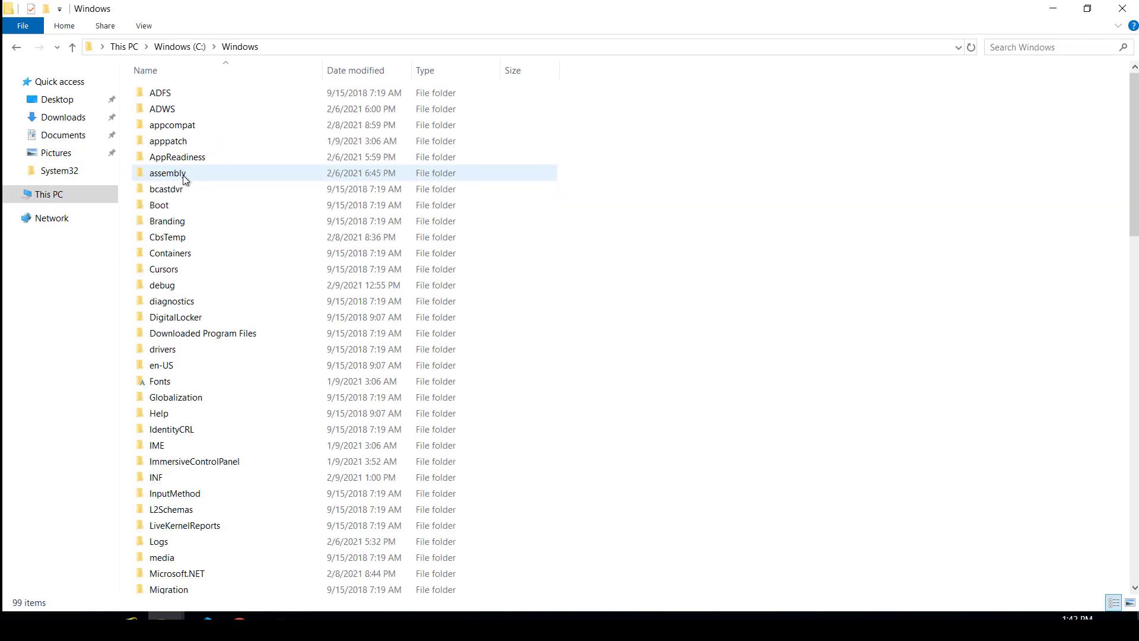
pyautogui.click(209, 450)
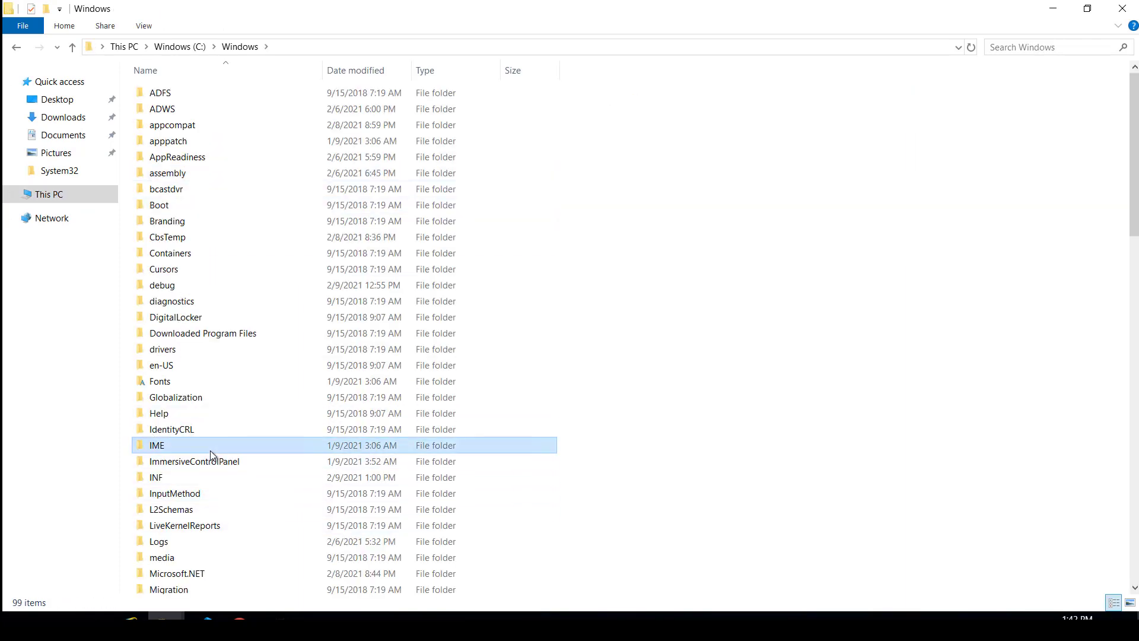
pyautogui.press('s')
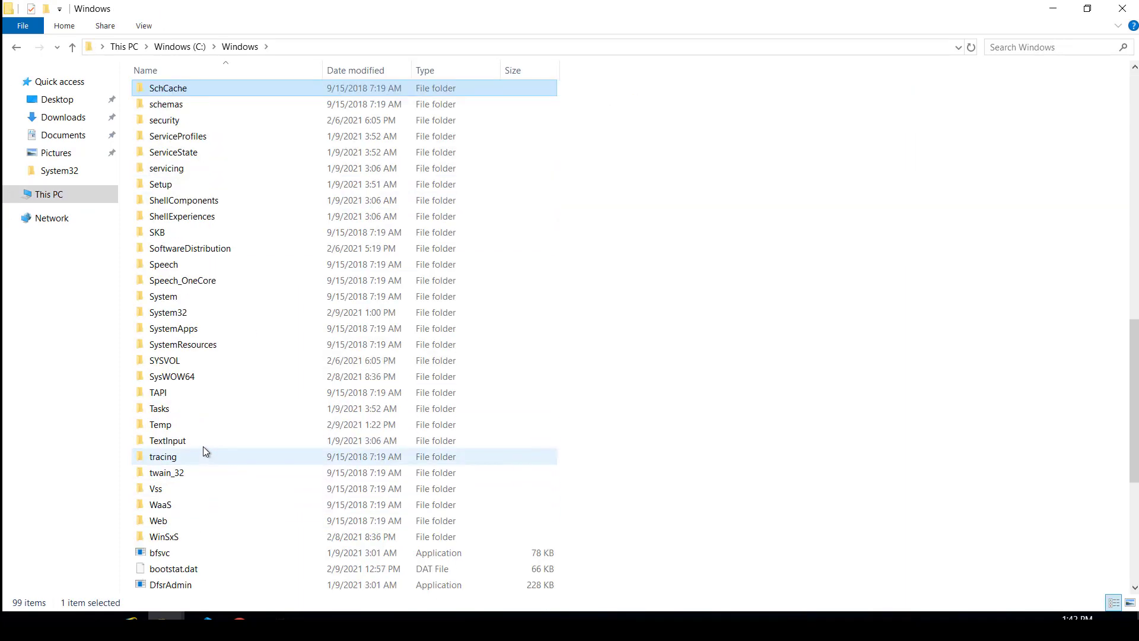
pyautogui.doubleClick(168, 360)
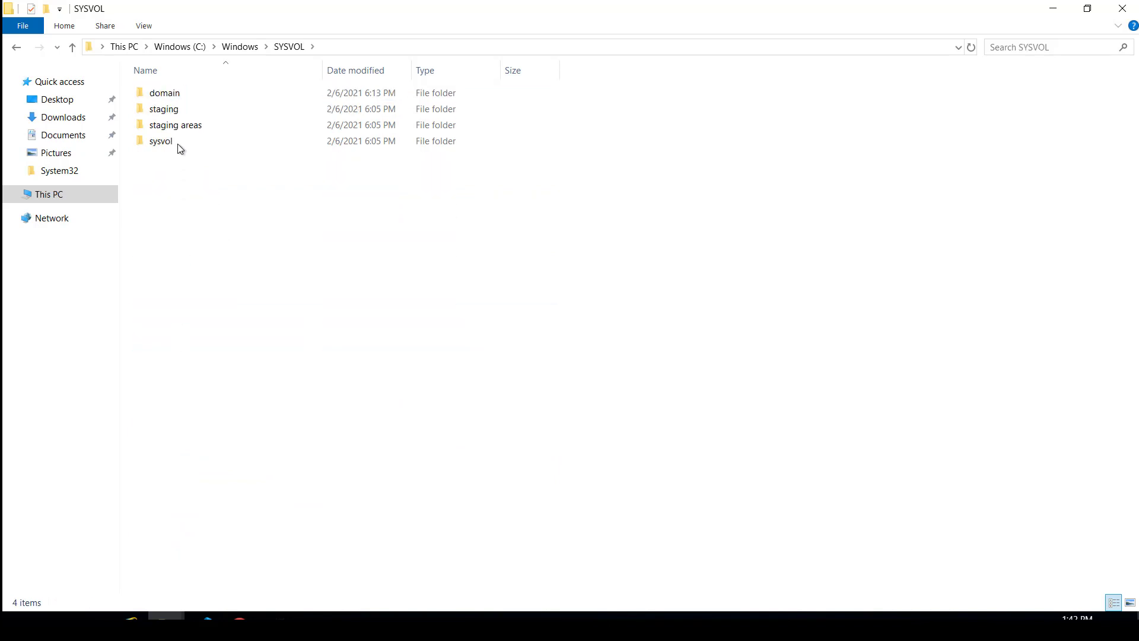
pyautogui.doubleClick(172, 96)
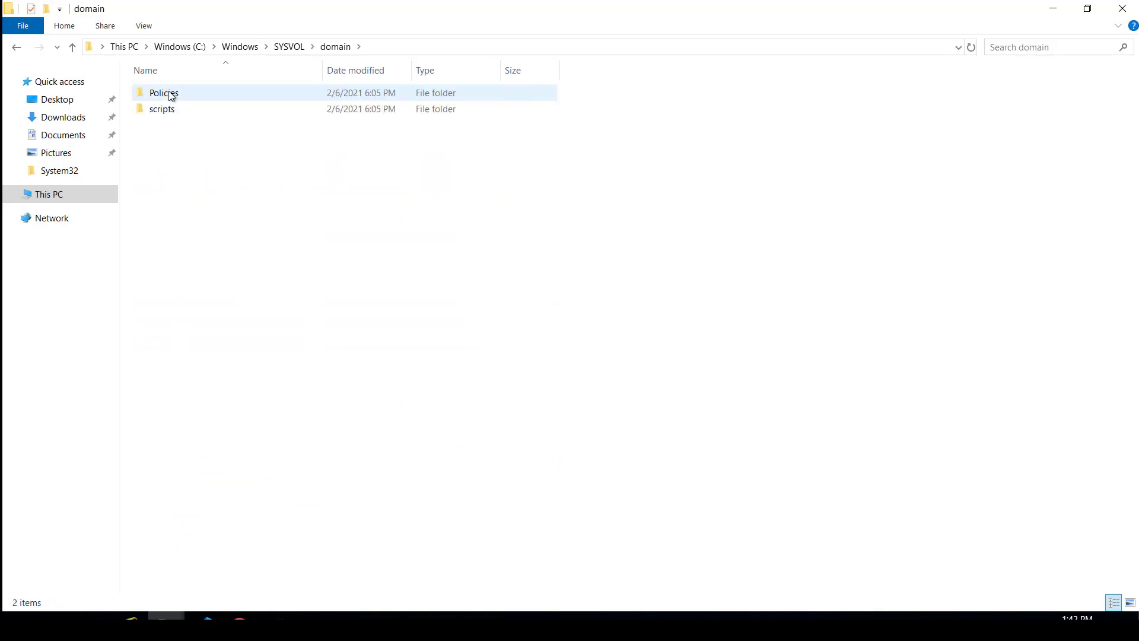
pyautogui.doubleClick(172, 96)
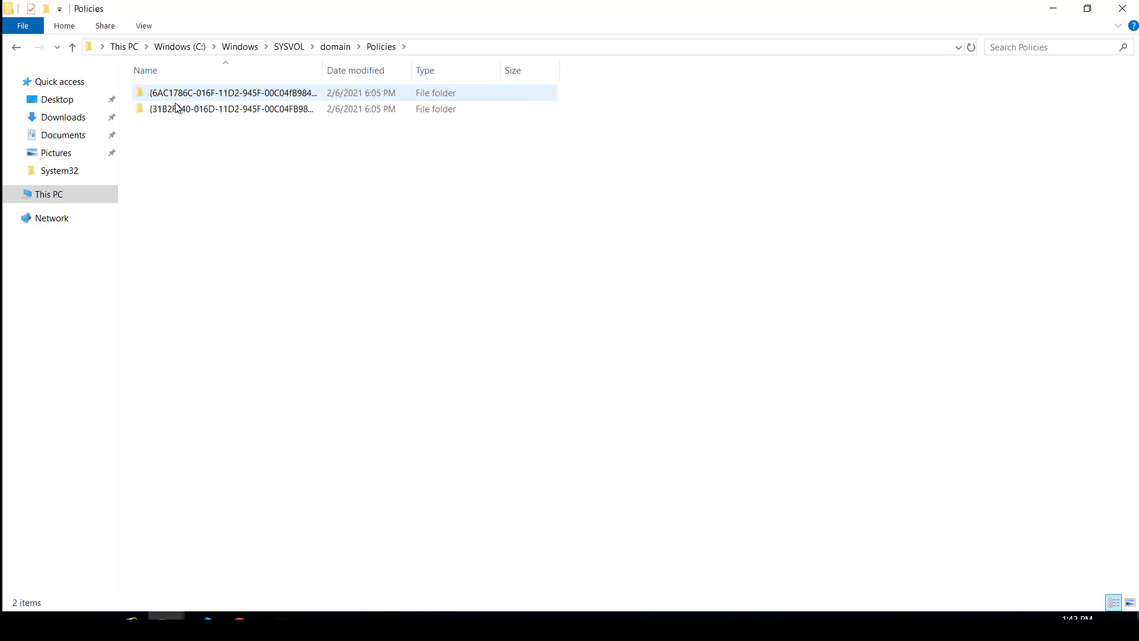
# - Create a new folder named PolicyDefinitions inside the Policies folder
pyautogui.rightClick(249, 157)
pyautogui.moveTo(369, 315)
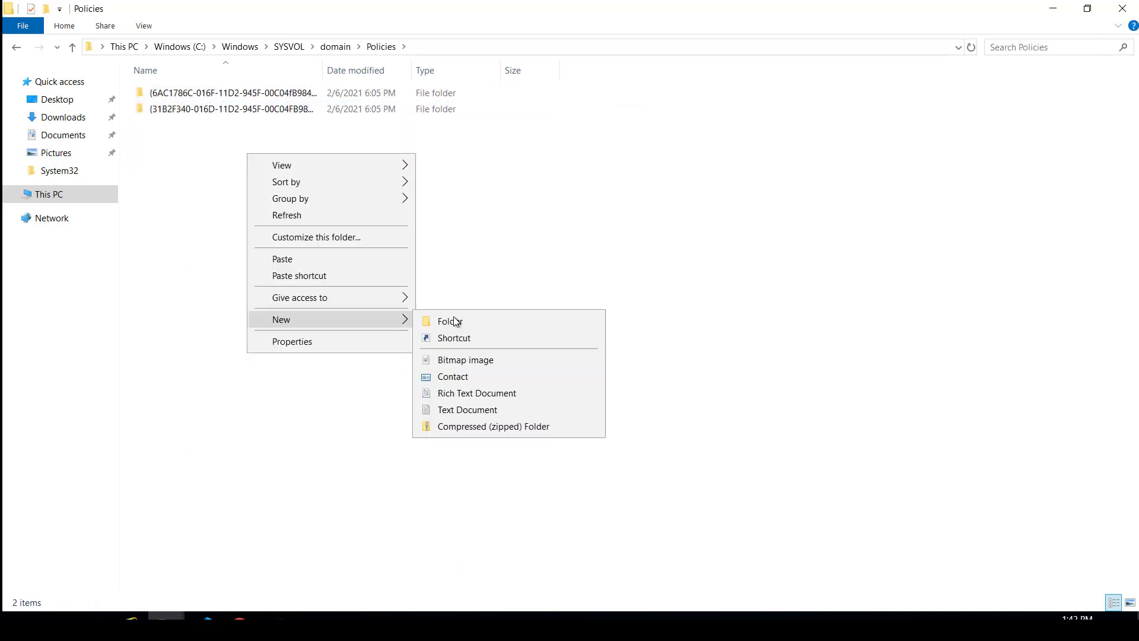
pyautogui.click(455, 320)
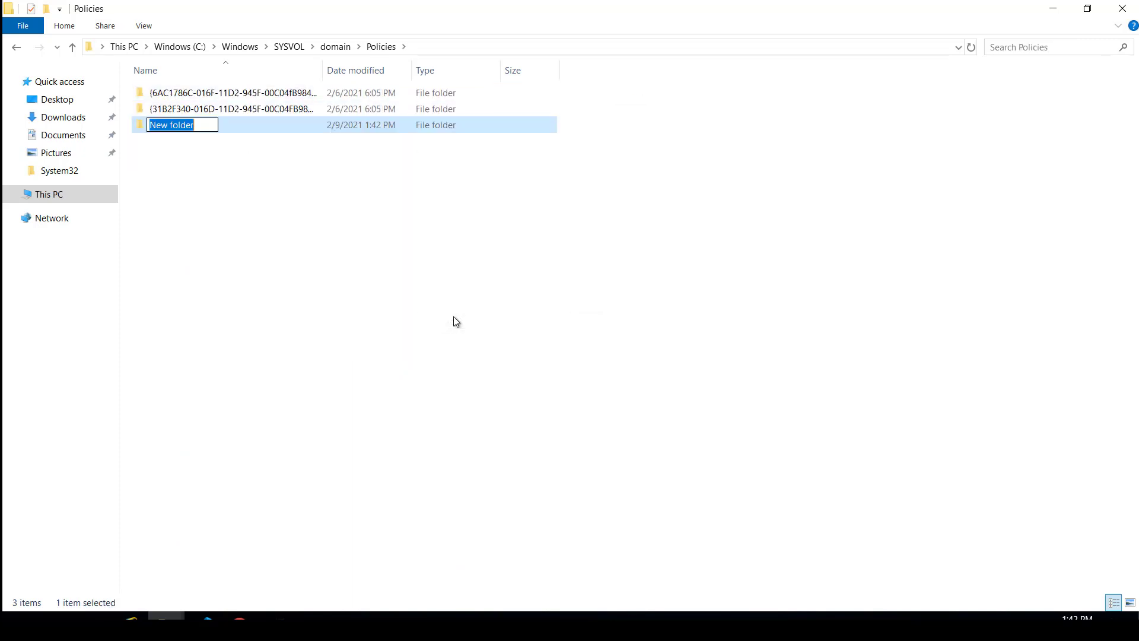
pyautogui.write('Pol')
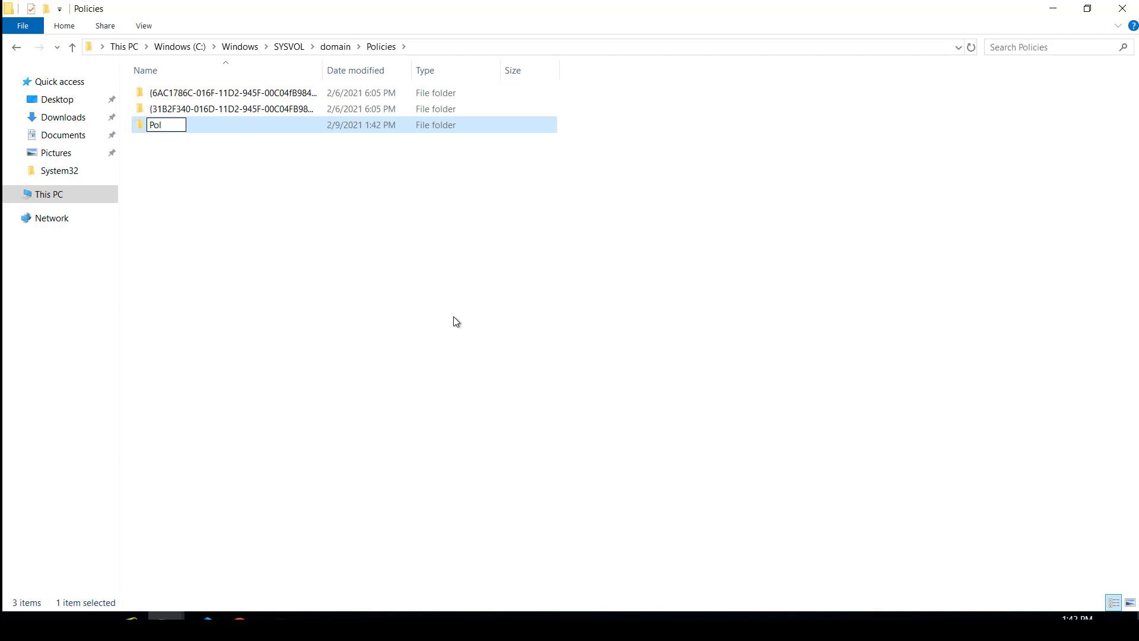
pyautogui.write('icyDefinitions')
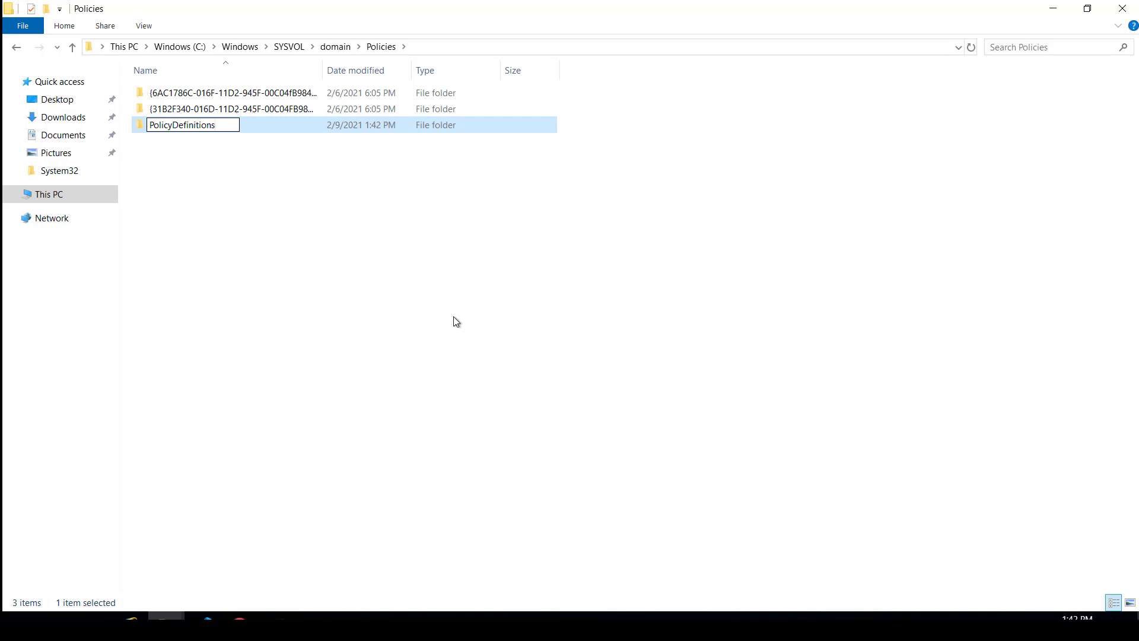
pyautogui.press('Return')
# - Open the PolicyDefinitions folder and paste the copied fslogix.admx file into it
pyautogui.press('Return')
pyautogui.rightClick(461, 215)
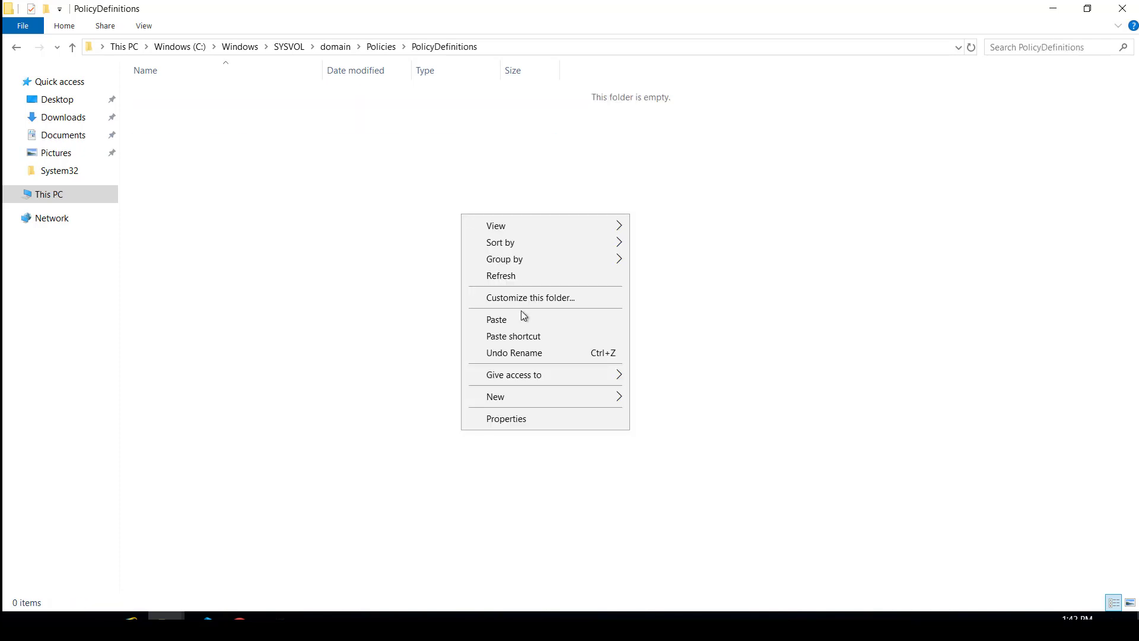
pyautogui.click(521, 315)
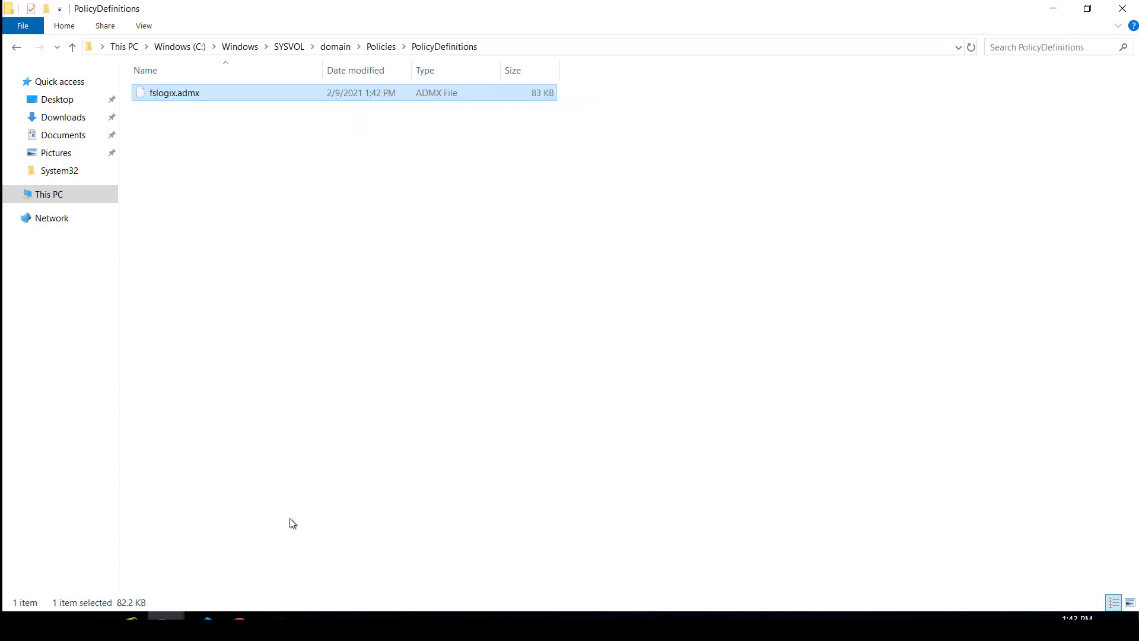
# - Create a subfolder named en-US inside the PolicyDefinitions folder
pyautogui.rightClick(405, 212)
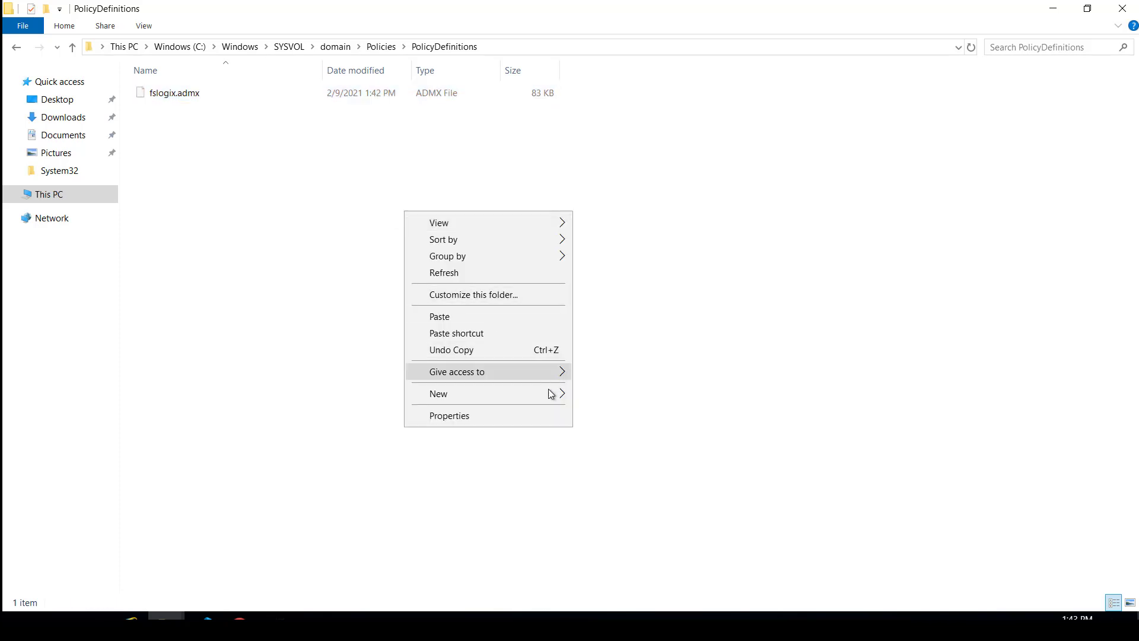
pyautogui.moveTo(549, 394)
pyautogui.click(619, 394)
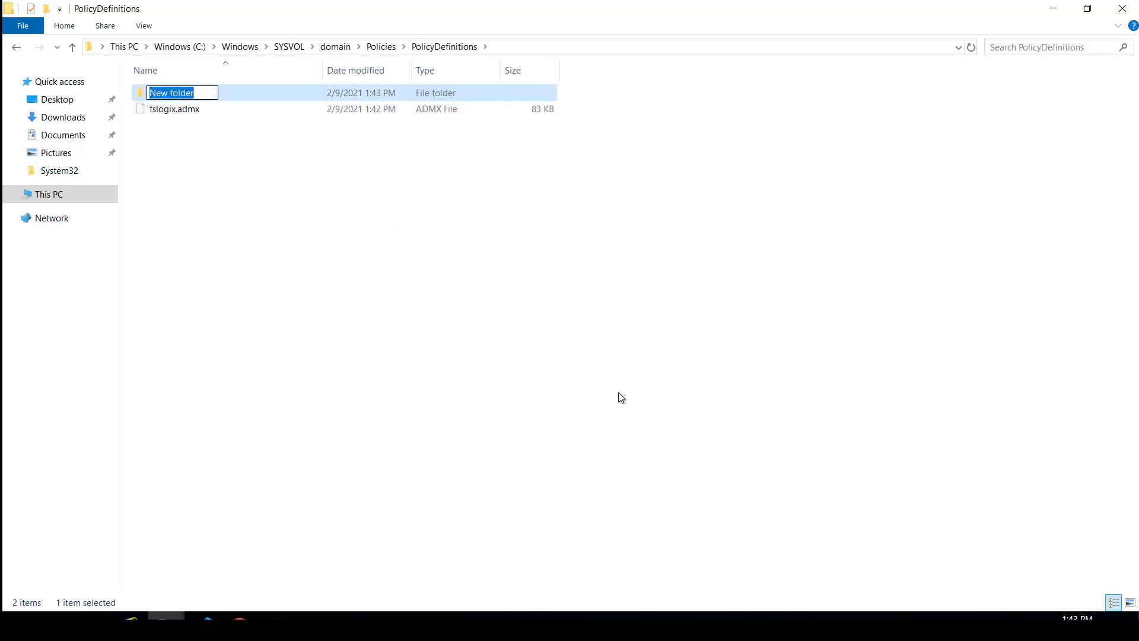
pyautogui.write('en-')
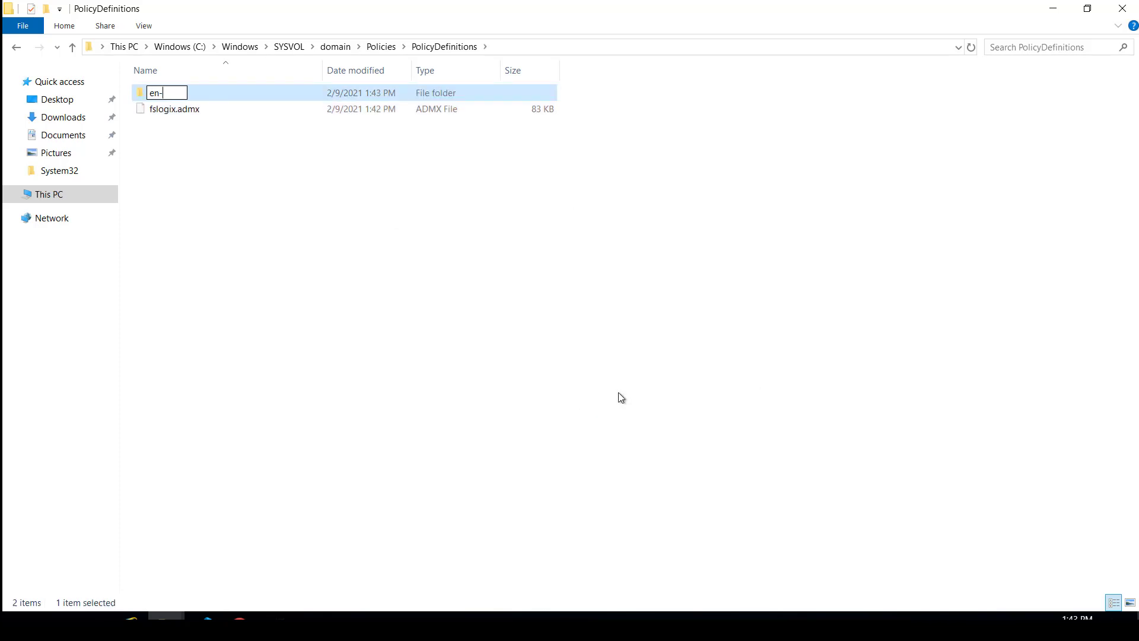
pyautogui.write('US')
pyautogui.press('Return')
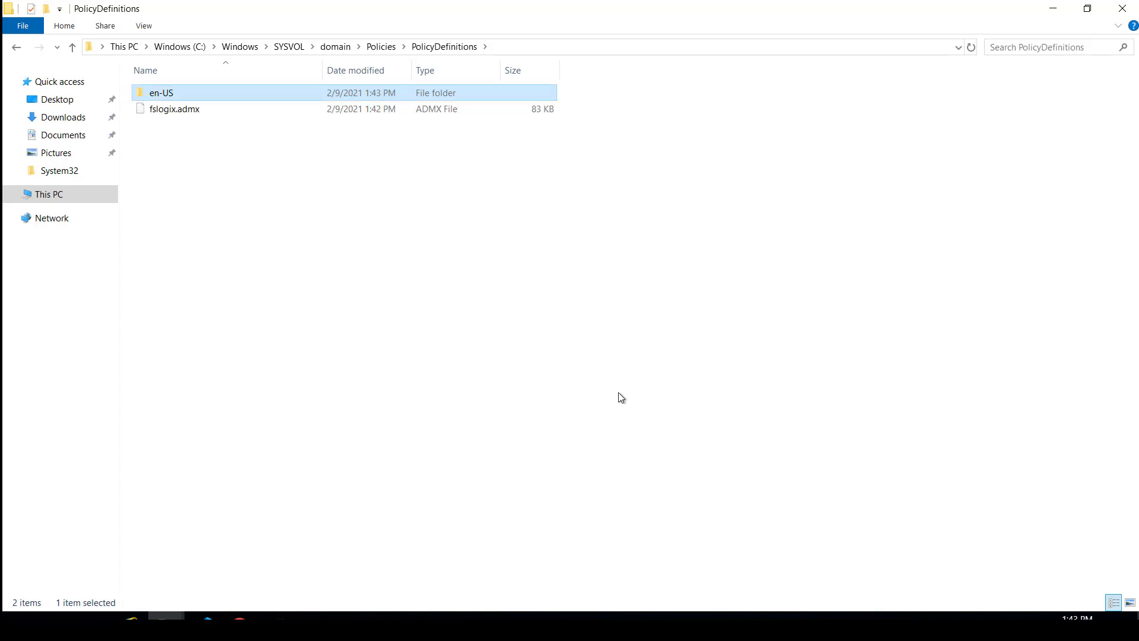
# - Open the en-US folder and copy fslogix.adml into it from the extracted FSLogix_Apps_2.9.7654.46150 folder
pyautogui.press('Return')
pyautogui.moveTo(166, 617)
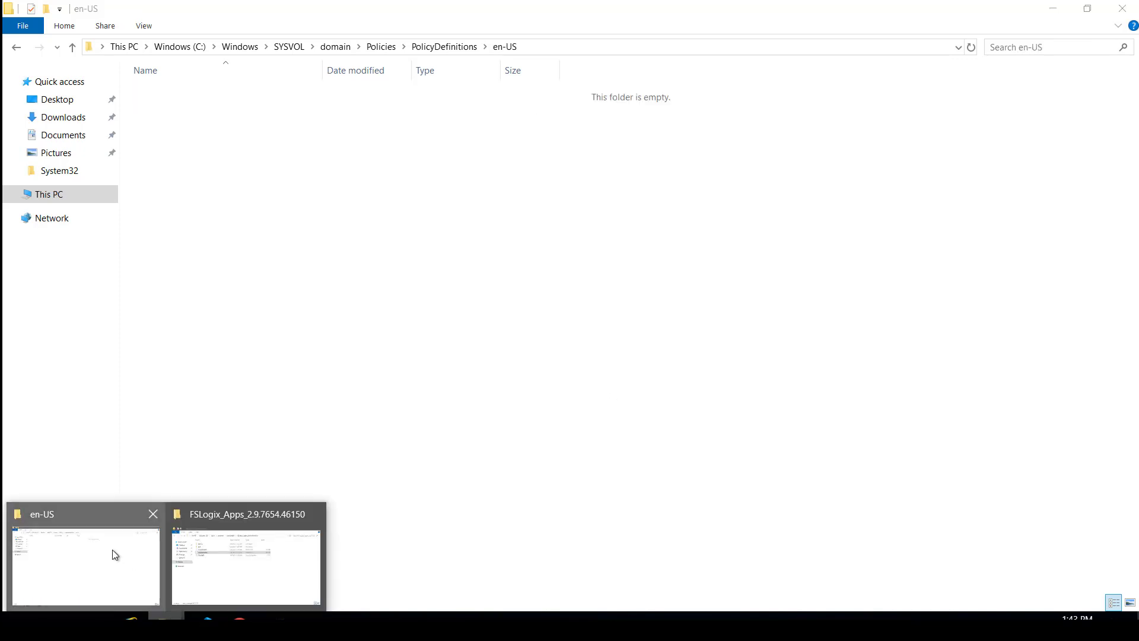
pyautogui.click(112, 550)
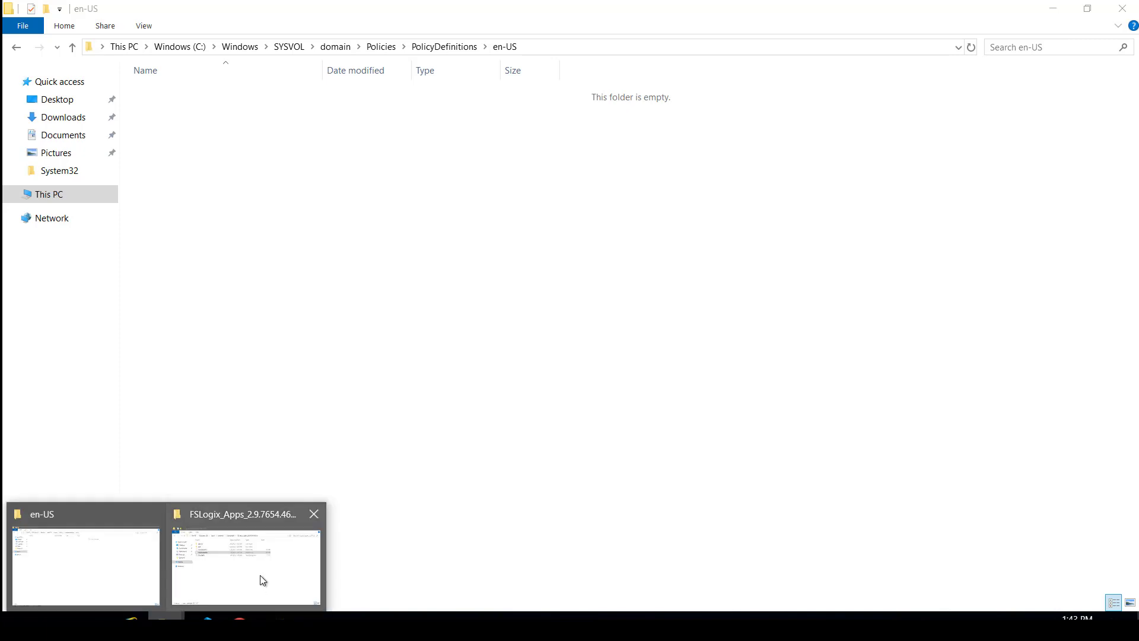
pyautogui.click(262, 580)
pyautogui.click(366, 236)
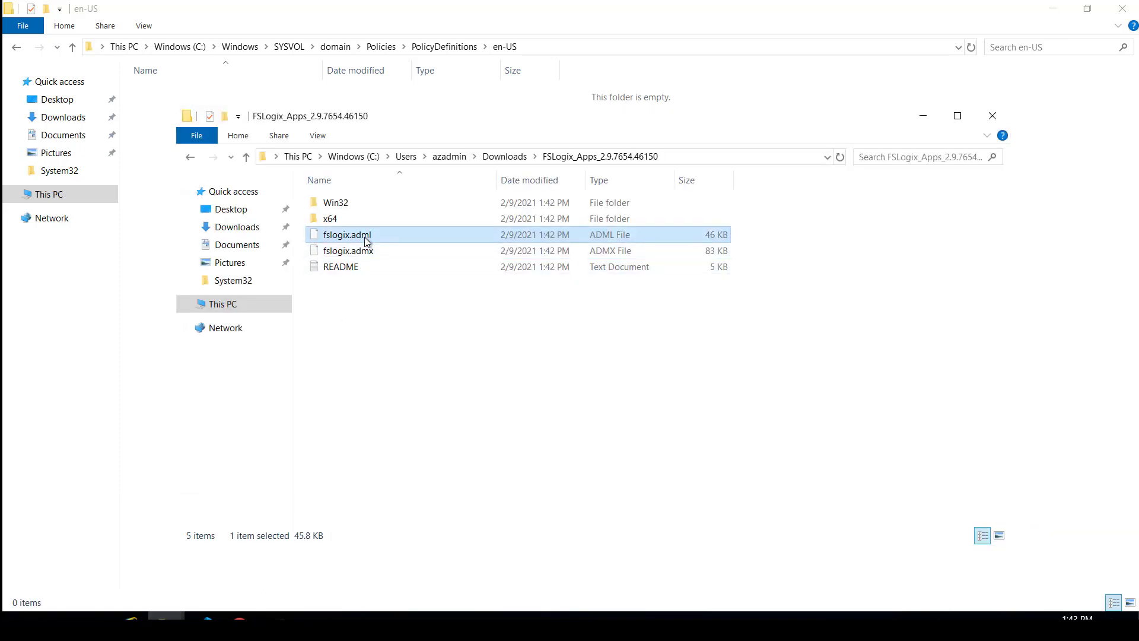
pyautogui.click(346, 7)
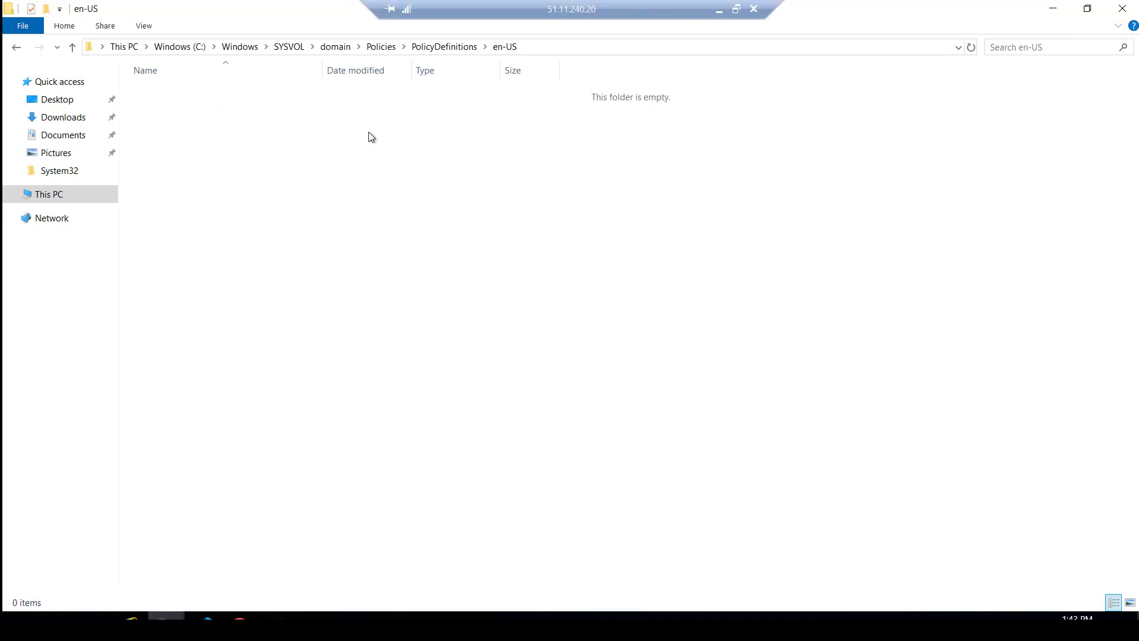
pyautogui.hotkey('ctrl', 'v')
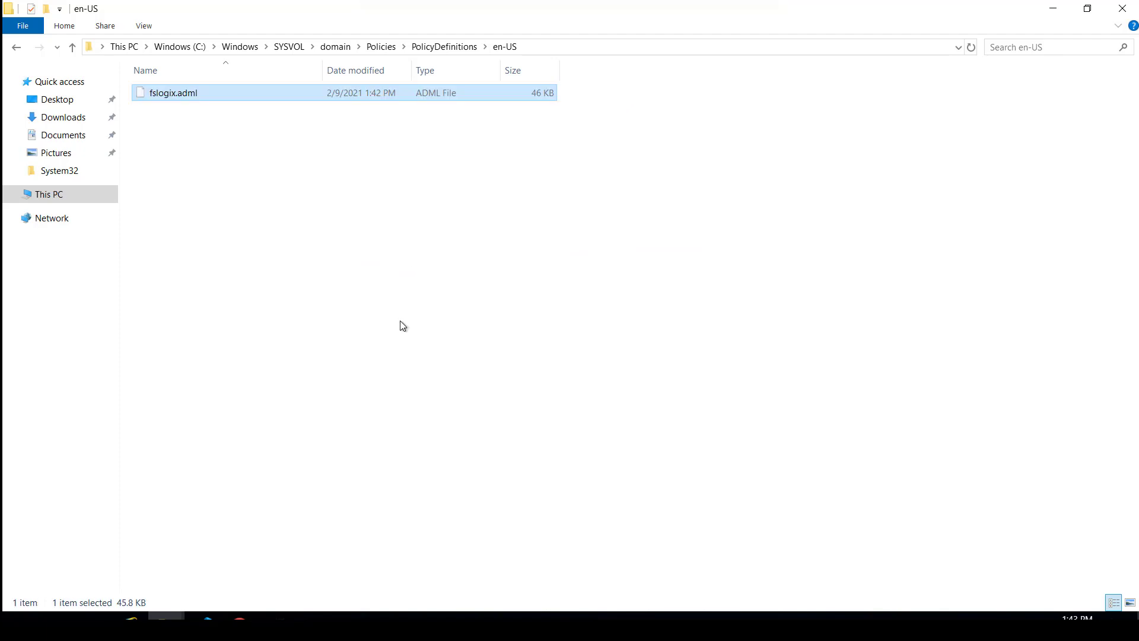
# - Switch to Active Directory Users and Computers and view the computers in the SessionHosts unit under Azure
pyautogui.click(276, 618)
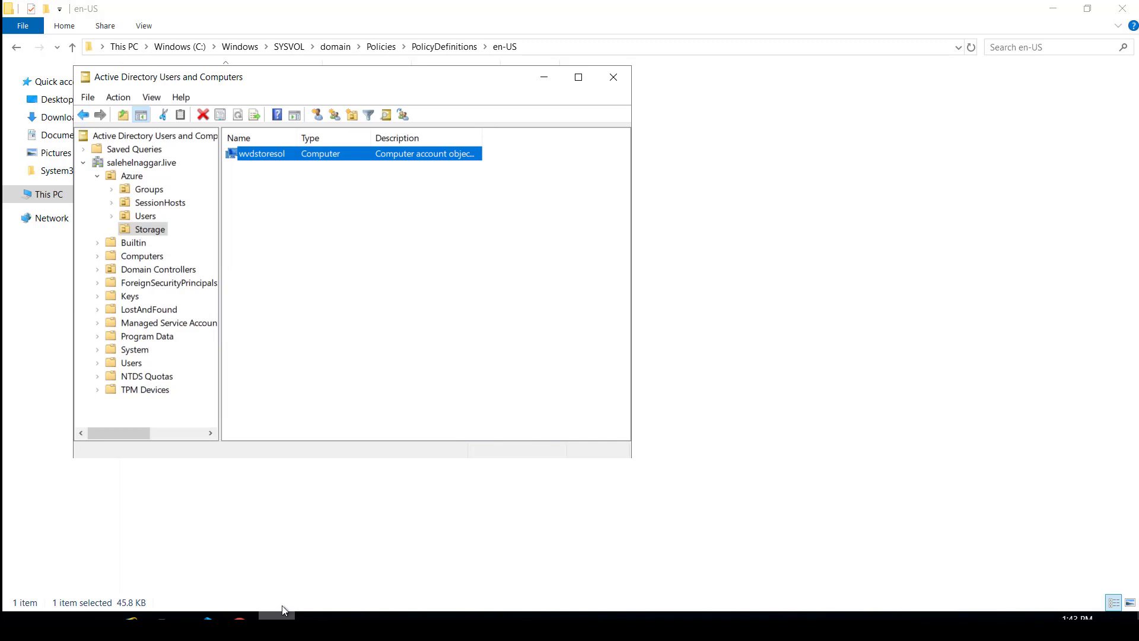
pyautogui.click(155, 206)
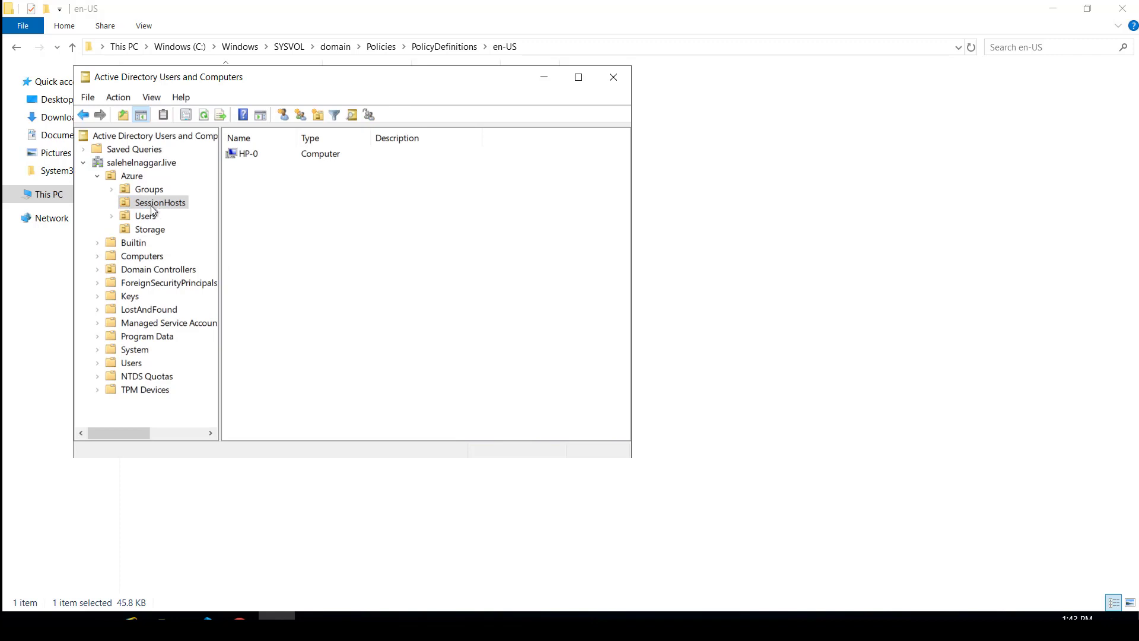
# - Open the Group Policy Management console from the Windows administrative tools
pyautogui.click(19, 615)
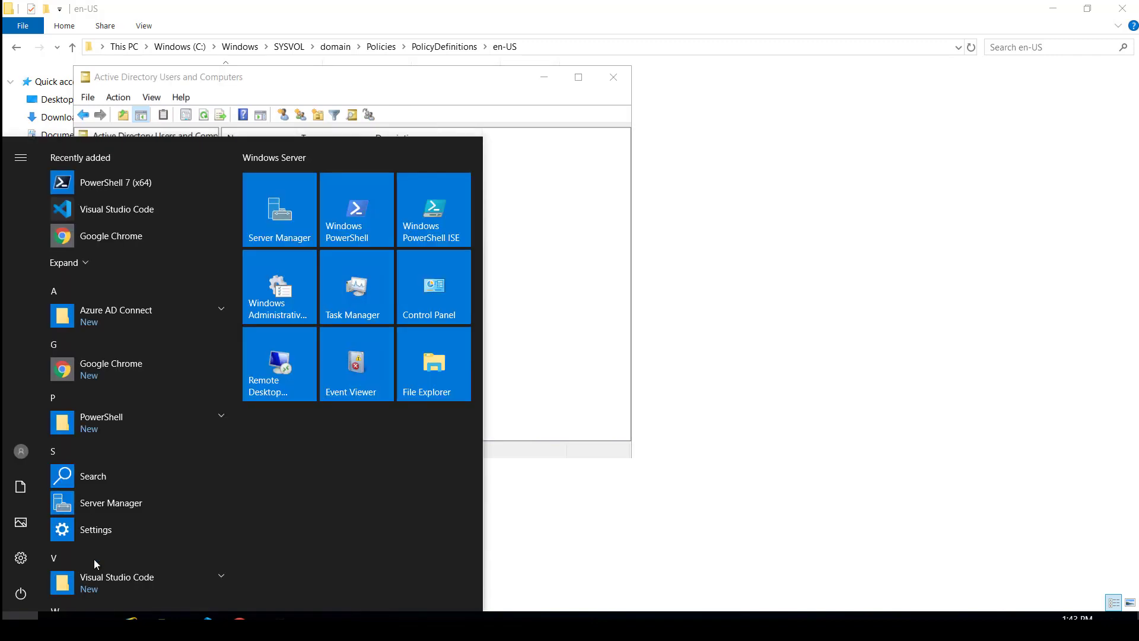
pyautogui.scroll(-5, 161, 423)
pyautogui.click(162, 451)
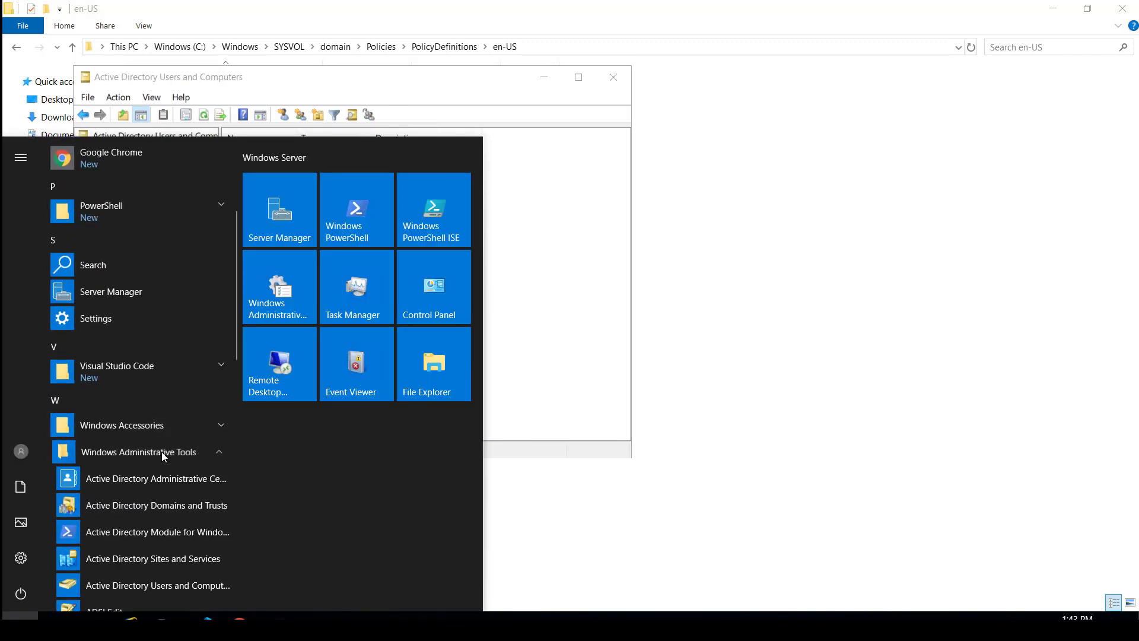
pyautogui.scroll(-1, 161, 456)
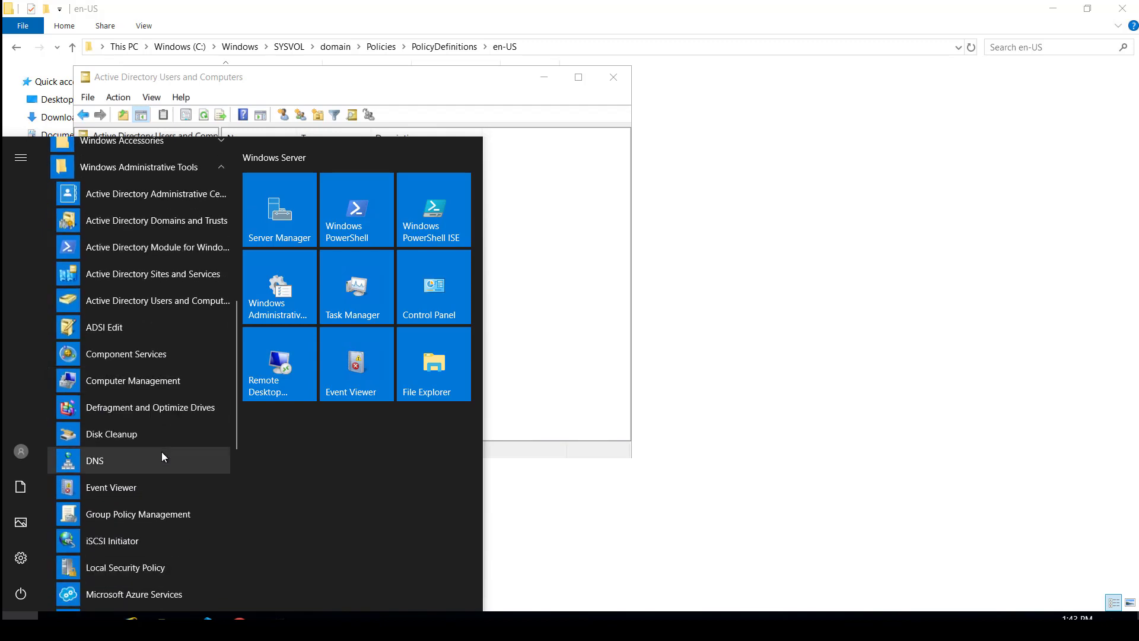
pyautogui.scroll(-2, 157, 449)
pyautogui.click(151, 447)
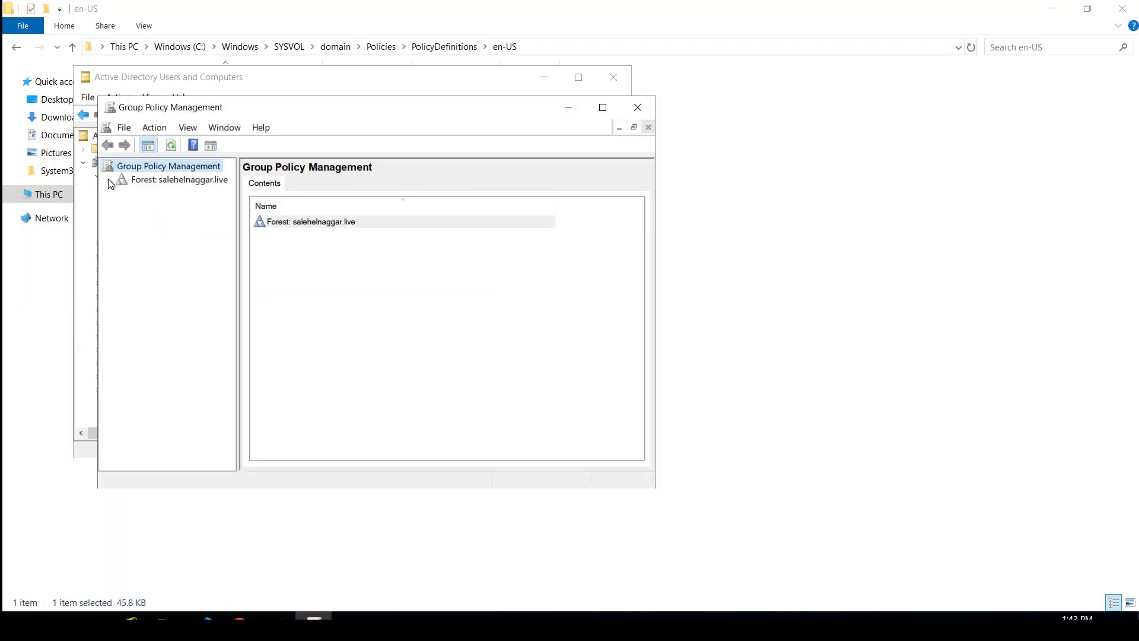
# - Maximize the console, widen its tree and expand the forest and domain down to the contents of Group Policy Objects
pyautogui.click(108, 180)
pyautogui.click(122, 193)
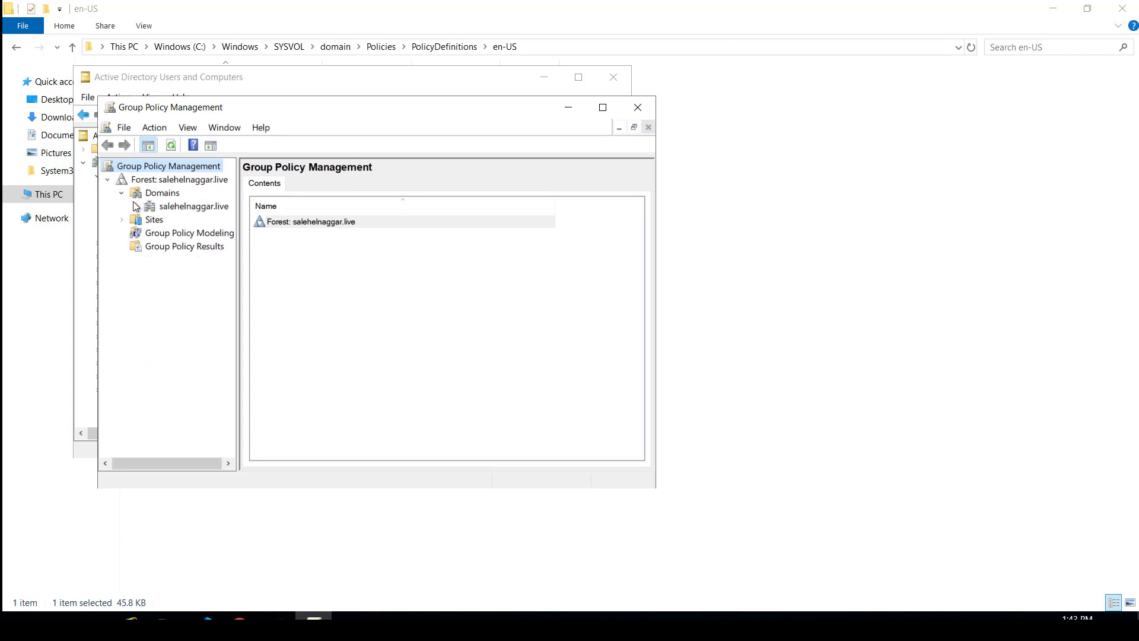
pyautogui.click(136, 207)
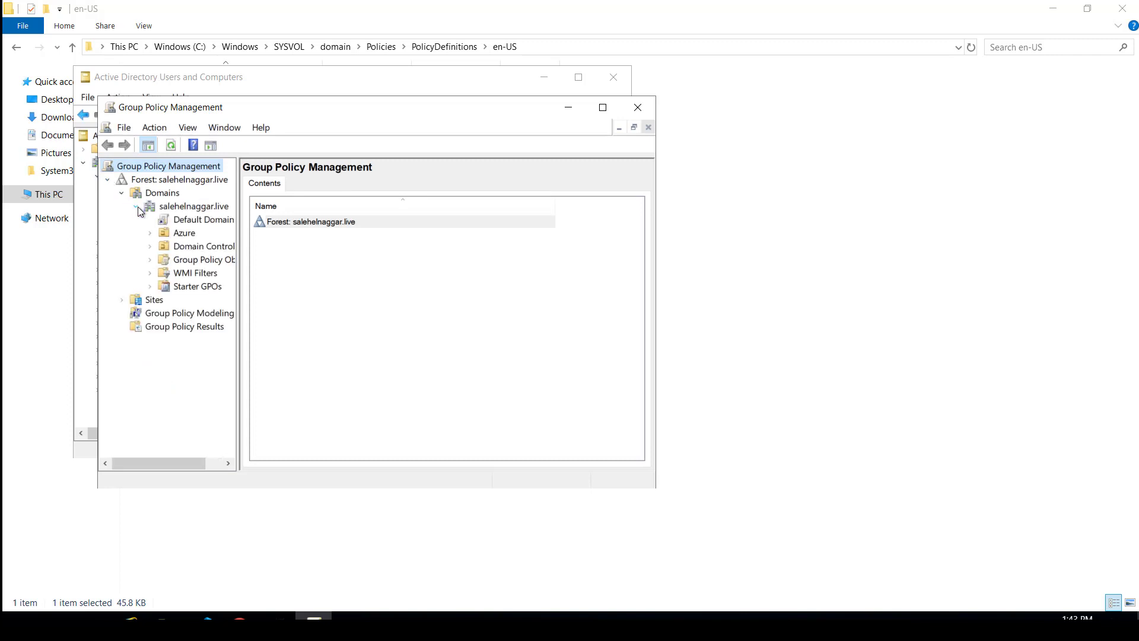
pyautogui.click(602, 107)
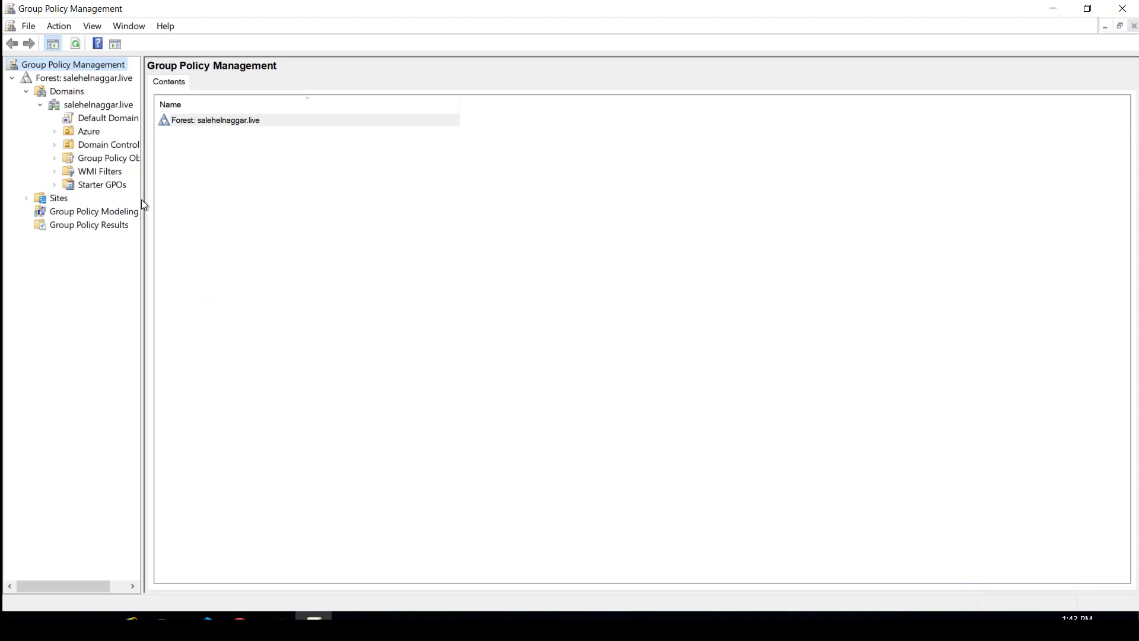
pyautogui.moveTo(143, 202); pyautogui.dragTo(267, 198)
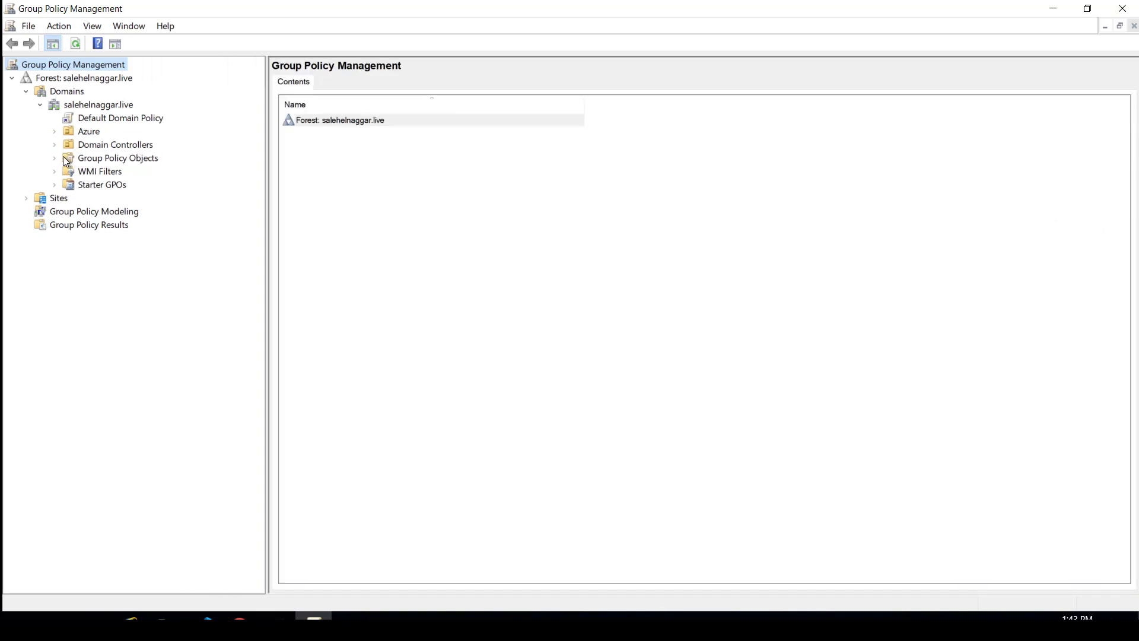
pyautogui.click(66, 159)
pyautogui.click(56, 157)
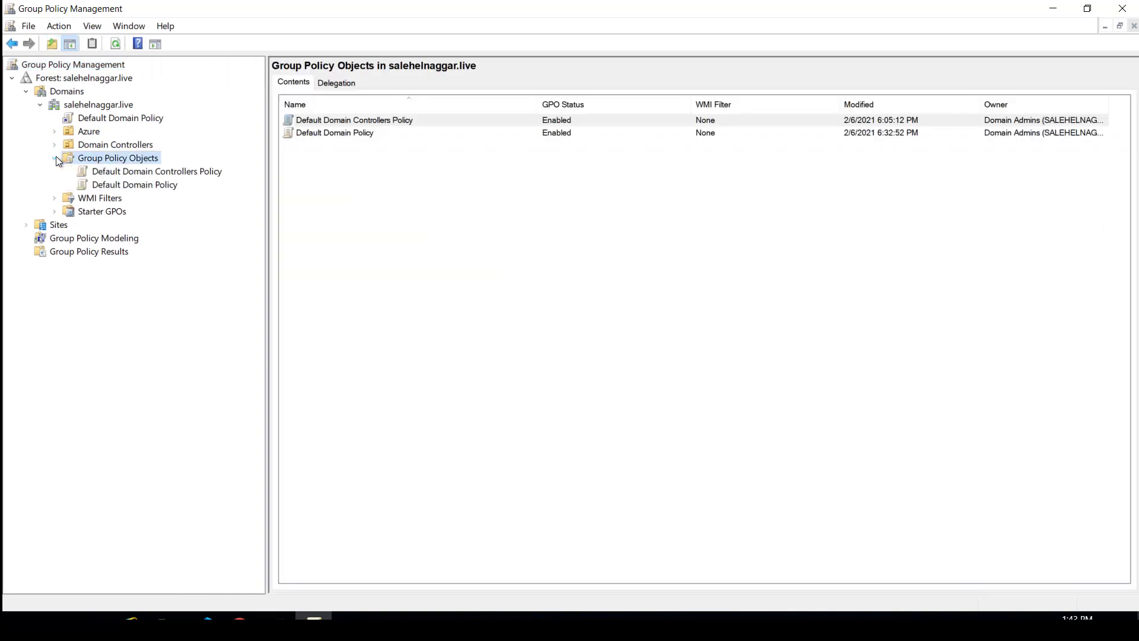
# - Create a new group policy object named FSLogixProfiles in the Group Policy Objects container
pyautogui.rightClick(90, 156)
pyautogui.click(121, 168)
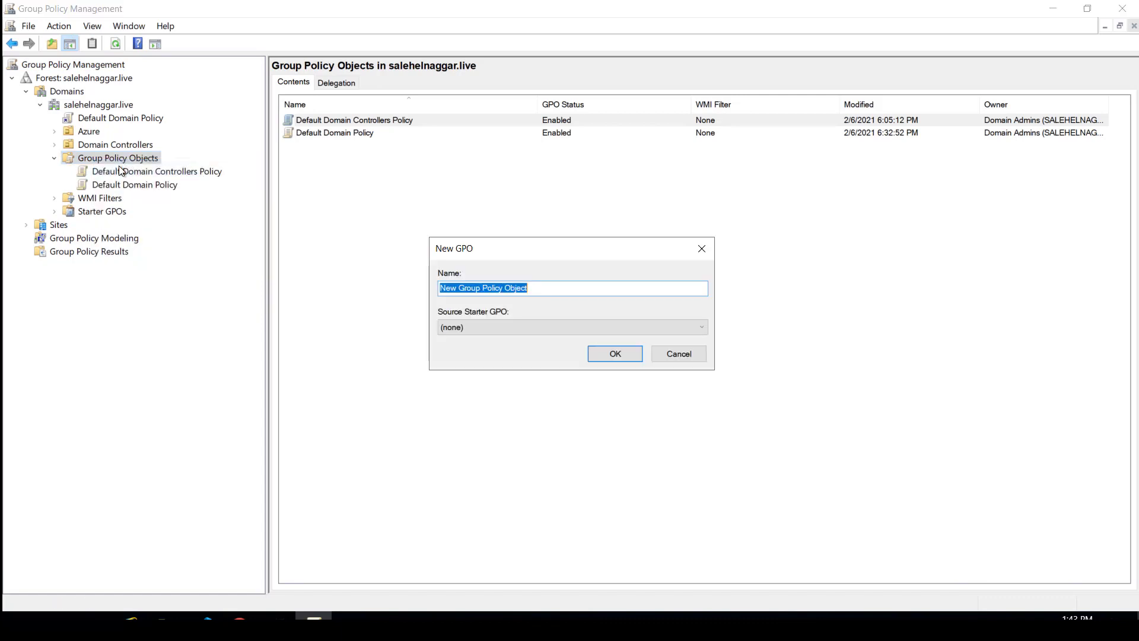
pyautogui.write('FSLogixProfiles')
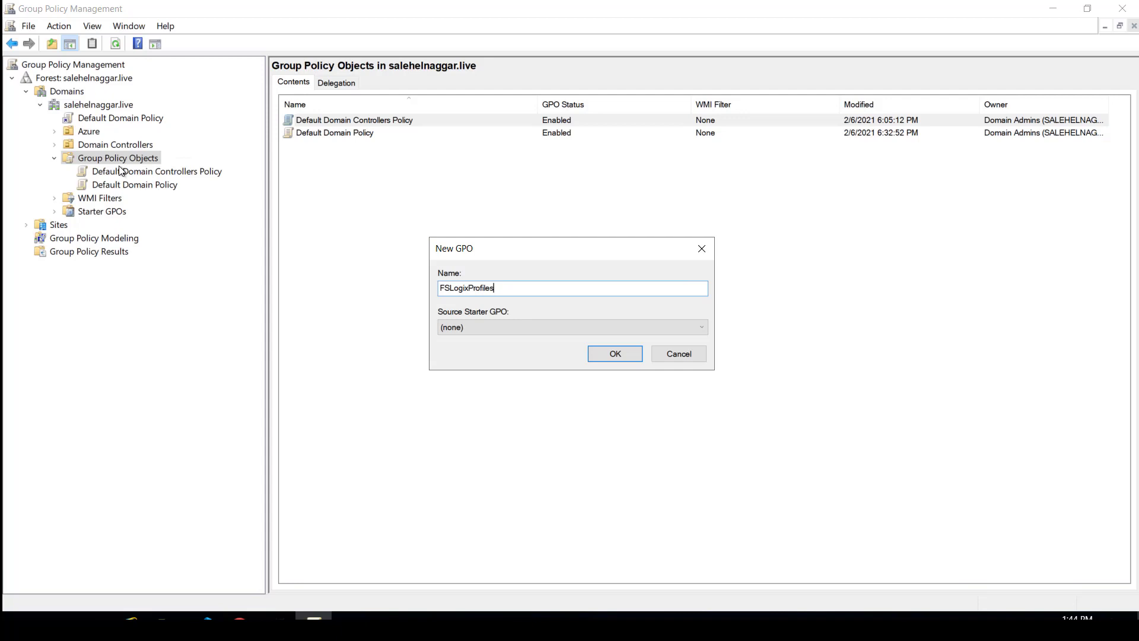
pyautogui.press('Return')
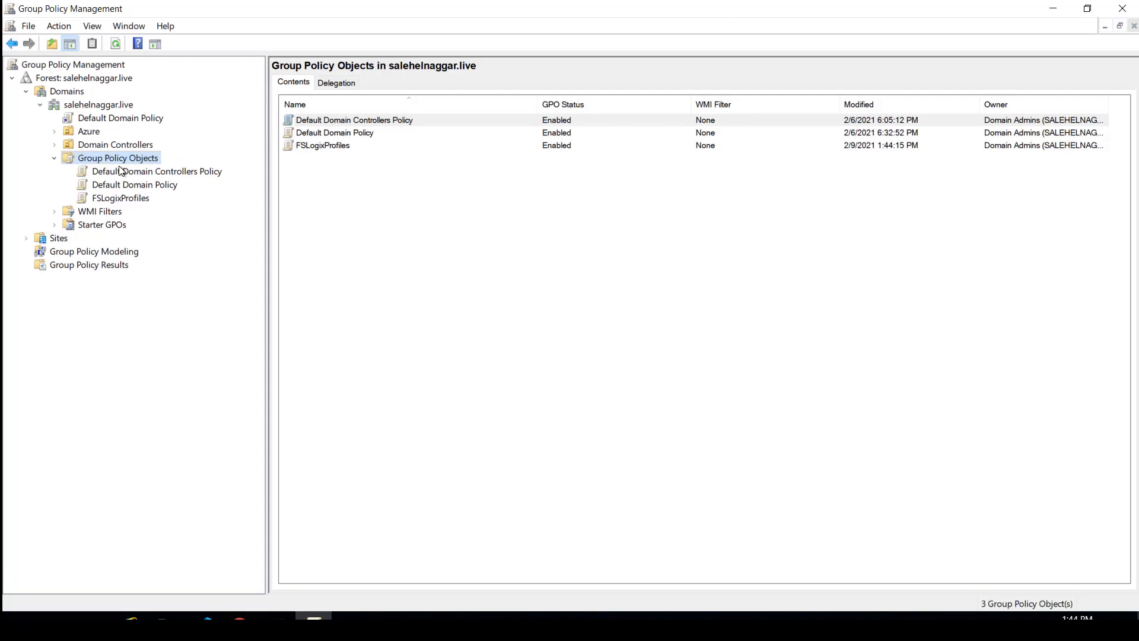
# - Open the FSLogixProfiles policy object for editing
pyautogui.click(132, 198)
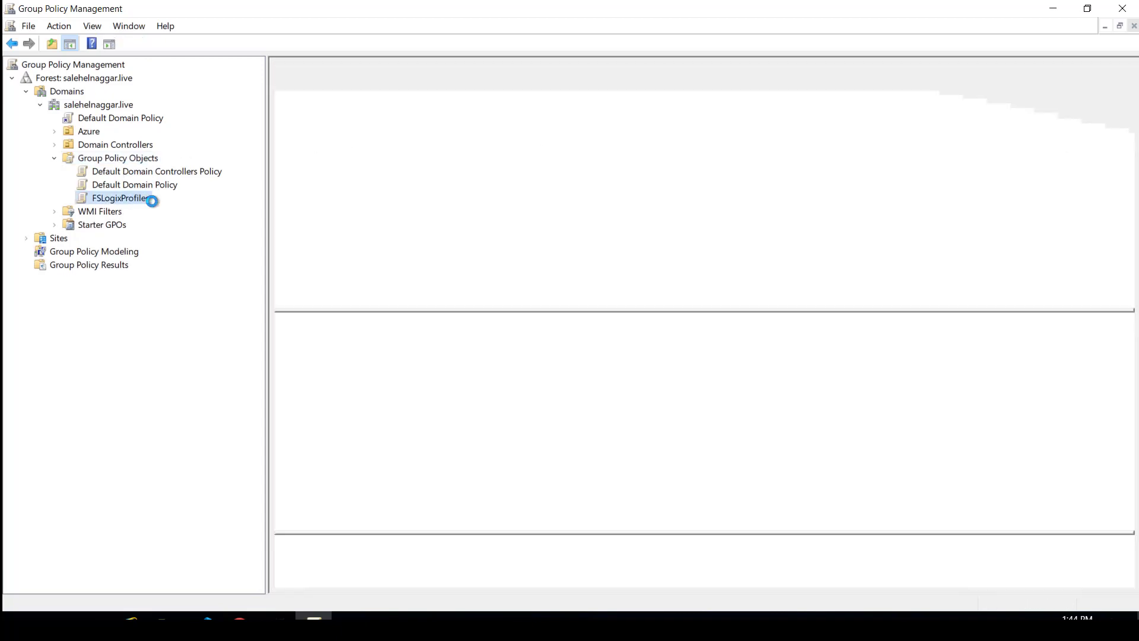
pyautogui.rightClick(151, 201)
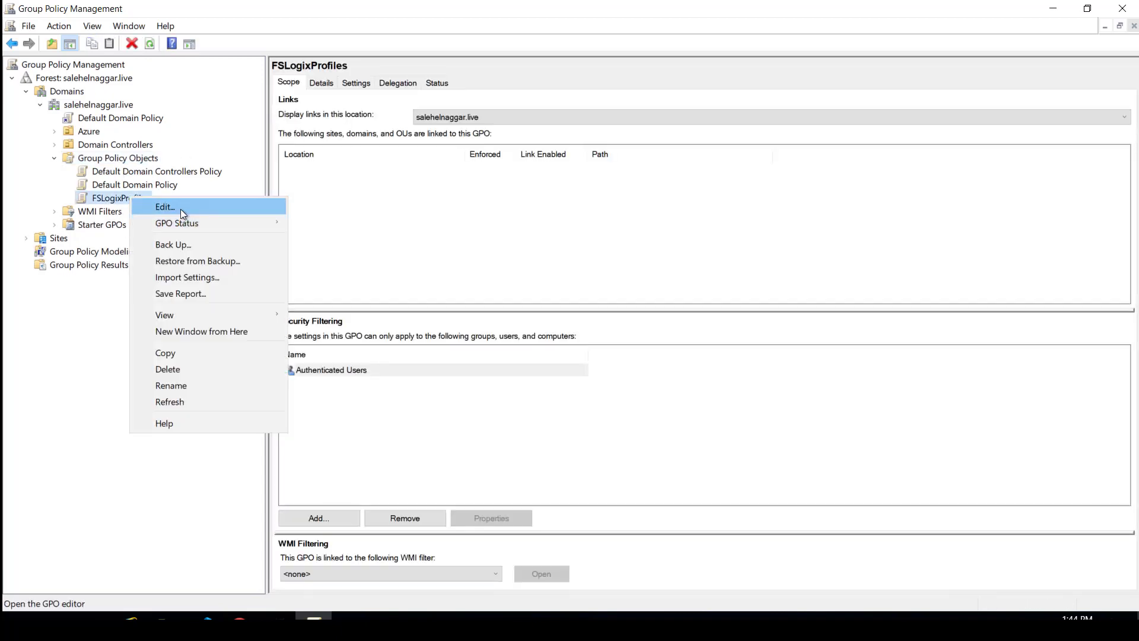
pyautogui.click(180, 208)
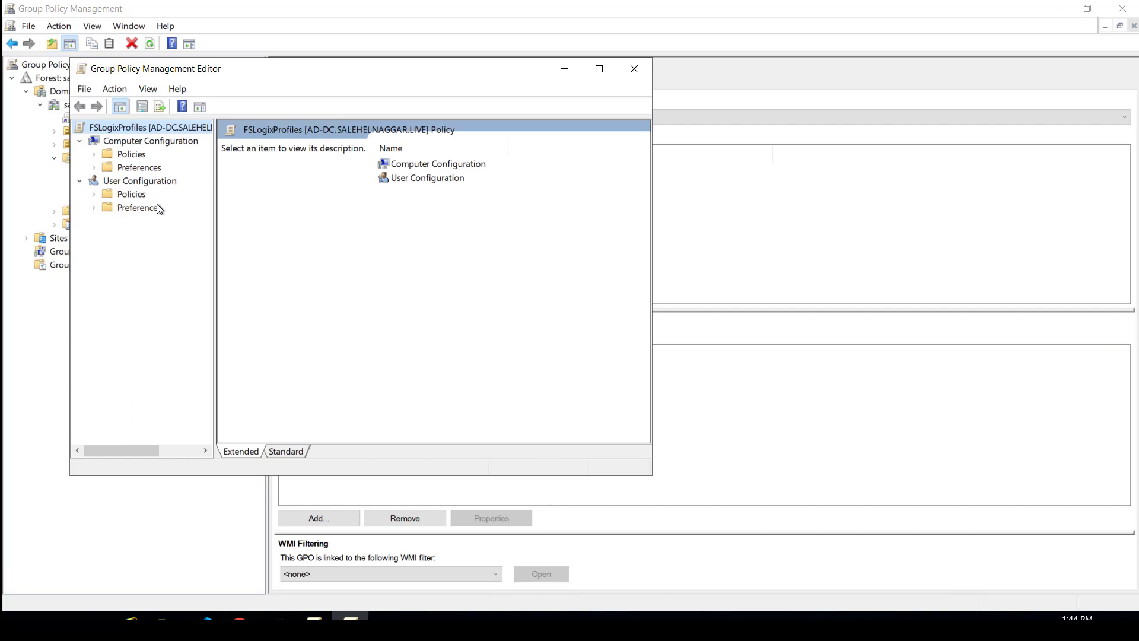
# - Go to the FSLogix Profile Containers settings under the Computer Configuration administrative templates, with the editor maximized
pyautogui.click(94, 154)
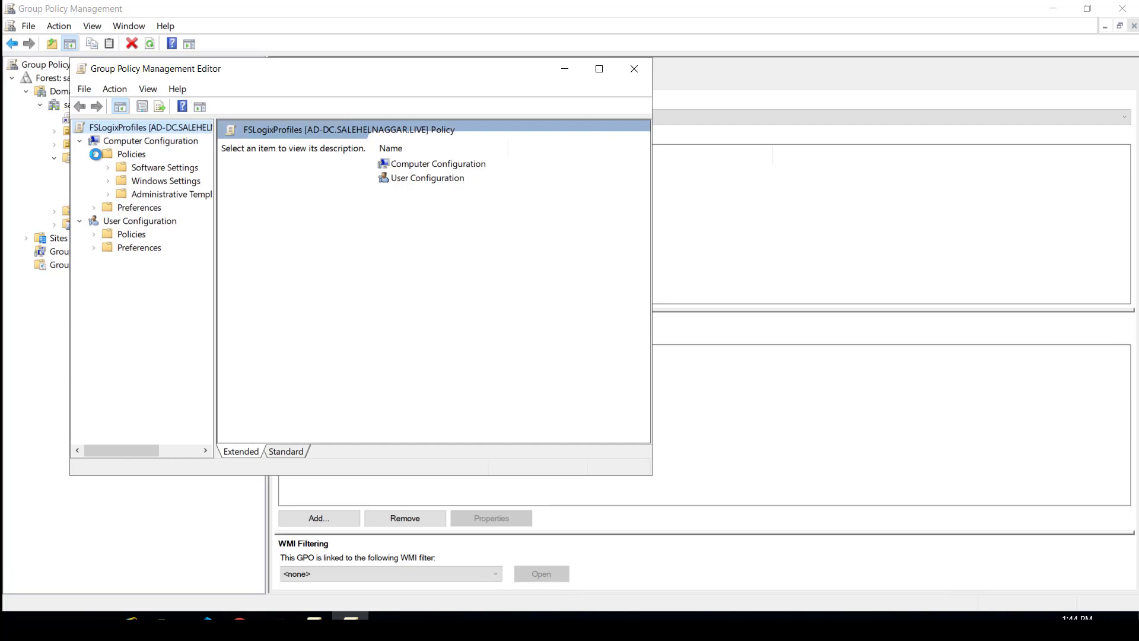
pyautogui.click(108, 194)
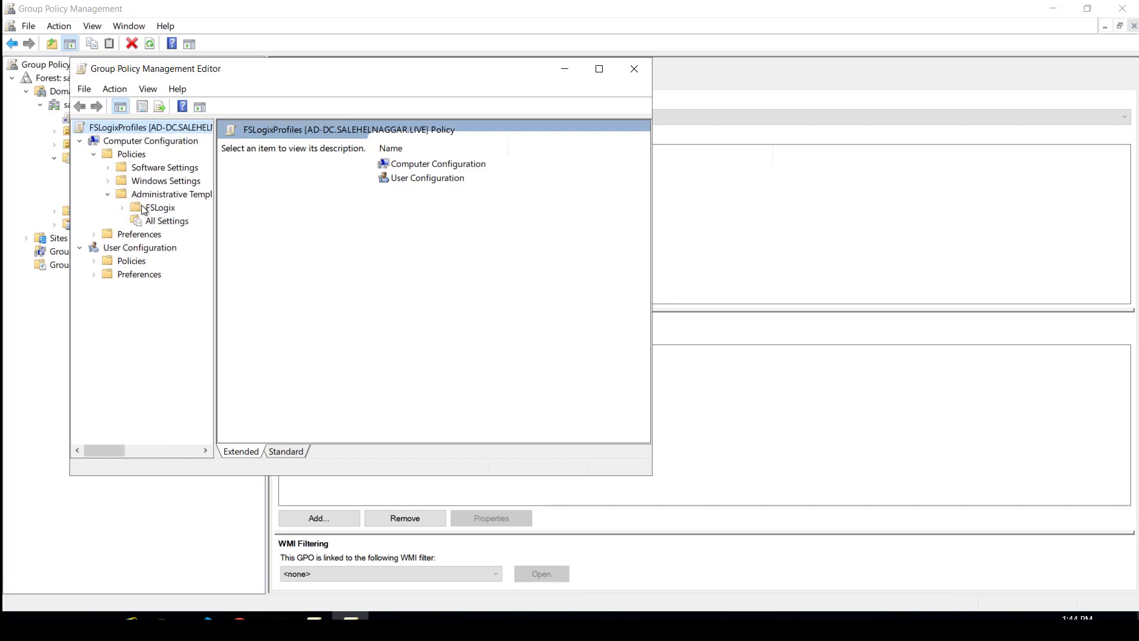
pyautogui.click(144, 209)
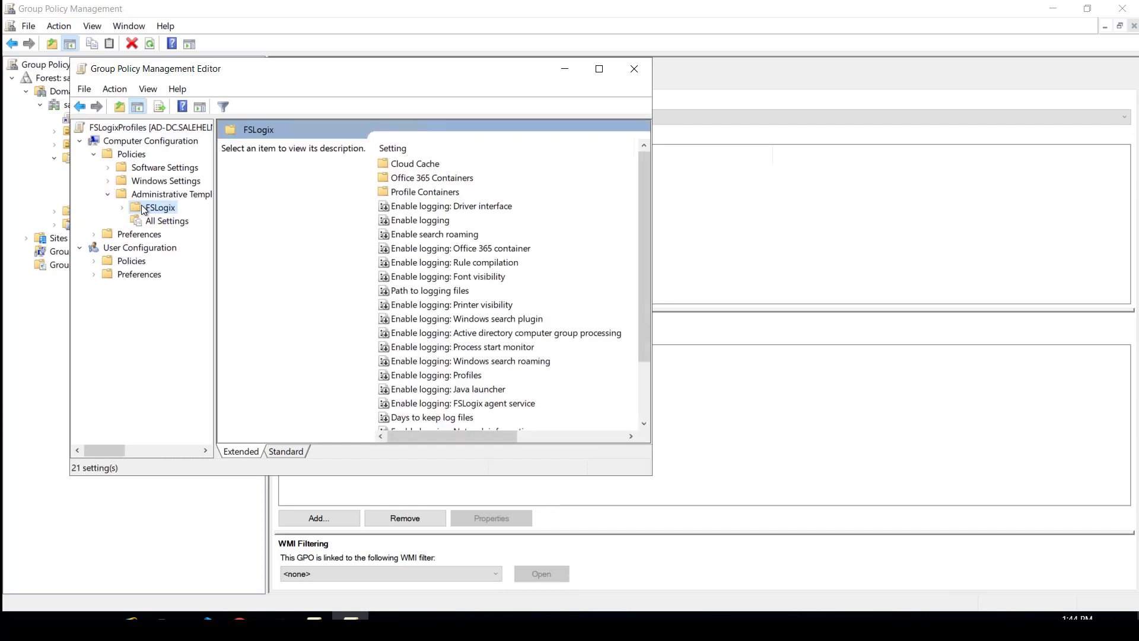
pyautogui.click(599, 69)
pyautogui.doubleClick(321, 128)
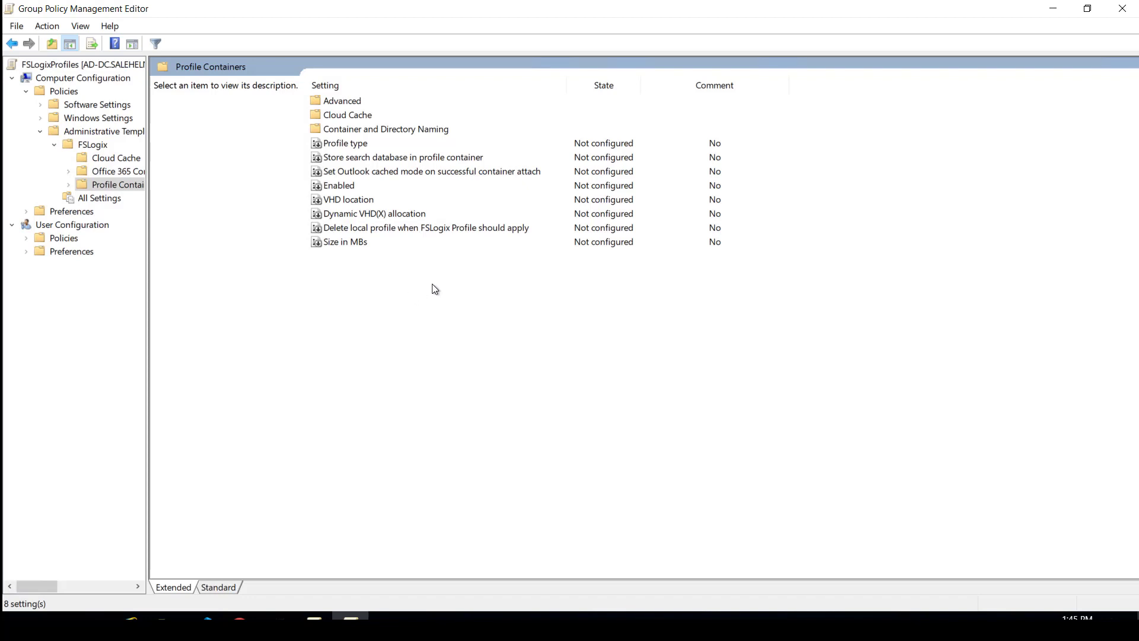
# - Set the Profile Containers policy "Enabled" to Enabled and turn on its Enabled option
pyautogui.click(343, 189)
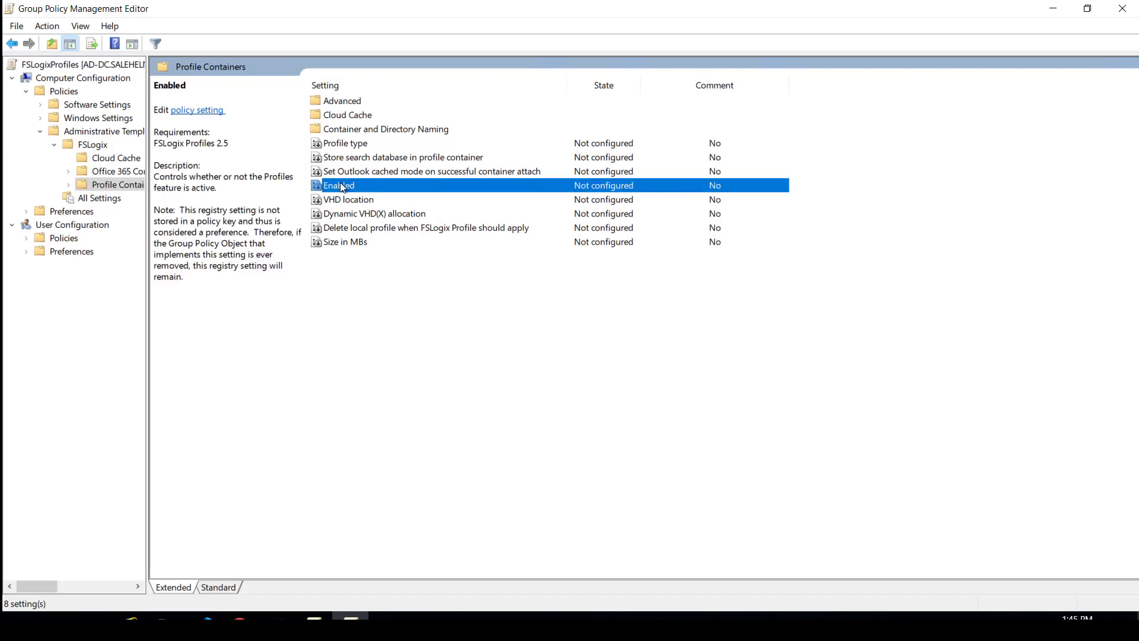
pyautogui.doubleClick(343, 189)
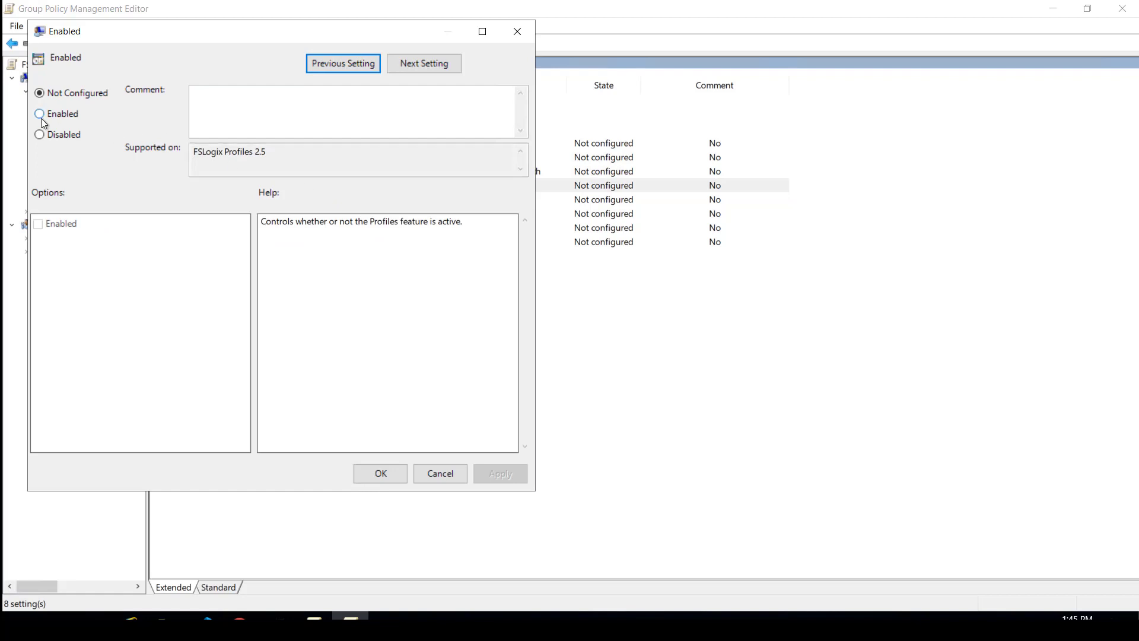
pyautogui.click(43, 123)
pyautogui.click(38, 224)
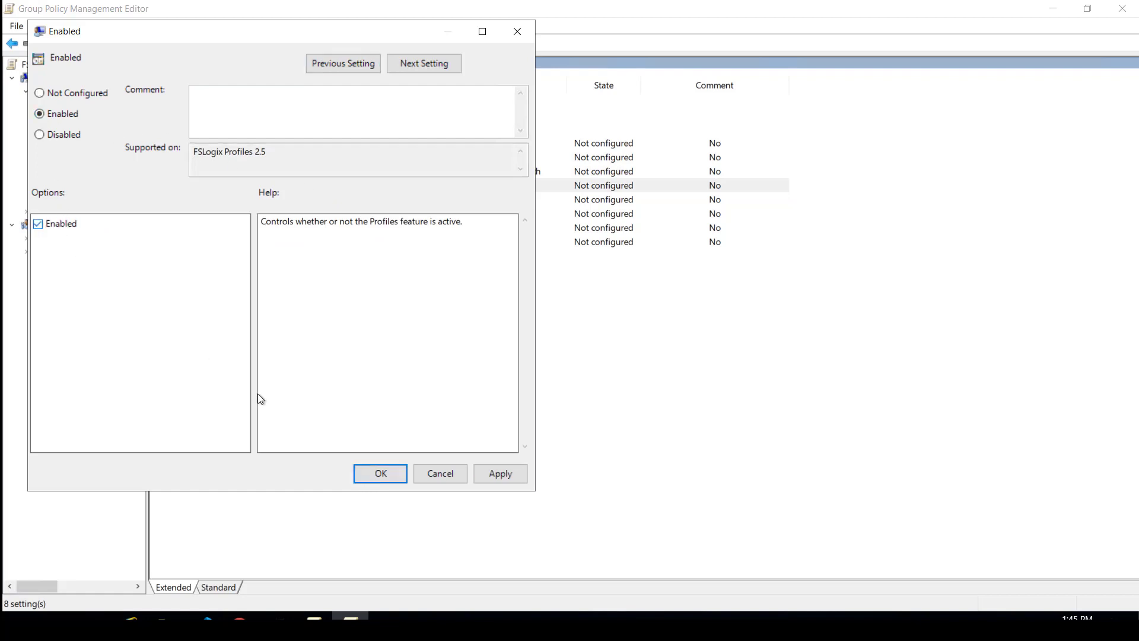
pyautogui.click(380, 475)
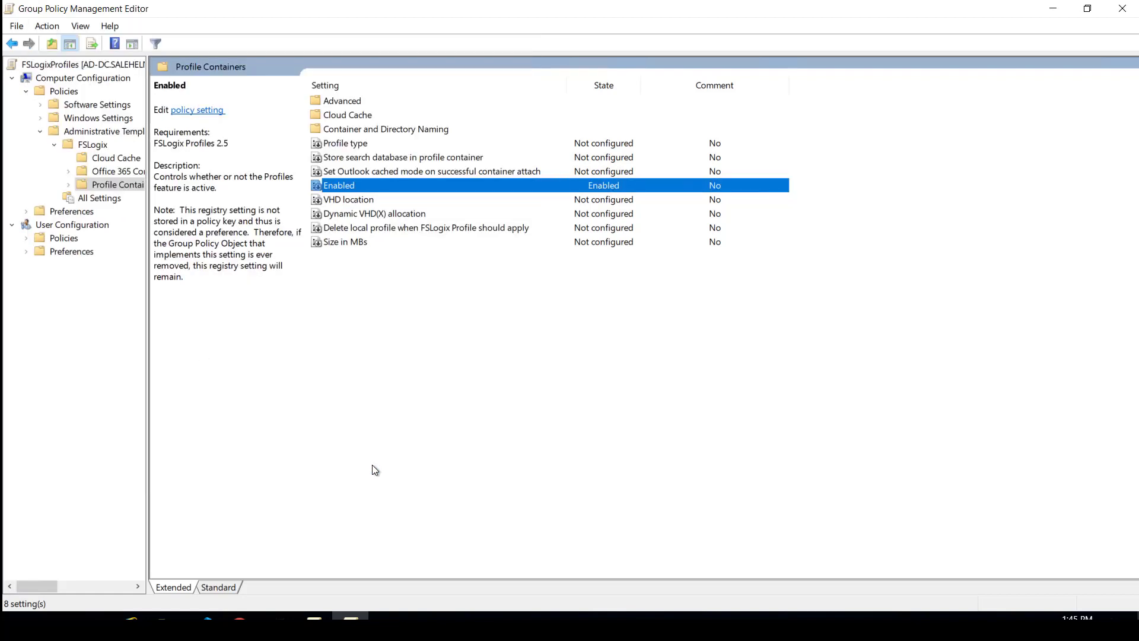
# - Open the VHD location policy setting and set its state to Enabled
pyautogui.doubleClick(350, 204)
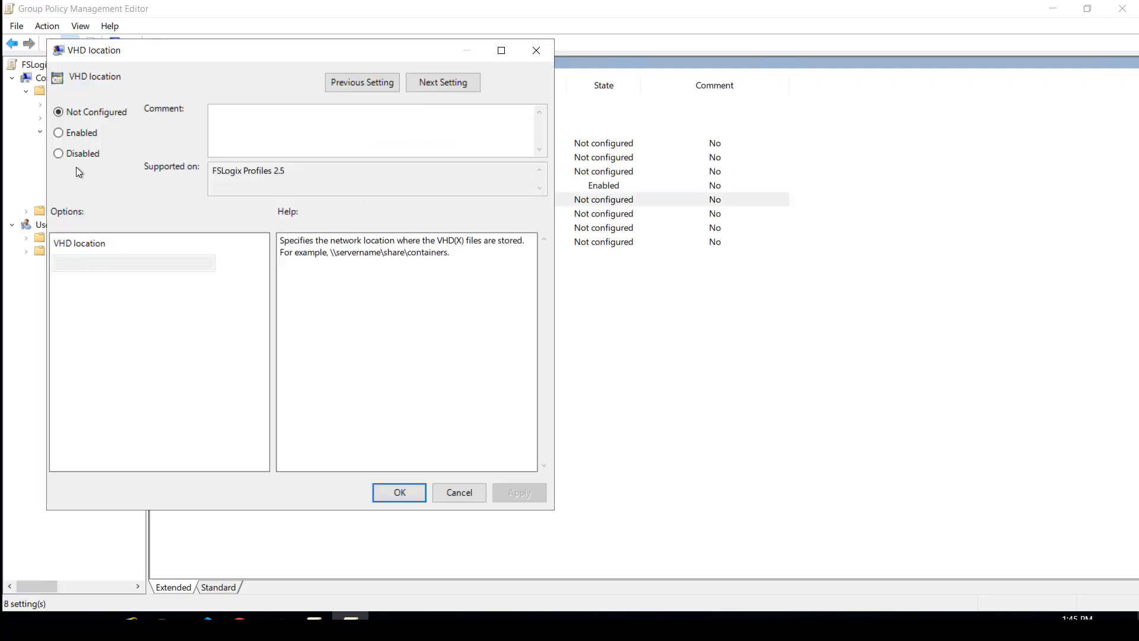
pyautogui.click(60, 132)
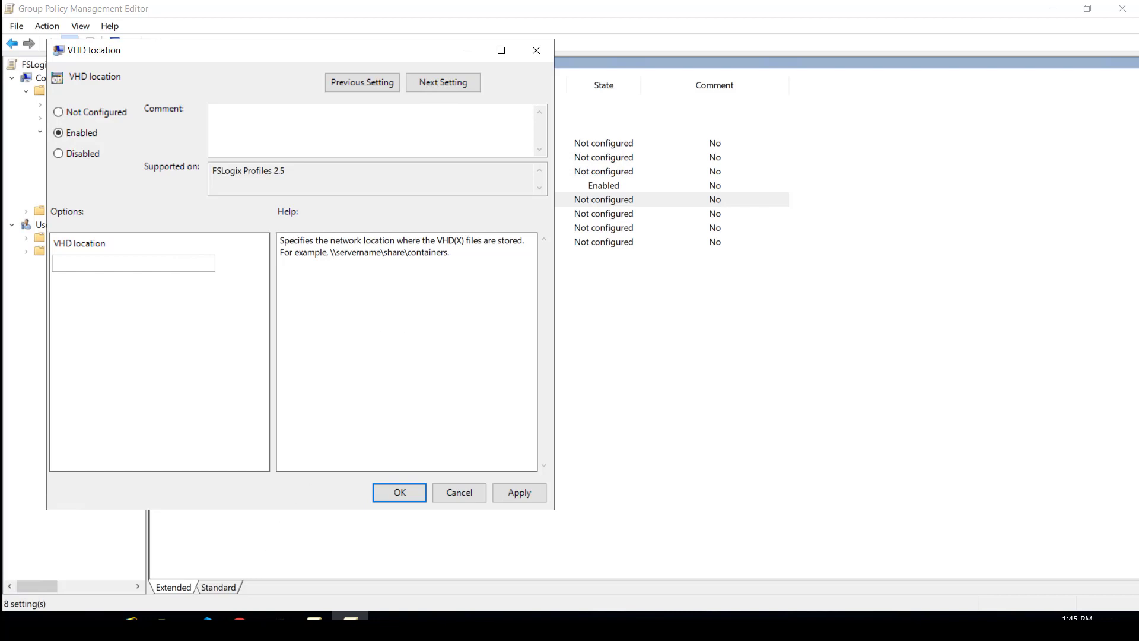
# - Switch to the Azure portal and copy the URL from the properties of fileshare in the wvdstoresol storage account
pyautogui.moveTo(596, 6)
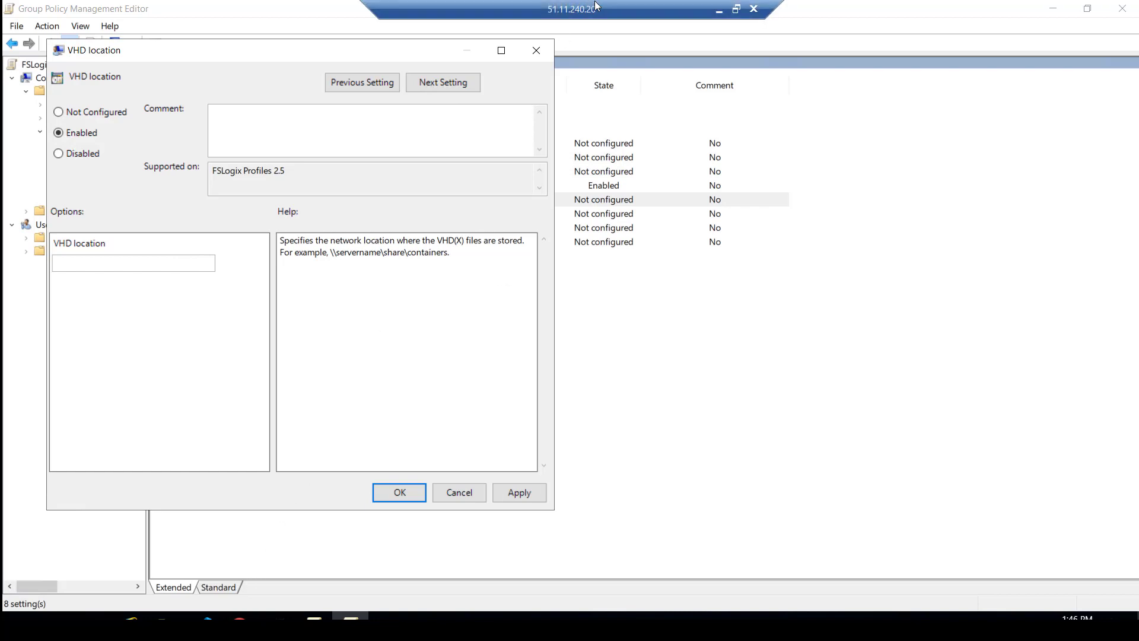
pyautogui.click(718, 13)
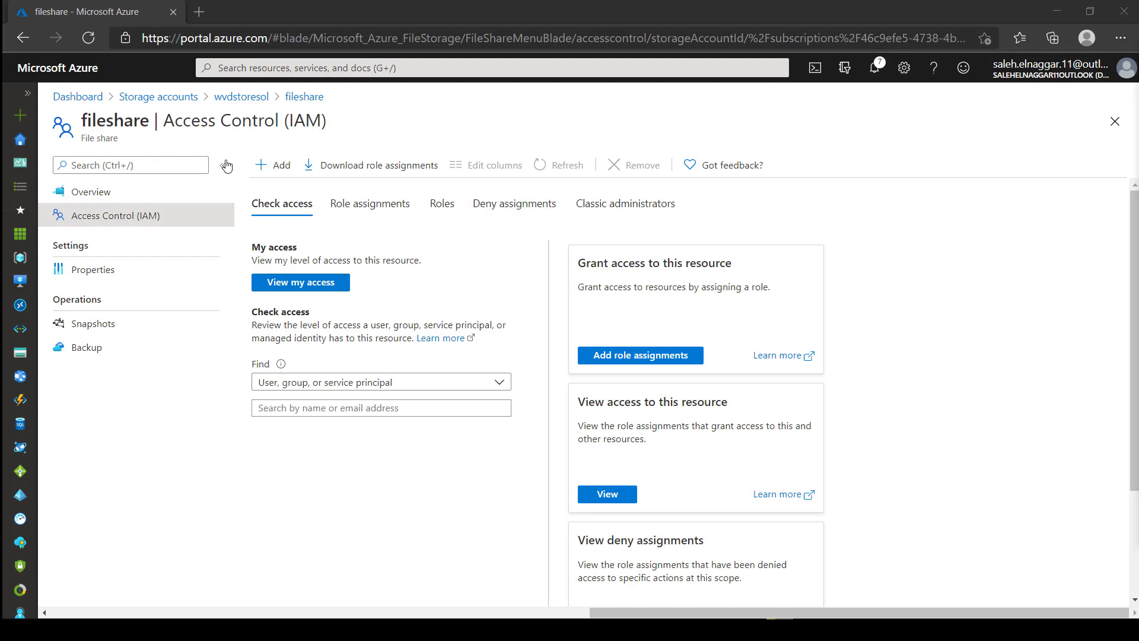
pyautogui.click(248, 103)
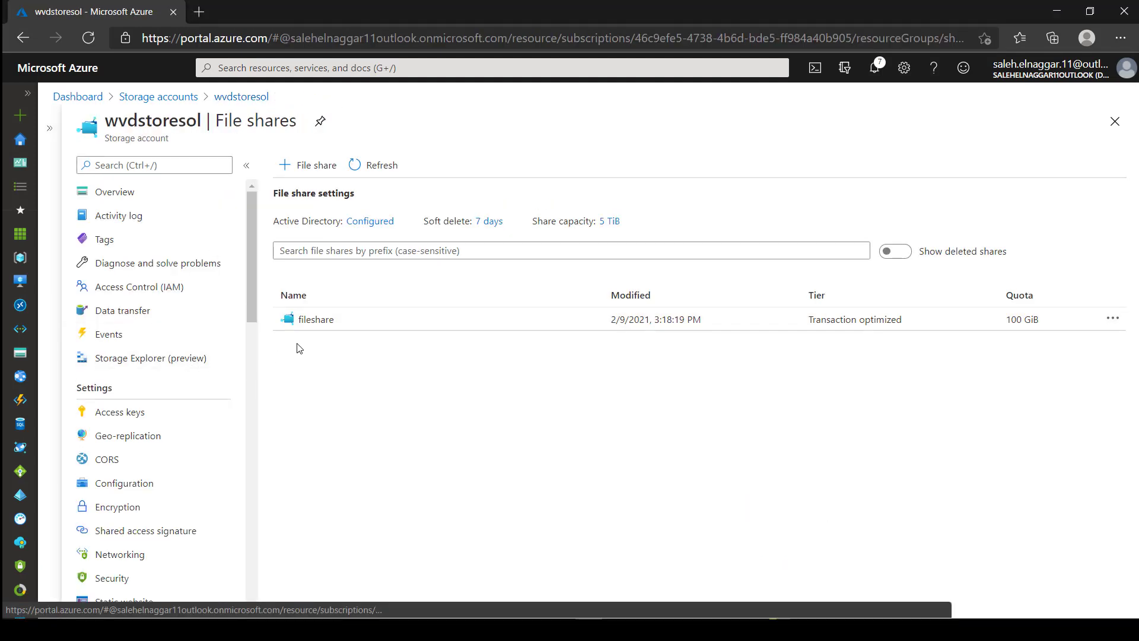
pyautogui.click(304, 321)
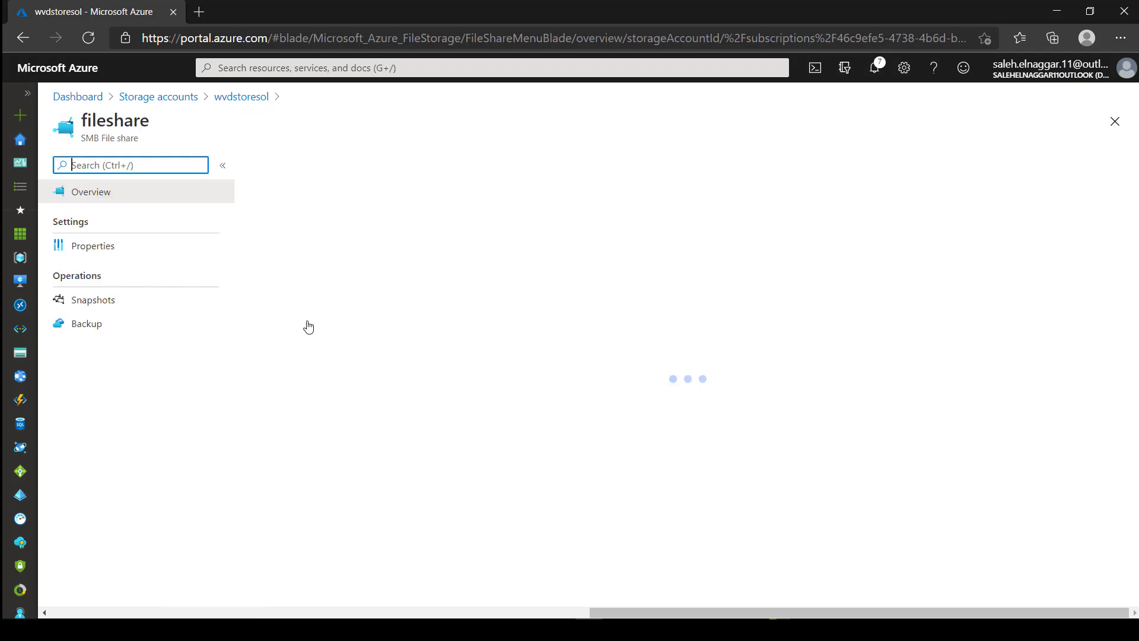
pyautogui.click(122, 248)
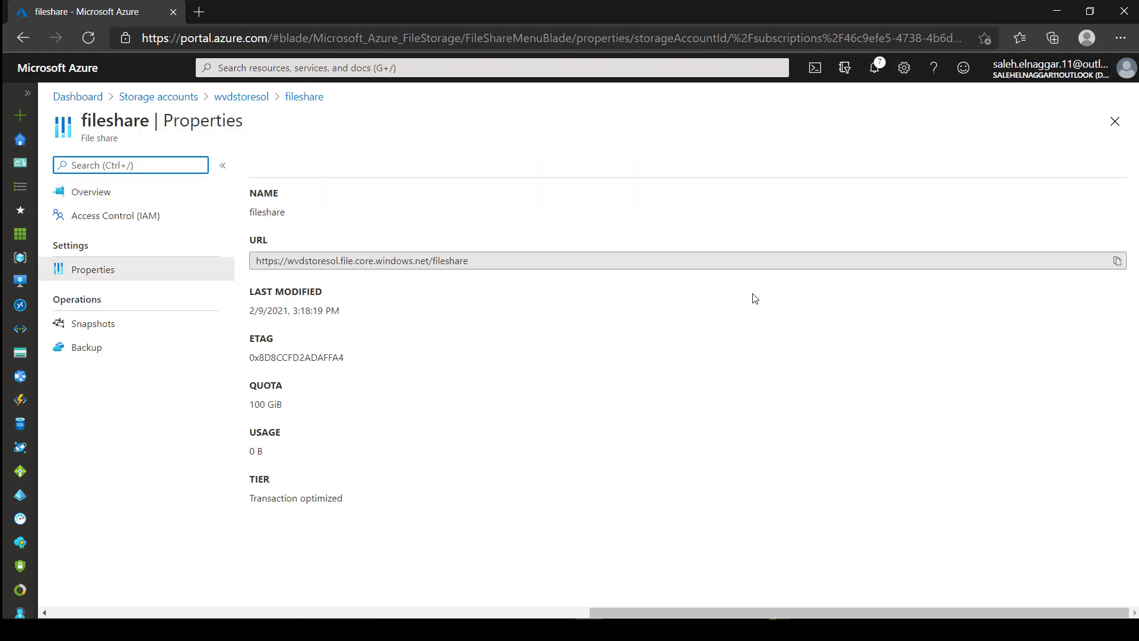
pyautogui.click(1117, 260)
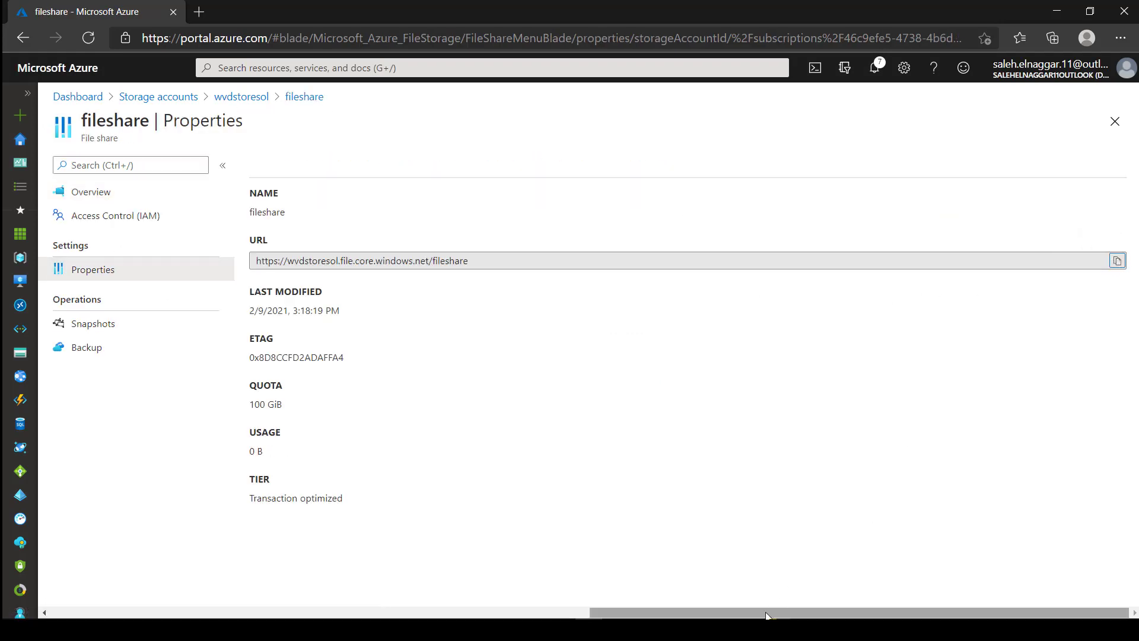
# - Return to the remote session's VHD location setting and enter \\ followed by the copied file share URL as the location
pyautogui.click(724, 628)
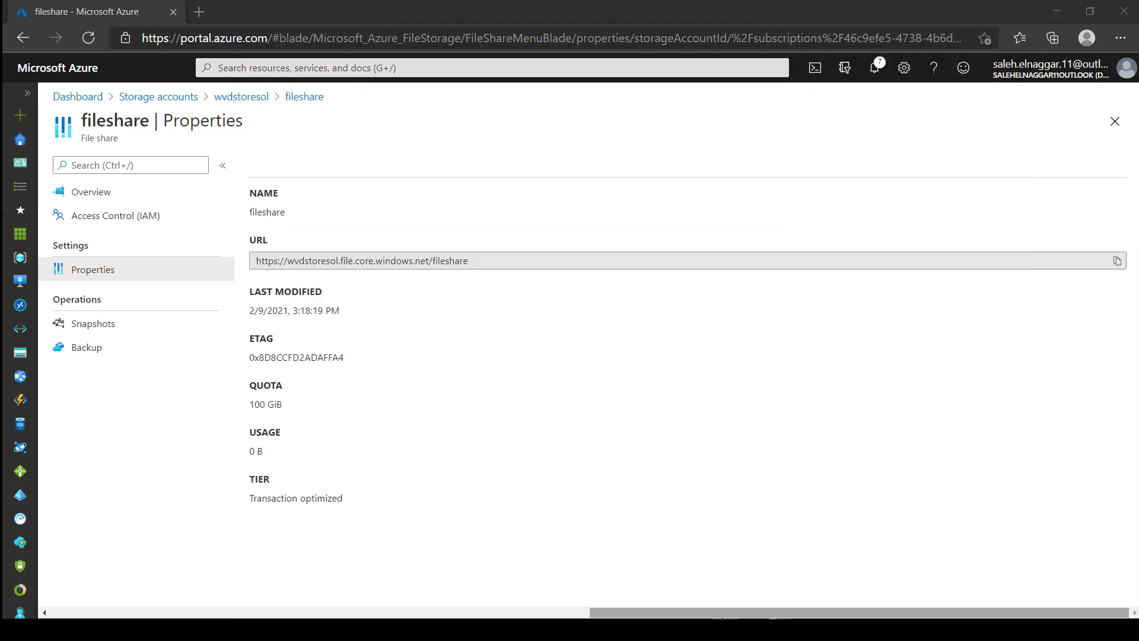
pyautogui.click(149, 264)
pyautogui.write('\\')
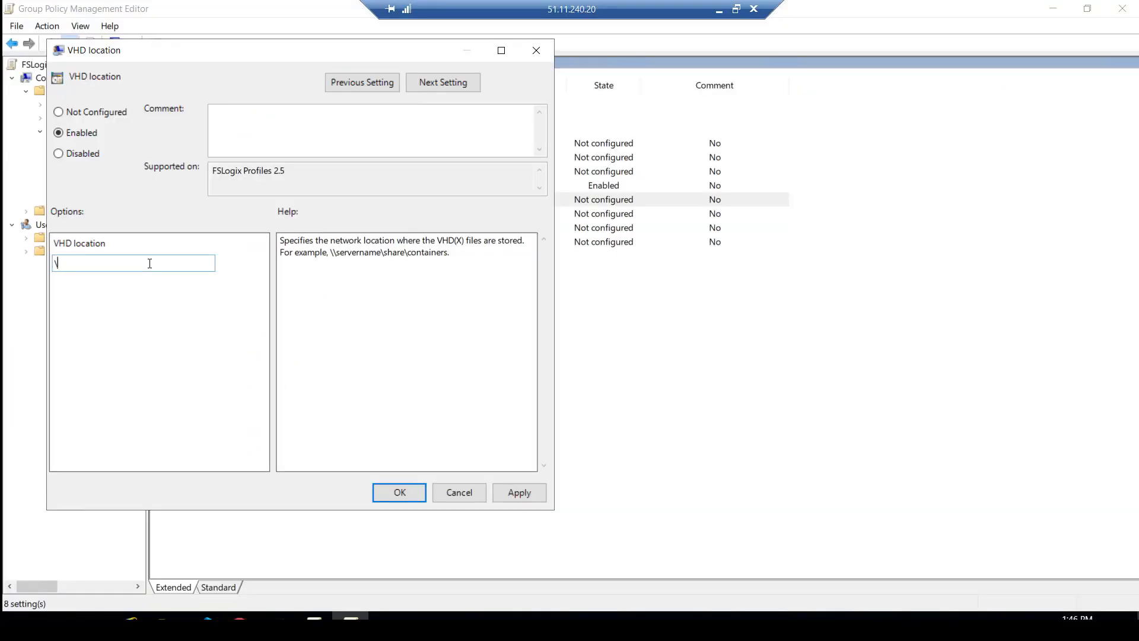
pyautogui.write('\\')
pyautogui.hotkey('ctrl', 'v')
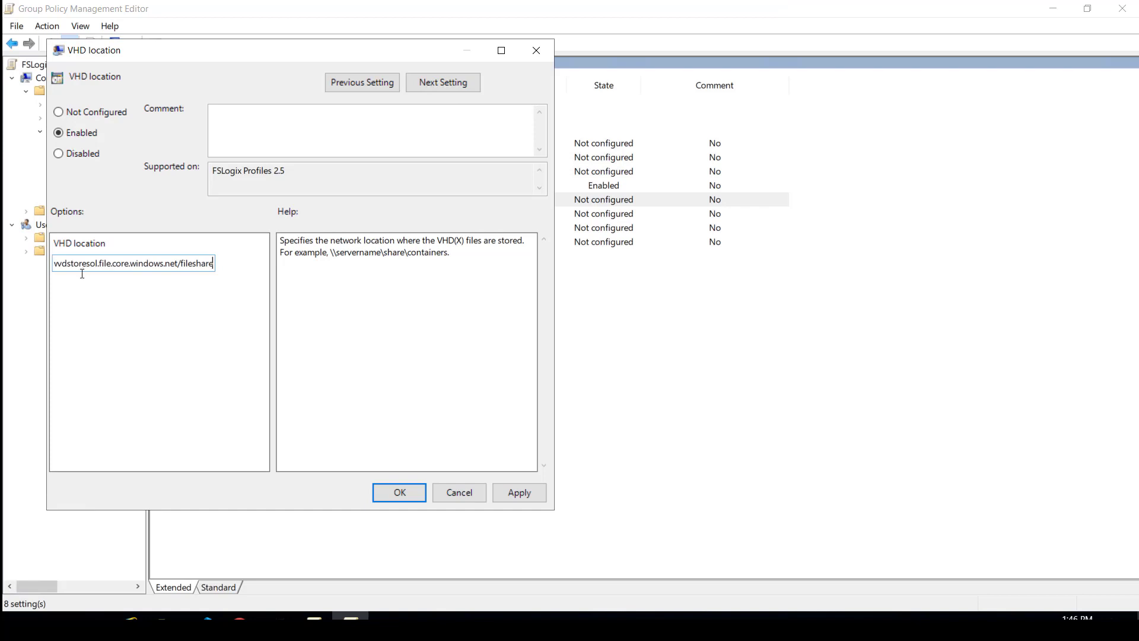
pyautogui.click(184, 263)
pyautogui.press('Home')
pyautogui.press('Home')
pyautogui.press('Right')
pyautogui.press('Right')
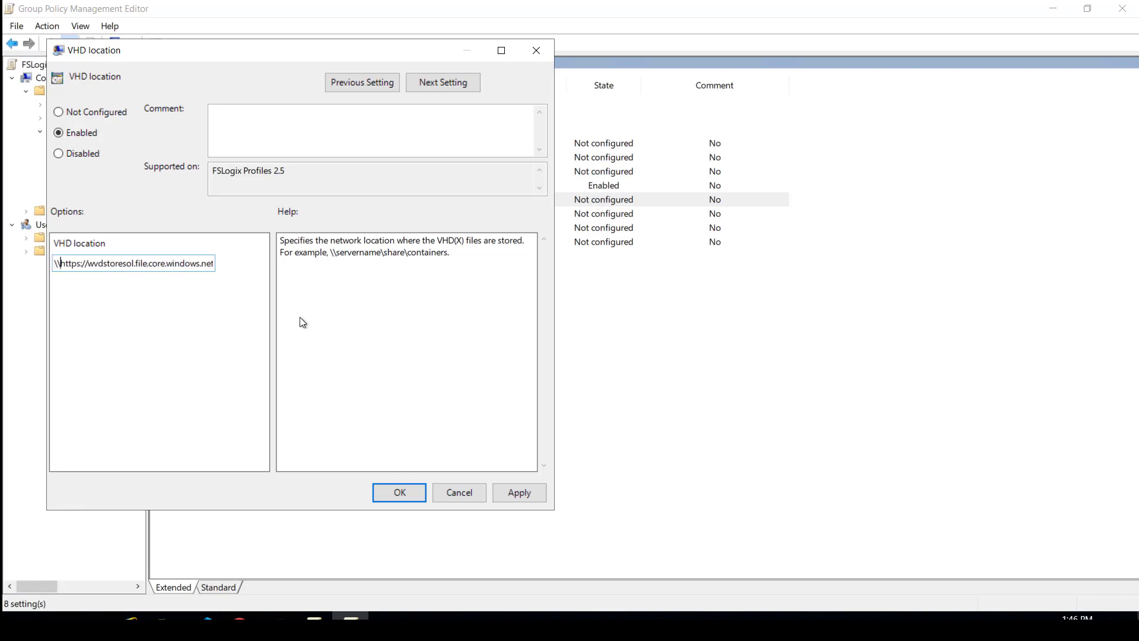
pyautogui.hotkey('shift', 'Right')
pyautogui.hotkey('shift', 'Right')
pyautogui.hotkey('shift', 'Right')
pyautogui.hotkey('shift', 'Right')
pyautogui.hotkey('shift', 'Right')
pyautogui.hotkey('shift', 'Right')
pyautogui.hotkey('shift', 'Right')
pyautogui.press('Delete')
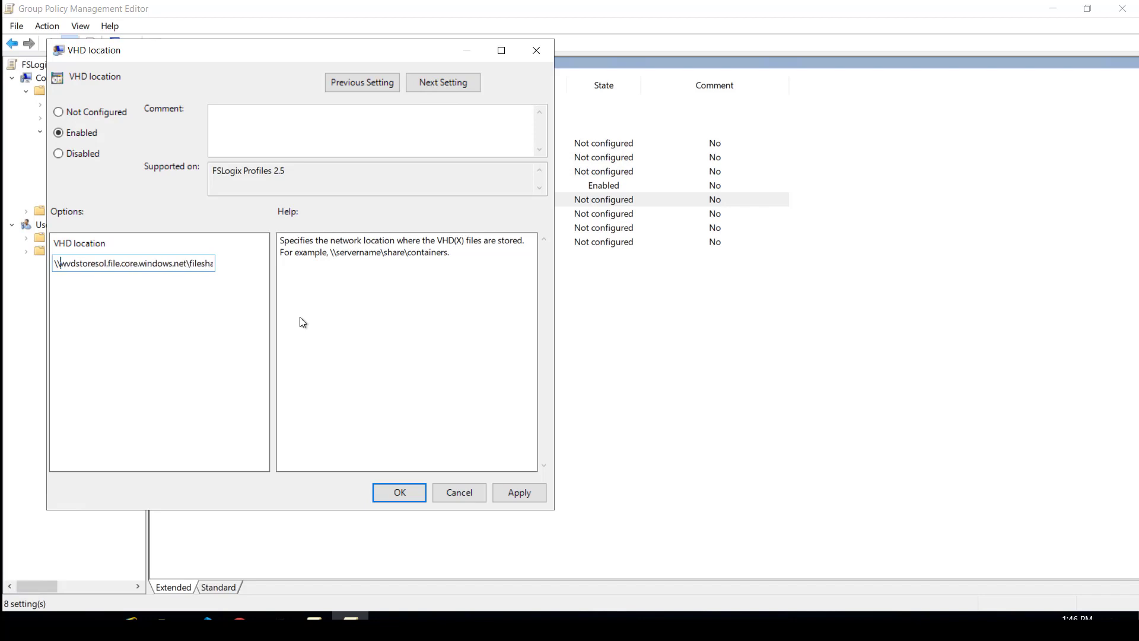
# - Append \profiles to the end of the VHD location path and save the policy setting
pyautogui.press('Right')
pyautogui.press('Right')
pyautogui.press('Right')
pyautogui.press('Right')
pyautogui.press('Right')
pyautogui.press('Right')
pyautogui.press('Right')
pyautogui.press('Right')
pyautogui.press('Right')
pyautogui.press('Right')
pyautogui.press('Right')
pyautogui.press('Right')
pyautogui.press('Right')
pyautogui.press('Right')
pyautogui.press('Right')
pyautogui.press('Right')
pyautogui.press('Right')
pyautogui.press('Right')
pyautogui.press('Right')
pyautogui.press('Right')
pyautogui.press('Right')
pyautogui.press('Right')
pyautogui.press('Right')
pyautogui.press('Right')
pyautogui.press('Right')
pyautogui.press('Right')
pyautogui.press('Right')
pyautogui.press('Right')
pyautogui.press('Right')
pyautogui.press('Right')
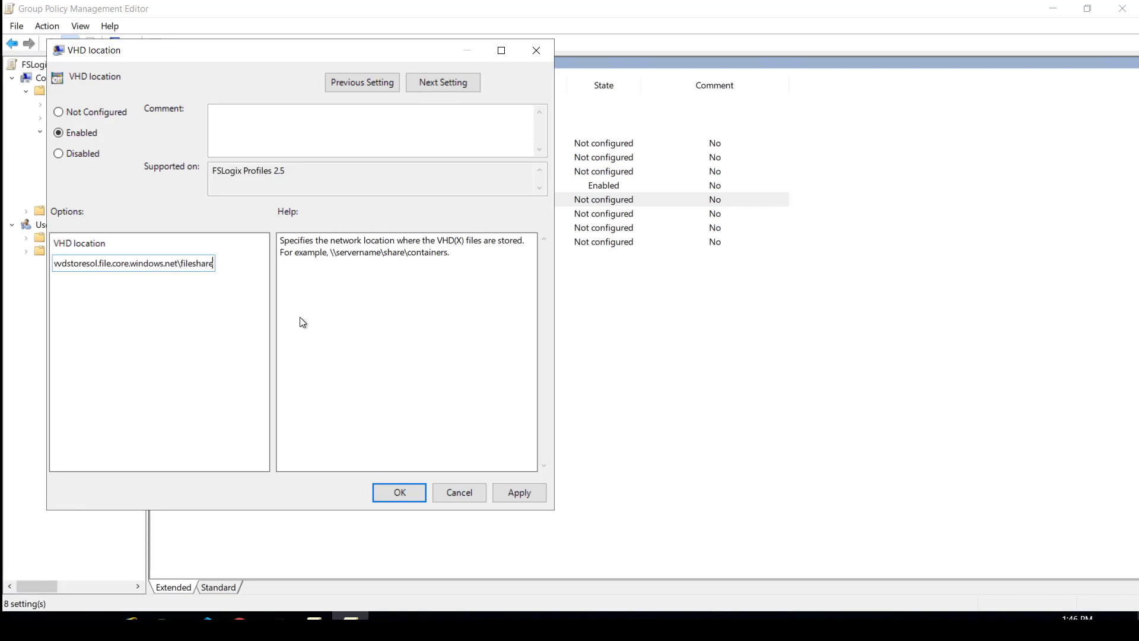
pyautogui.write('\\prof')
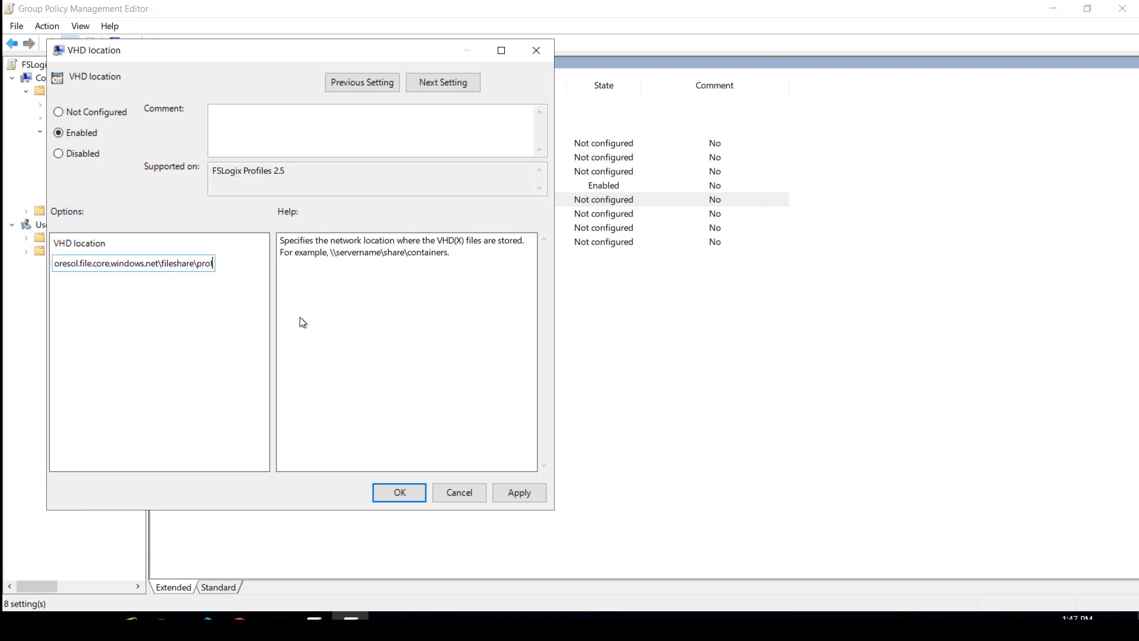
pyautogui.write('iles')
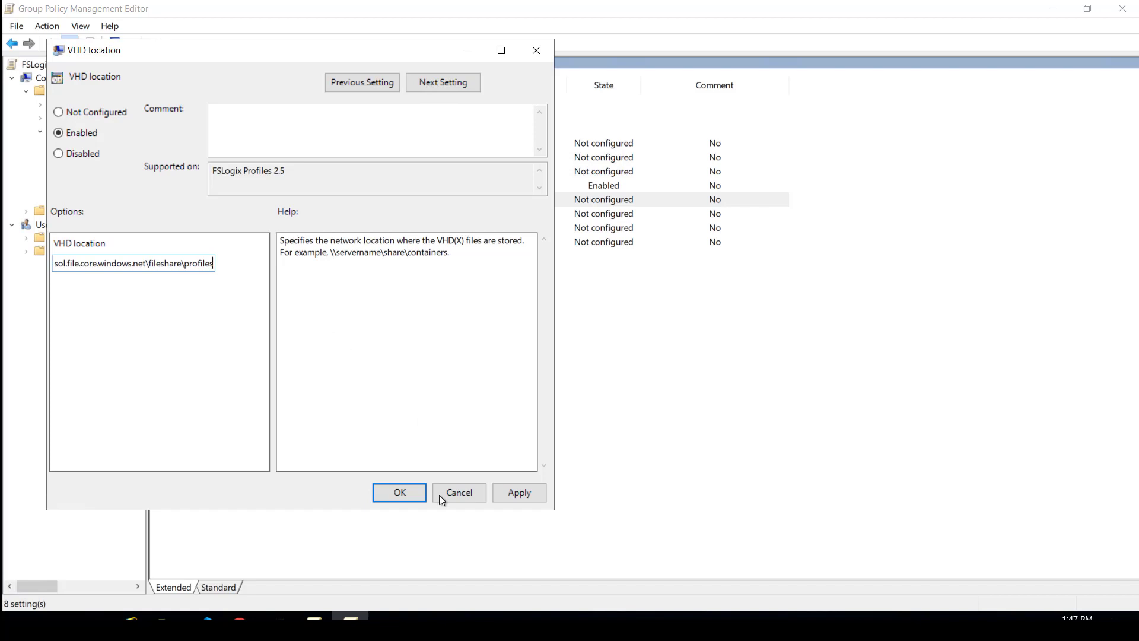
pyautogui.click(408, 495)
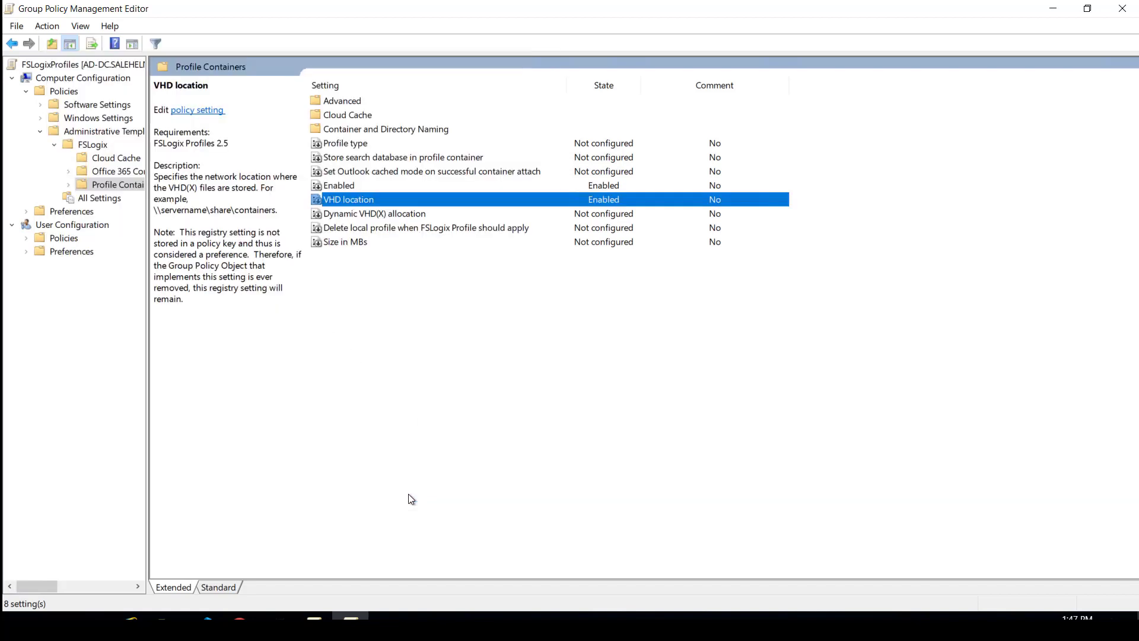
# - Set the "Delete local profile when FSLogix Profile should apply" policy to Enabled and turn on its option
pyautogui.doubleClick(395, 230)
pyautogui.click(100, 152)
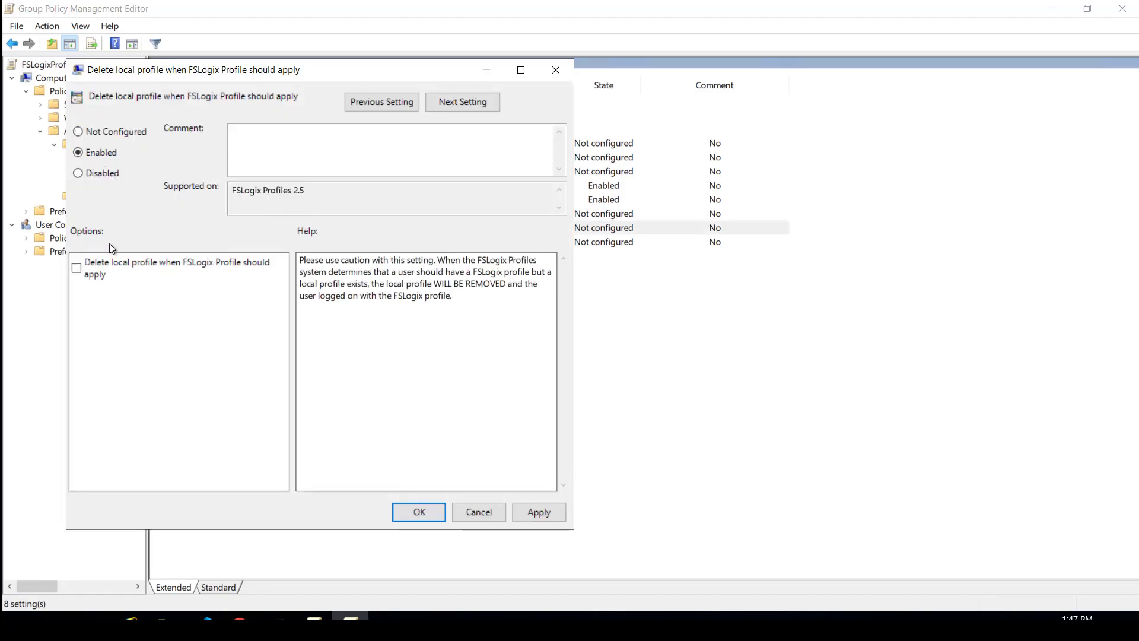
pyautogui.click(77, 268)
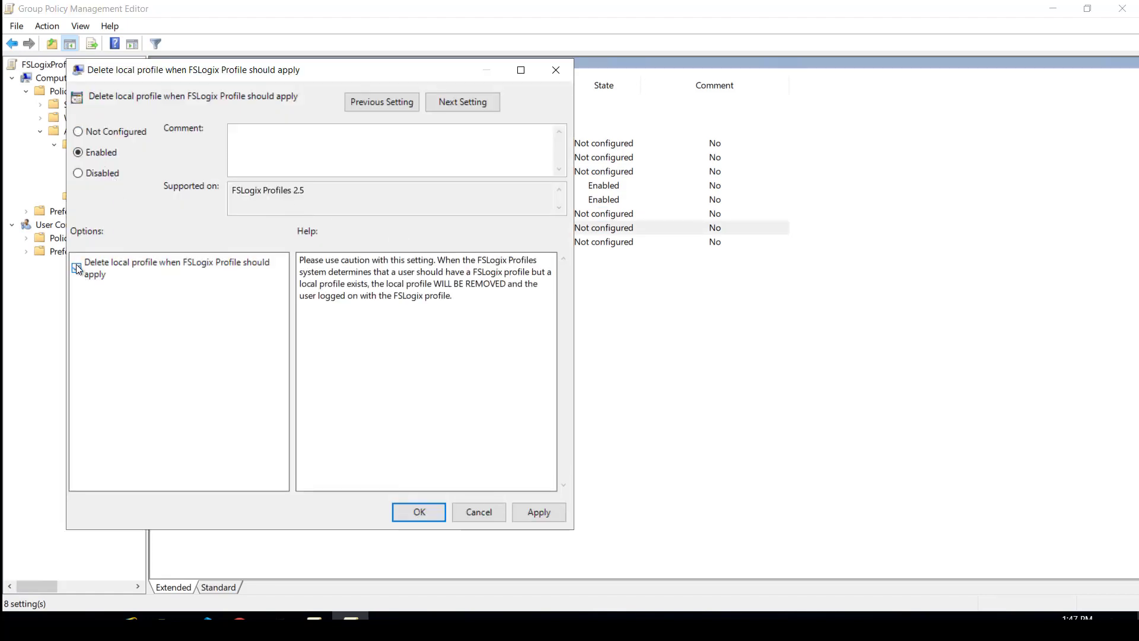
pyautogui.click(424, 514)
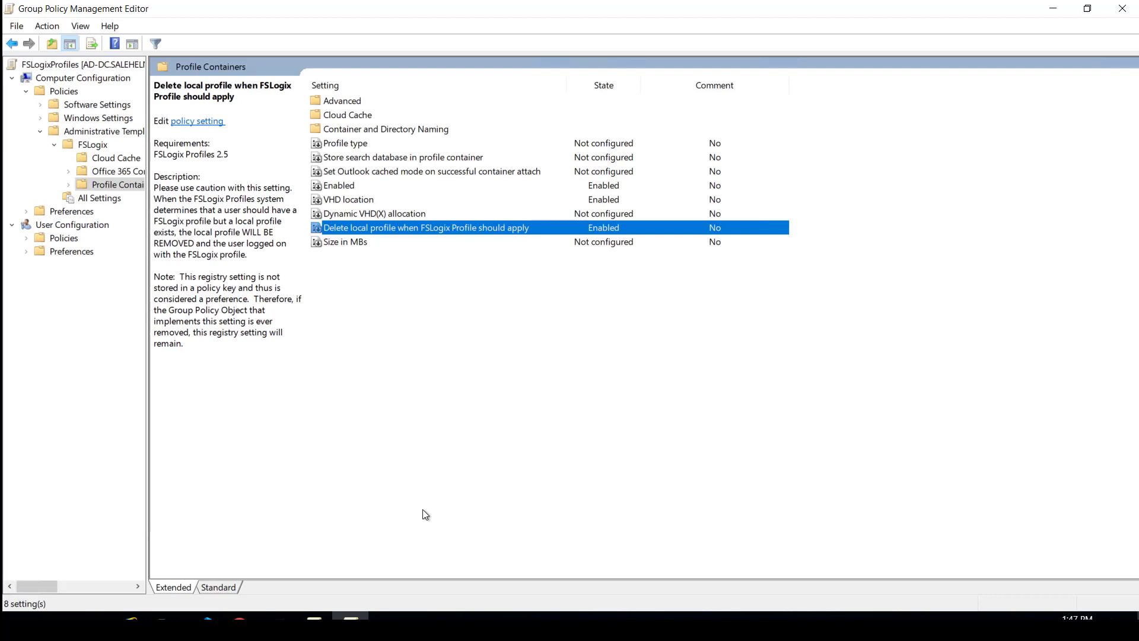
# - Set the "Size in MBs" policy to Enabled with a size of 20000
pyautogui.doubleClick(343, 243)
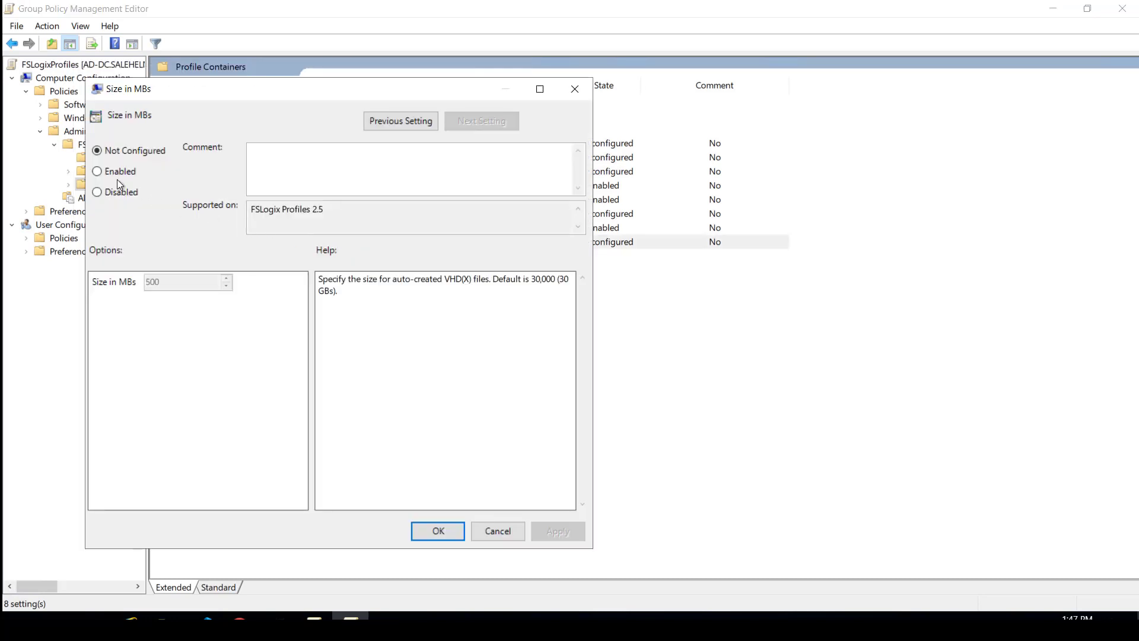
pyautogui.click(113, 176)
pyautogui.doubleClick(186, 281)
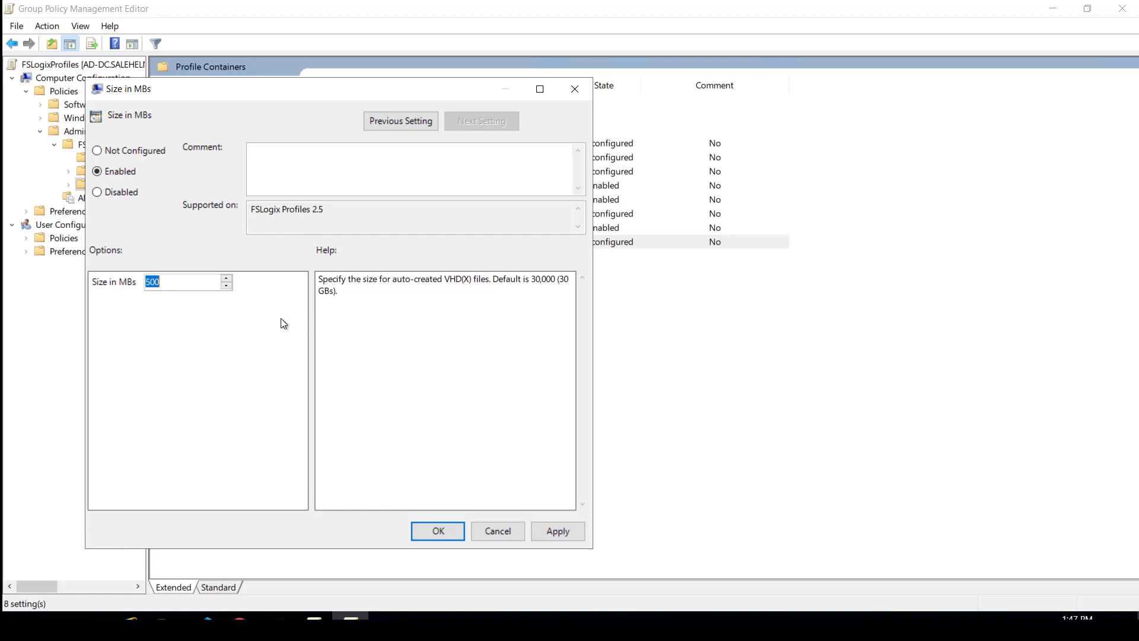
pyautogui.write('20000')
pyautogui.click(442, 541)
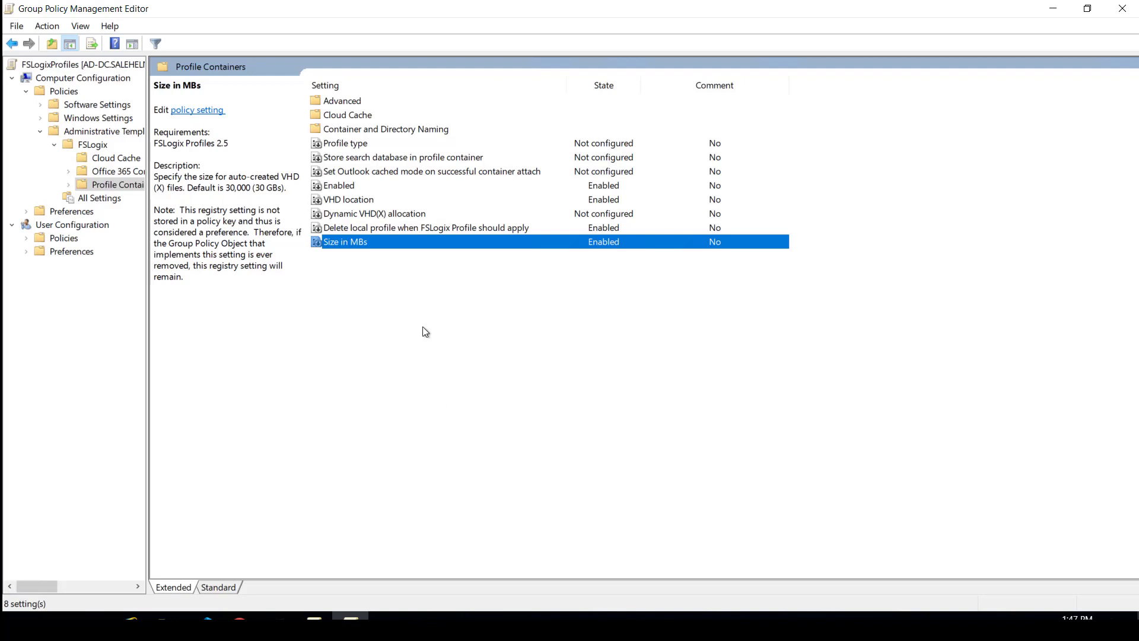
# - In Container and Directory Naming, set the "Virtual disk type" policy to Enabled with VHDX as the type
pyautogui.doubleClick(417, 129)
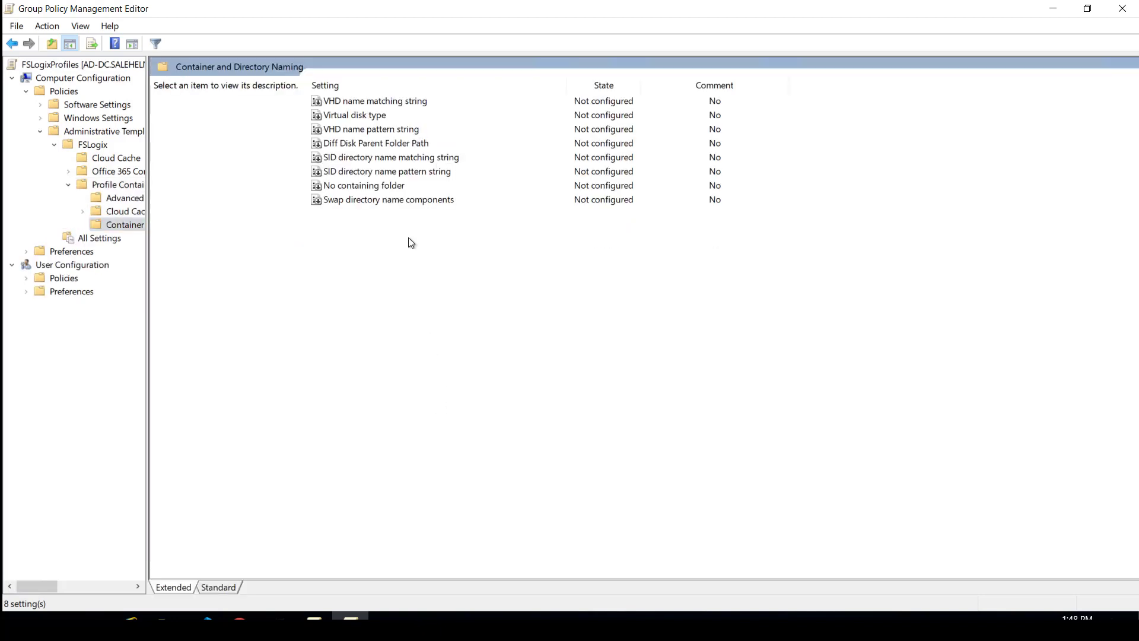
pyautogui.doubleClick(362, 117)
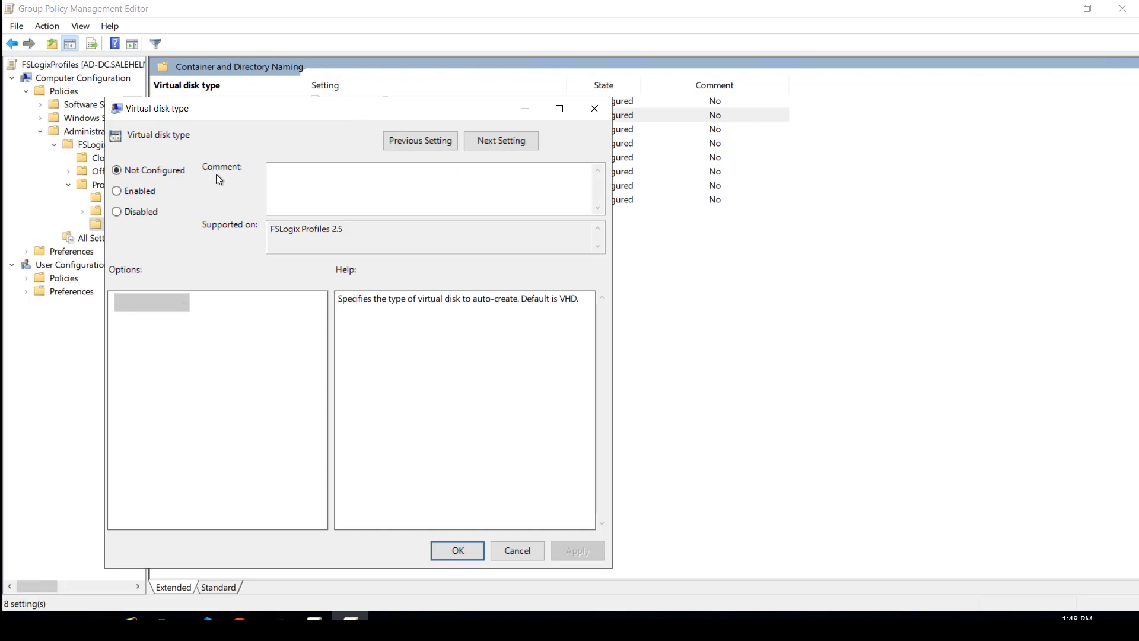
pyautogui.click(122, 195)
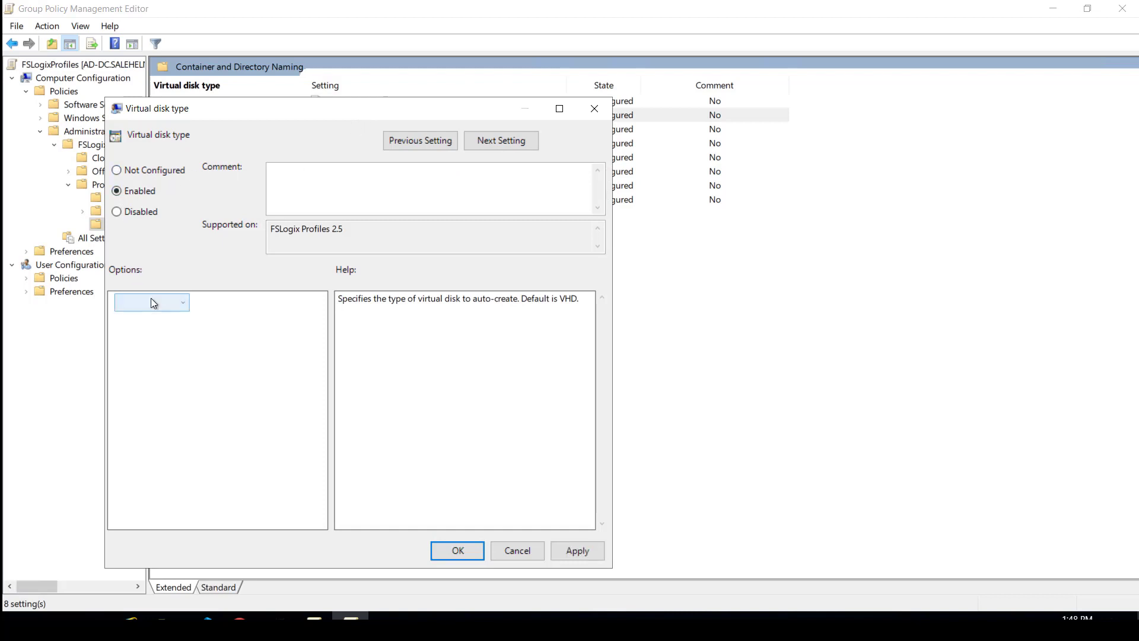
pyautogui.click(151, 300)
pyautogui.click(148, 330)
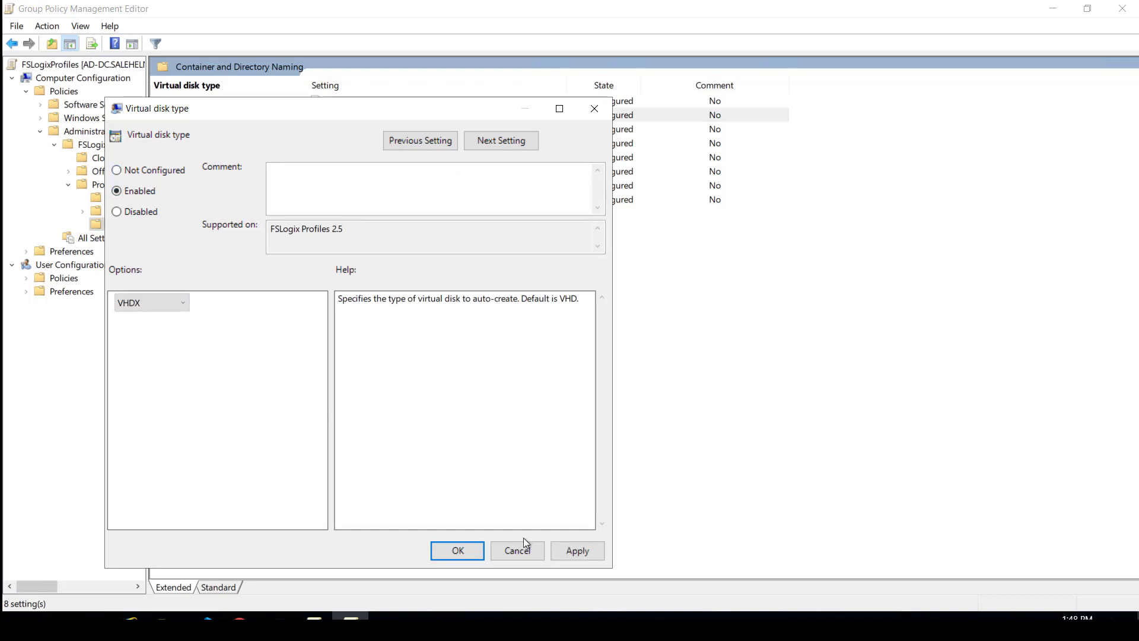
pyautogui.click(472, 552)
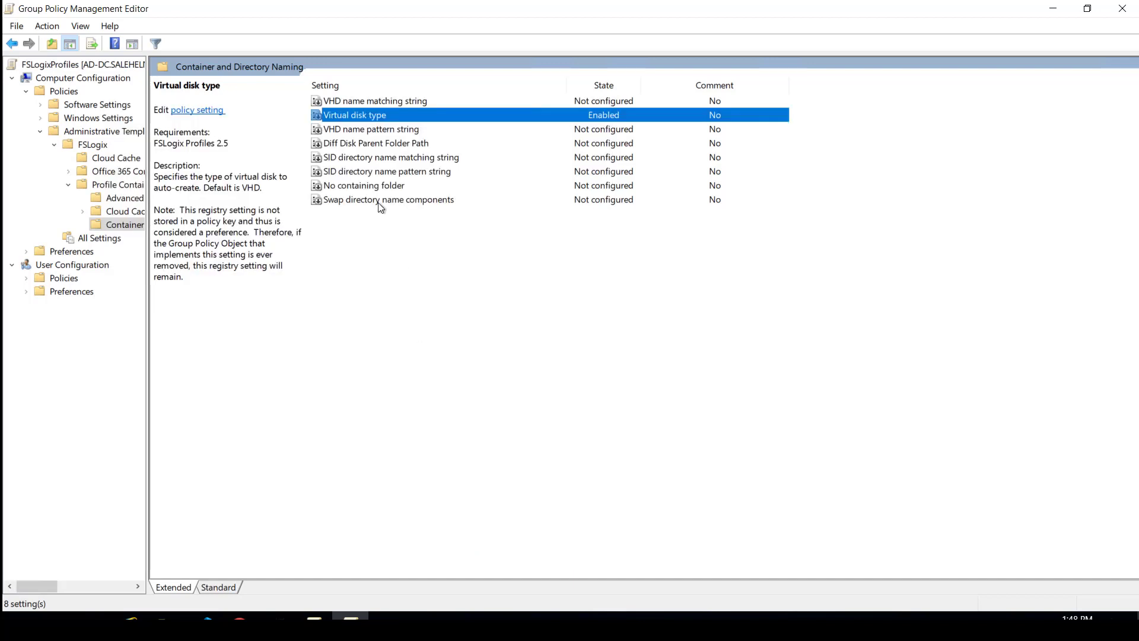
# - Set "Swap directory name components" to Enabled with its option turned on, and close the policy editor and the This PC window
pyautogui.doubleClick(374, 200)
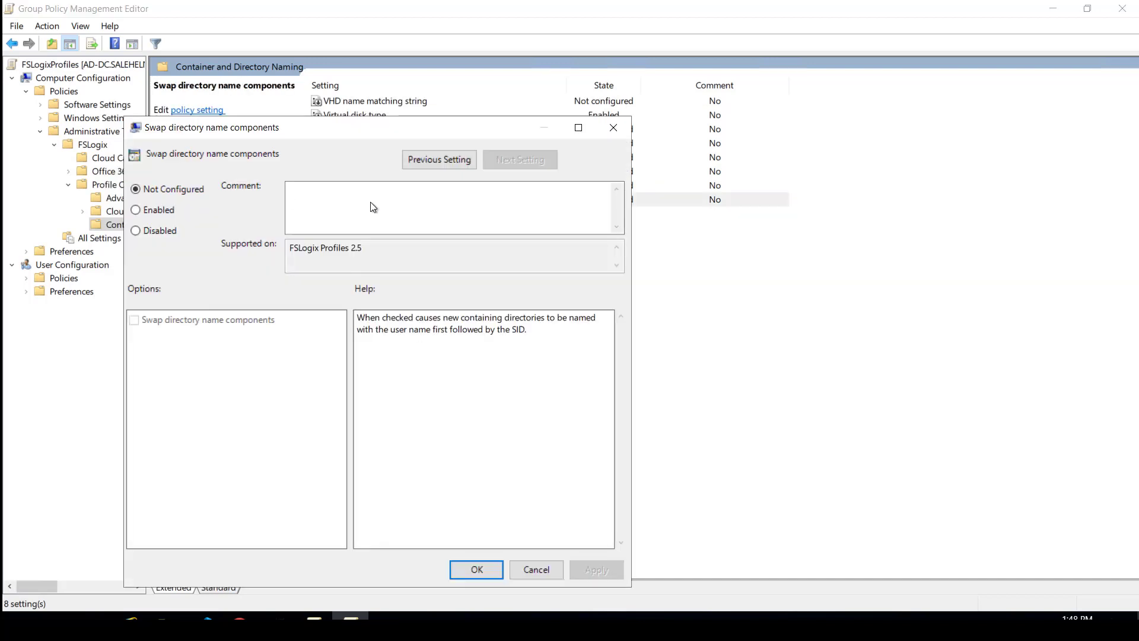
pyautogui.click(147, 212)
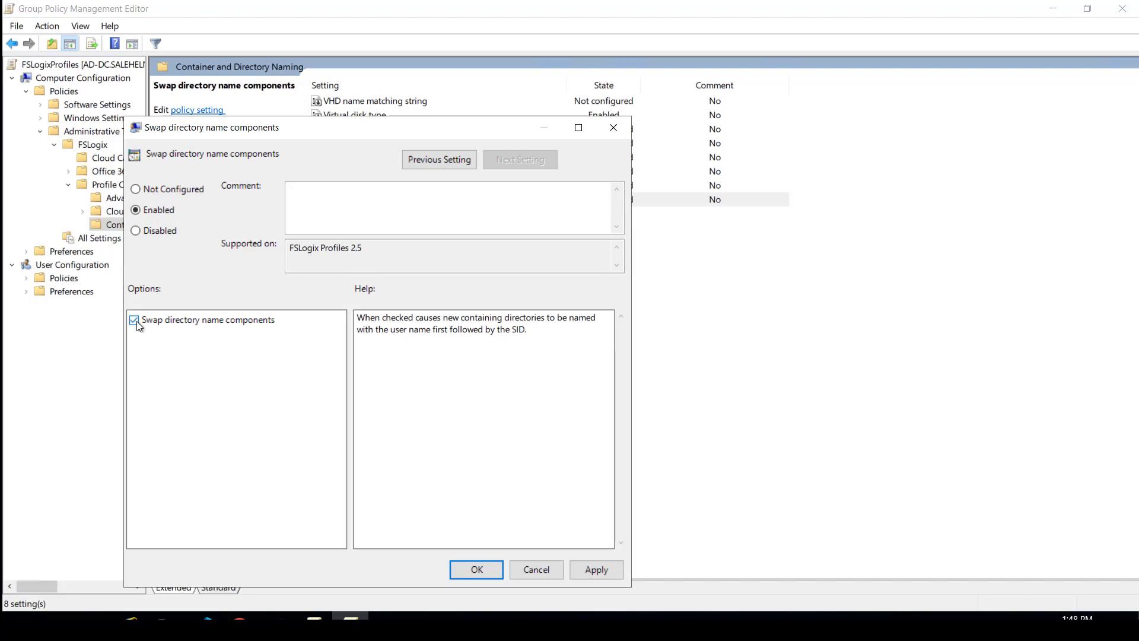
pyautogui.click(478, 568)
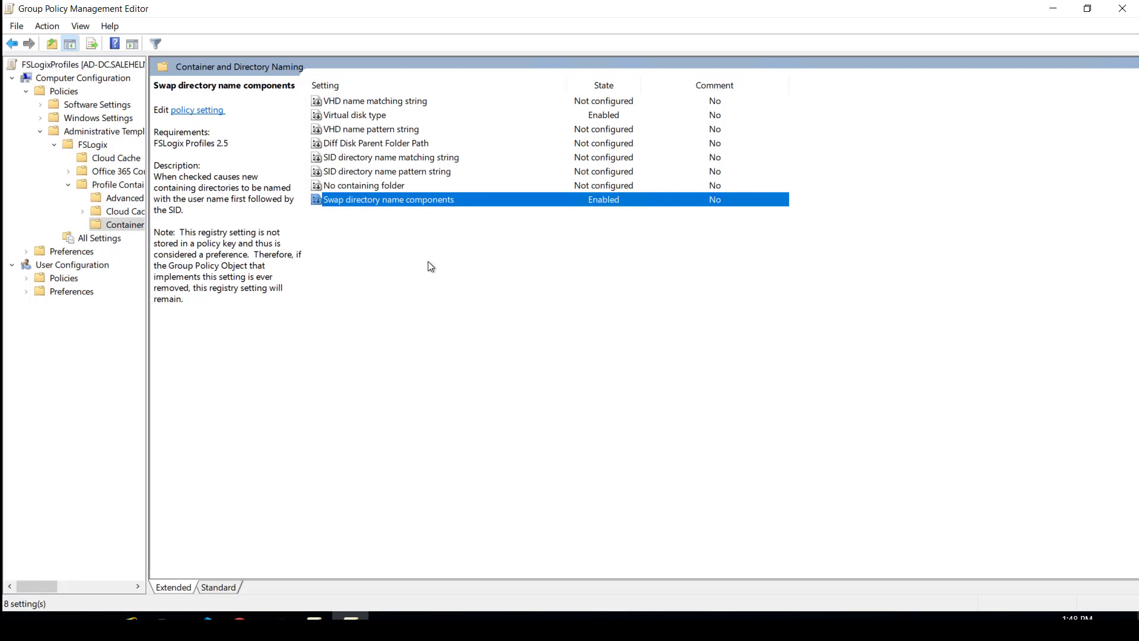
pyautogui.click(1122, 15)
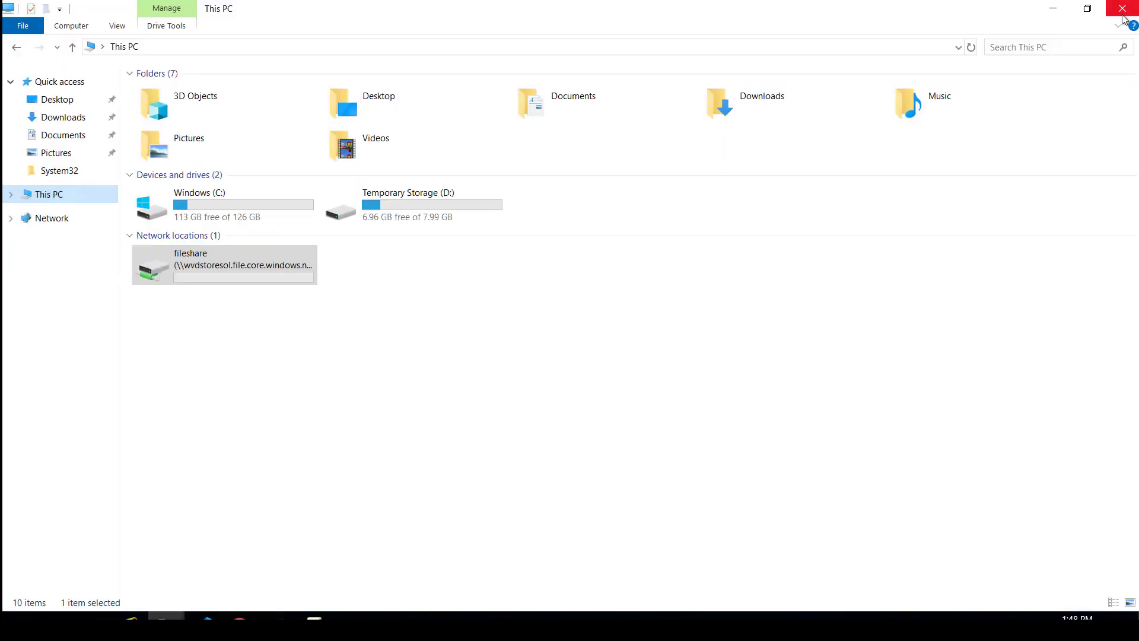
pyautogui.click(1122, 11)
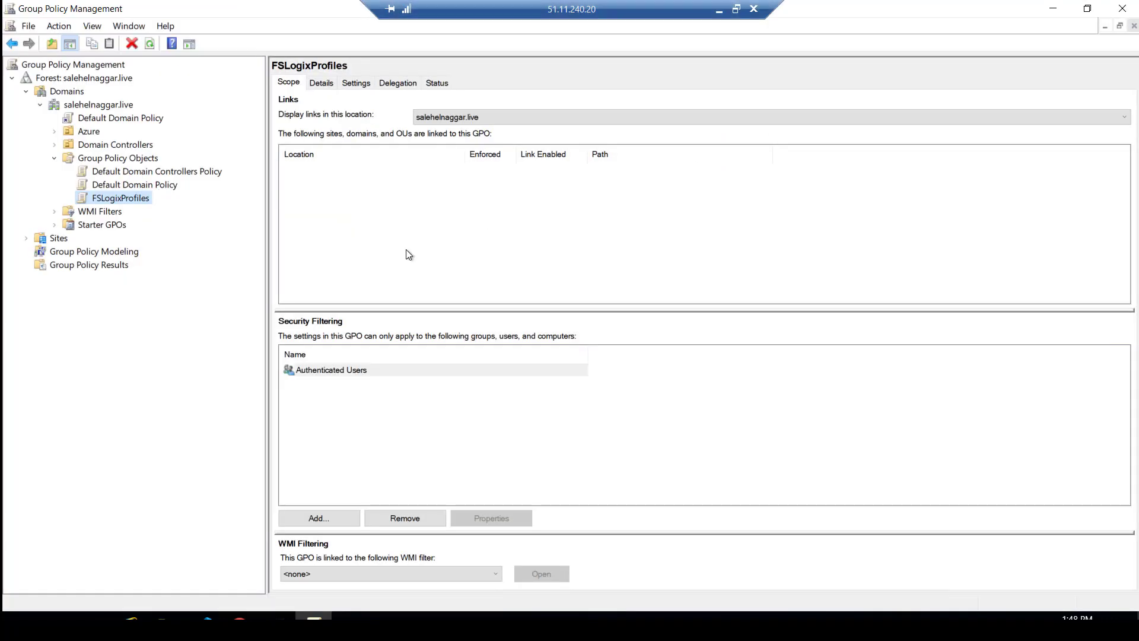
# - Link the existing FSLogixProfiles GPO to the SessionHosts organizational unit under Azure
pyautogui.click(56, 137)
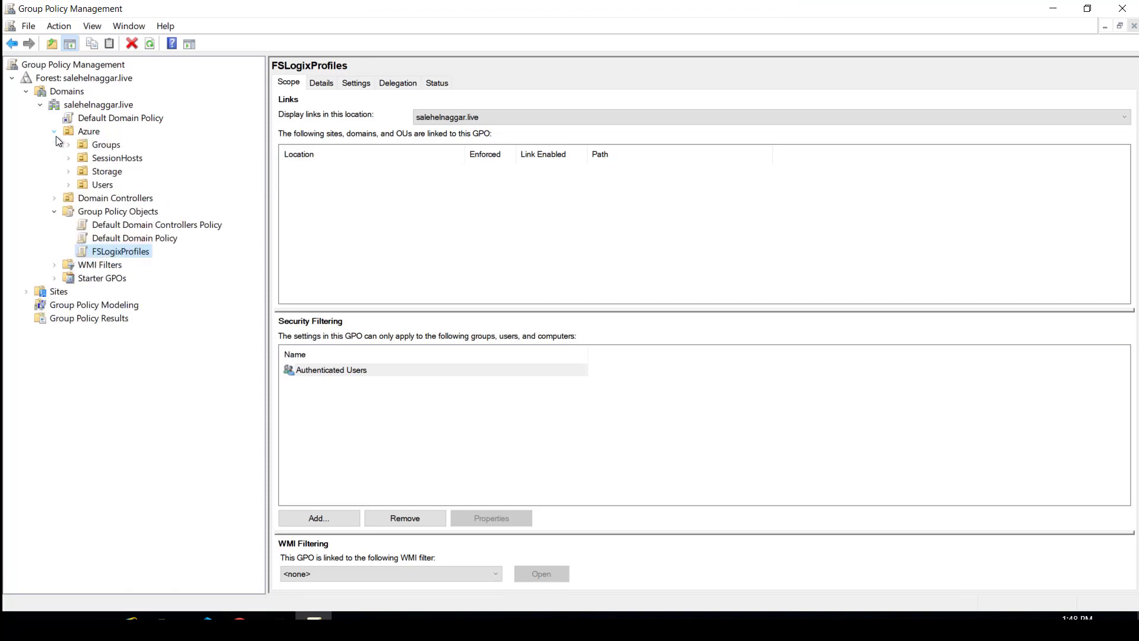
pyautogui.click(87, 158)
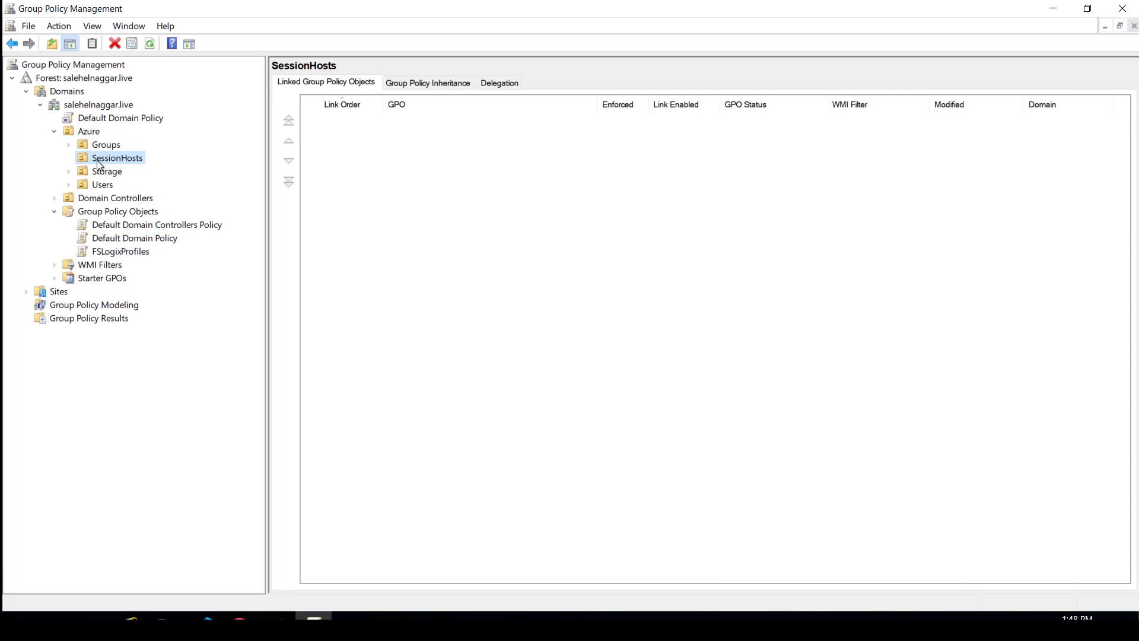
pyautogui.rightClick(98, 165)
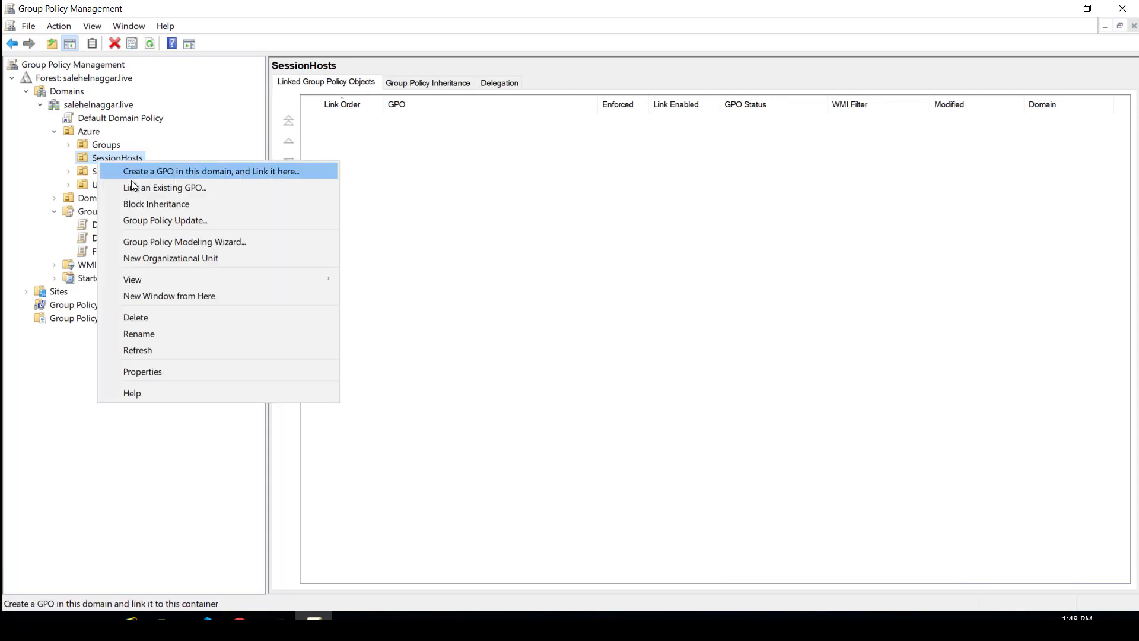
pyautogui.click(164, 187)
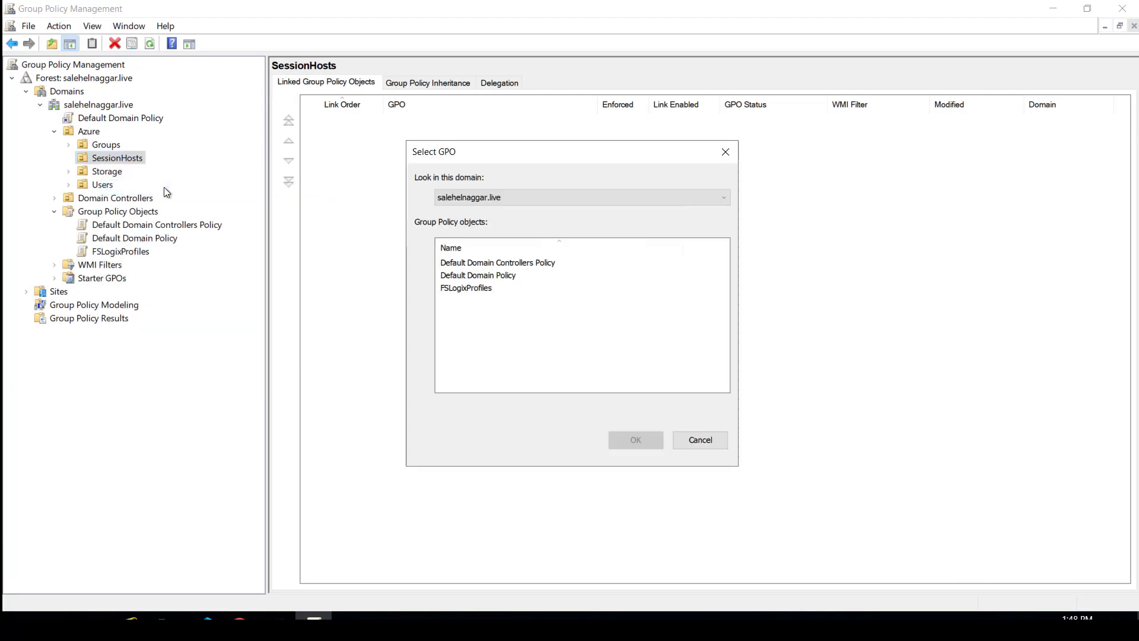
pyautogui.click(482, 289)
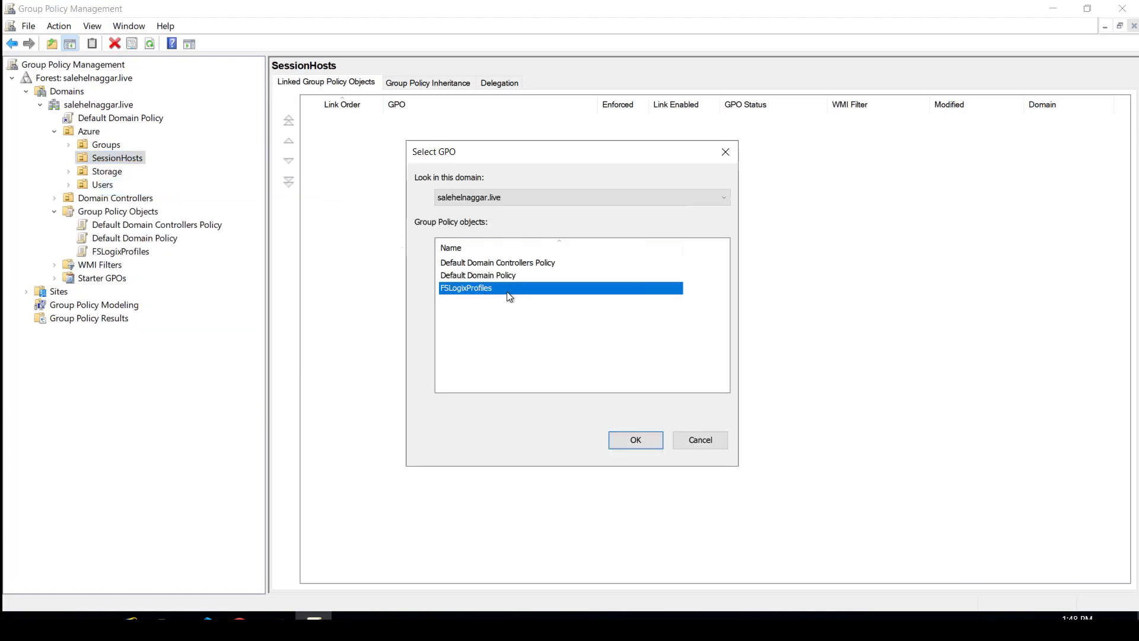
pyautogui.click(636, 441)
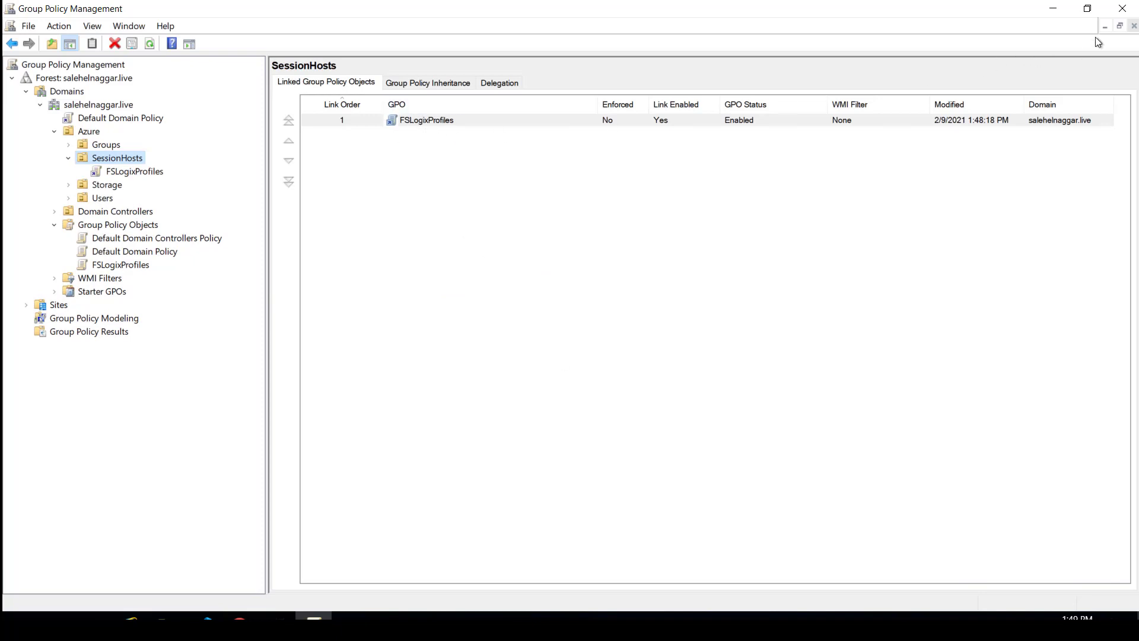
# - Close Group Policy Management and dismiss the Storage Properties dialog in Active Directory Users and Computers without saving
pyautogui.click(1119, 14)
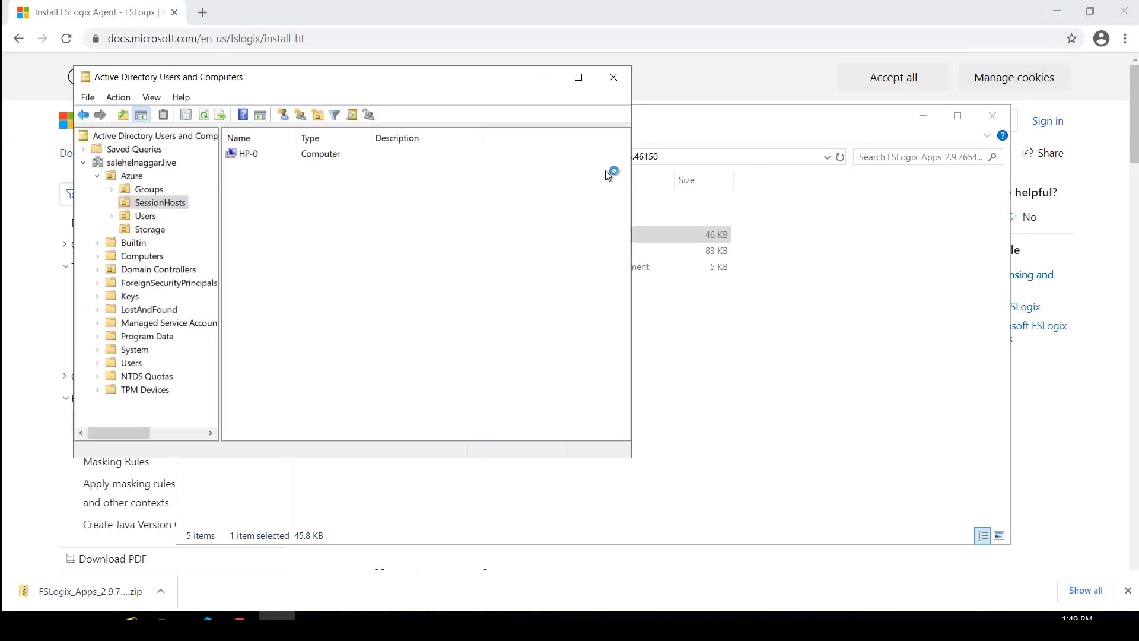
pyautogui.click(616, 85)
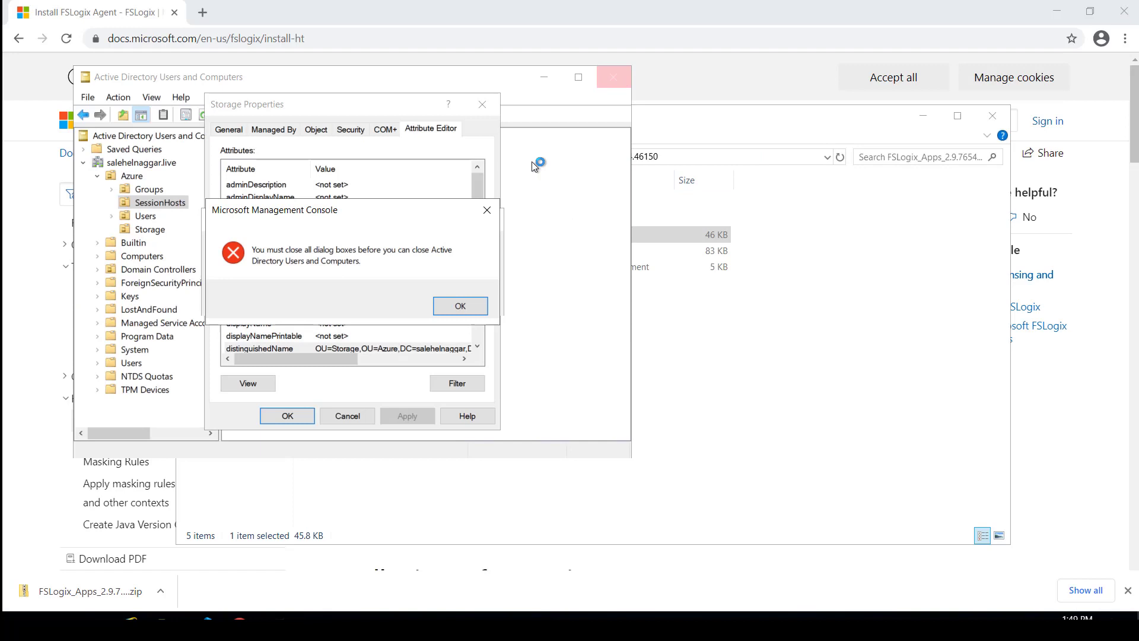
pyautogui.click(461, 307)
pyautogui.click(455, 303)
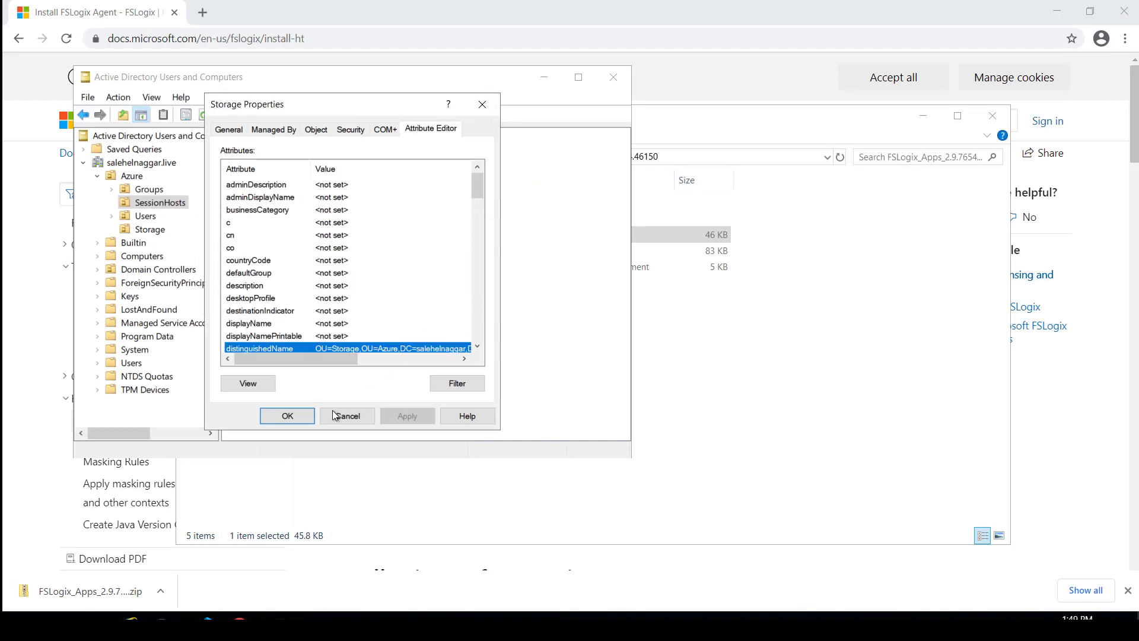
pyautogui.click(349, 418)
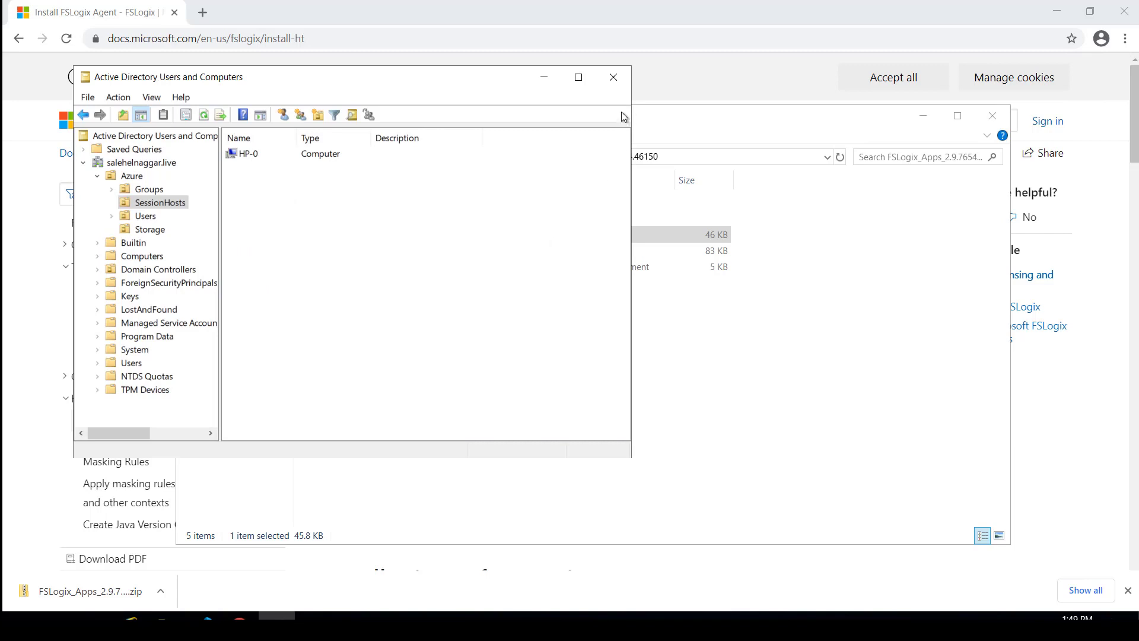
# - Close all open windows, from Active Directory Users and Computers to Visual Studio Code, and open Remote Desktop Connection
pyautogui.click(613, 85)
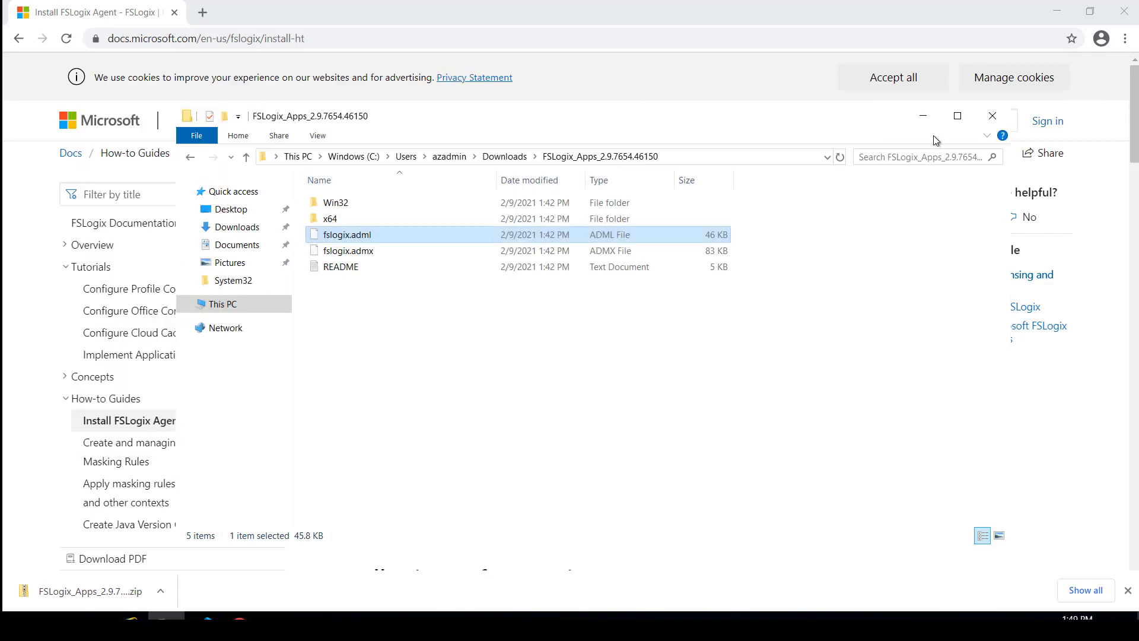
pyautogui.click(993, 116)
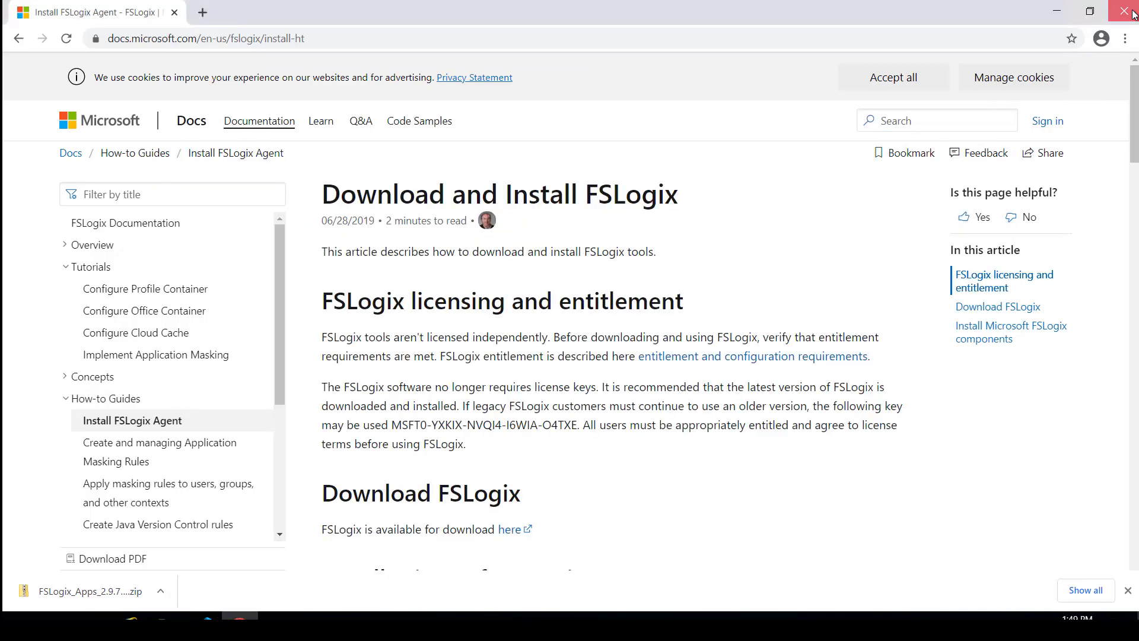
pyautogui.click(1133, 11)
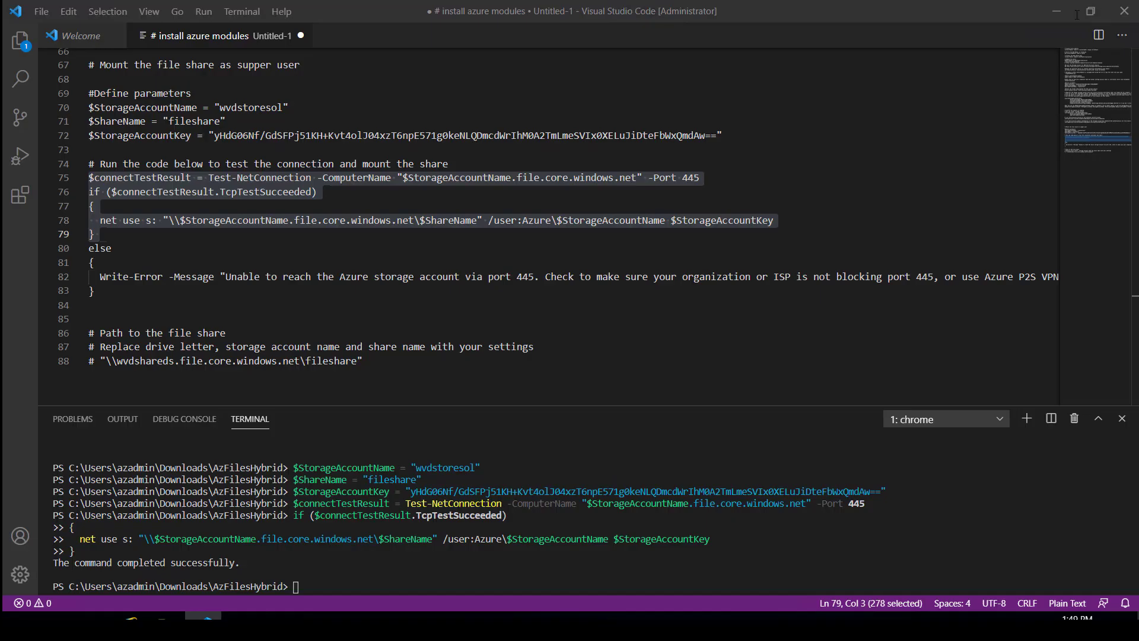
pyautogui.click(1125, 11)
pyautogui.click(20, 616)
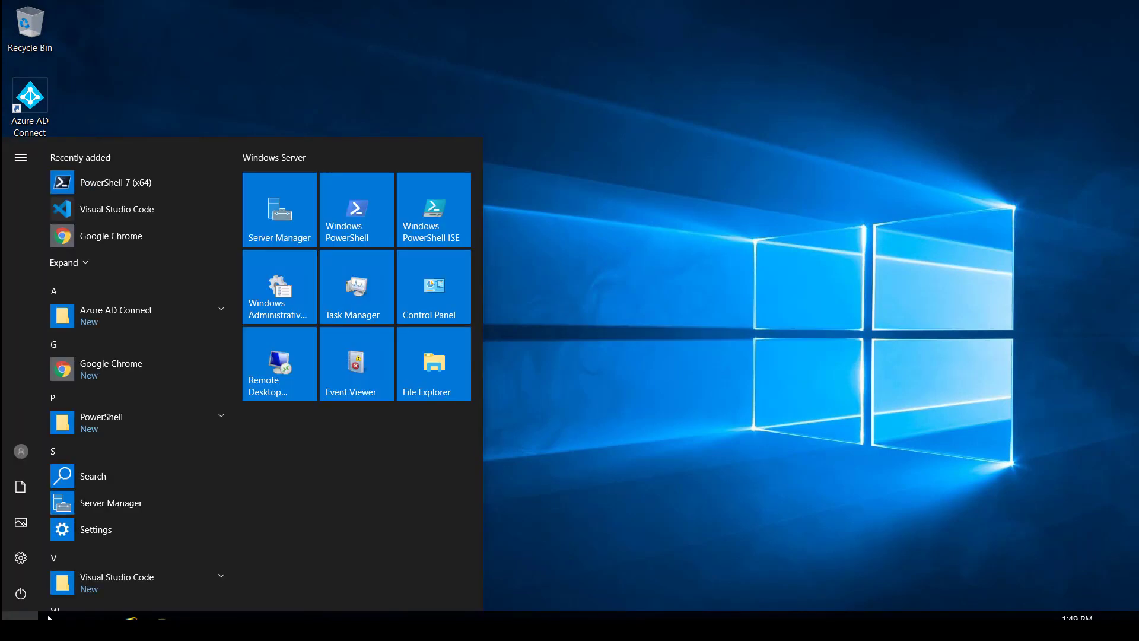
pyautogui.click(296, 359)
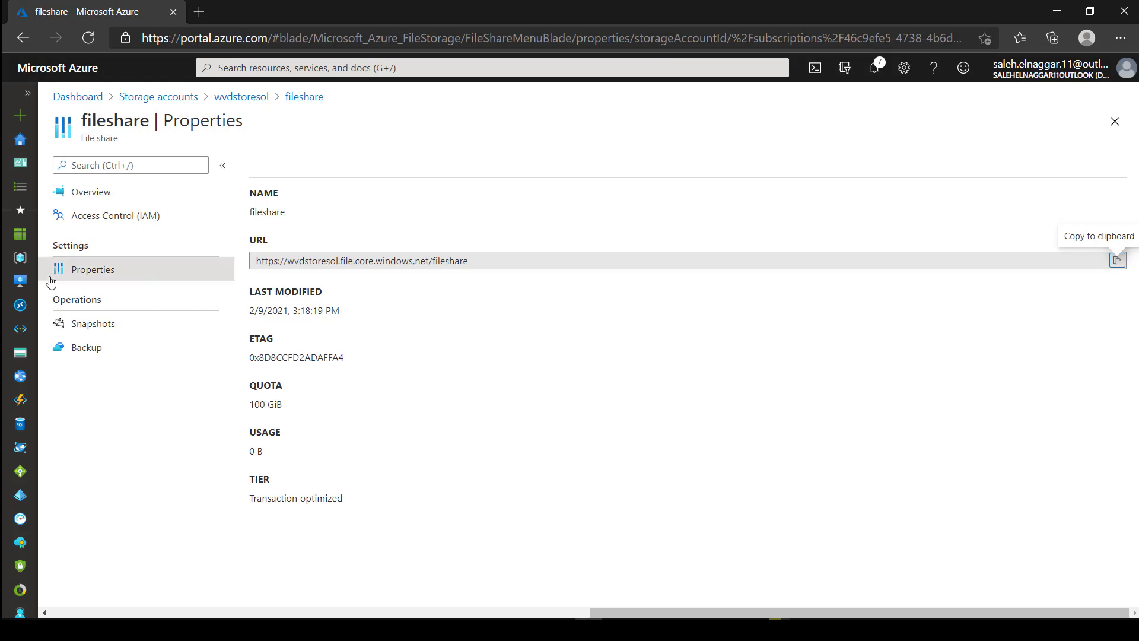
# - Switch to the Azure portal, open the HP-0 virtual machine and copy its name
pyautogui.click(20, 304)
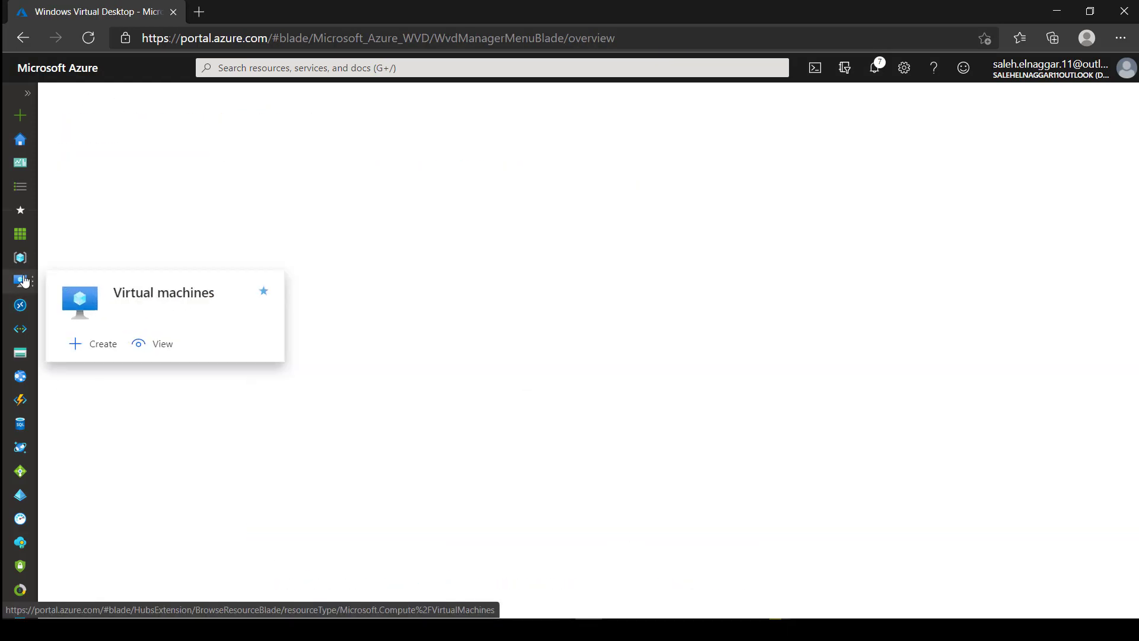
pyautogui.click(24, 281)
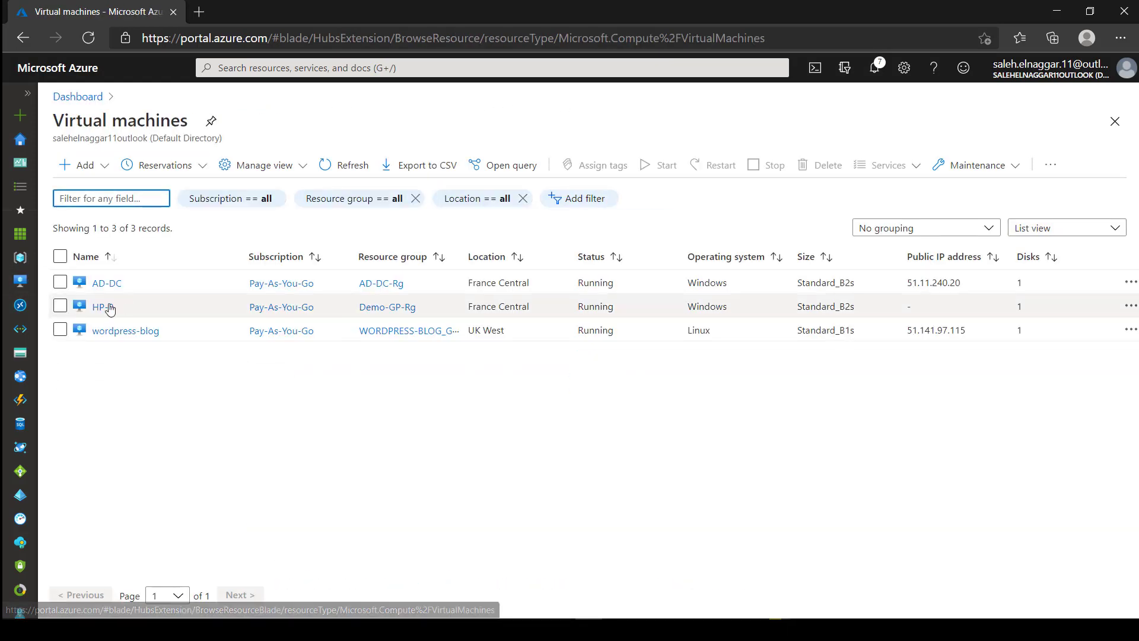
pyautogui.click(99, 306)
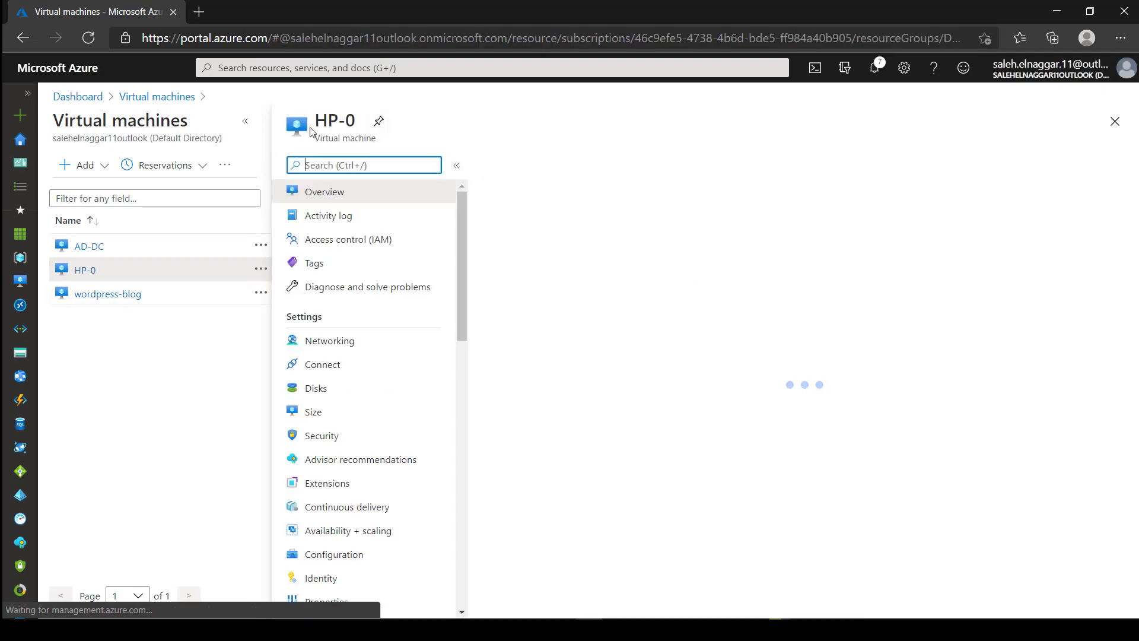
pyautogui.doubleClick(336, 120)
pyautogui.rightClick(328, 117)
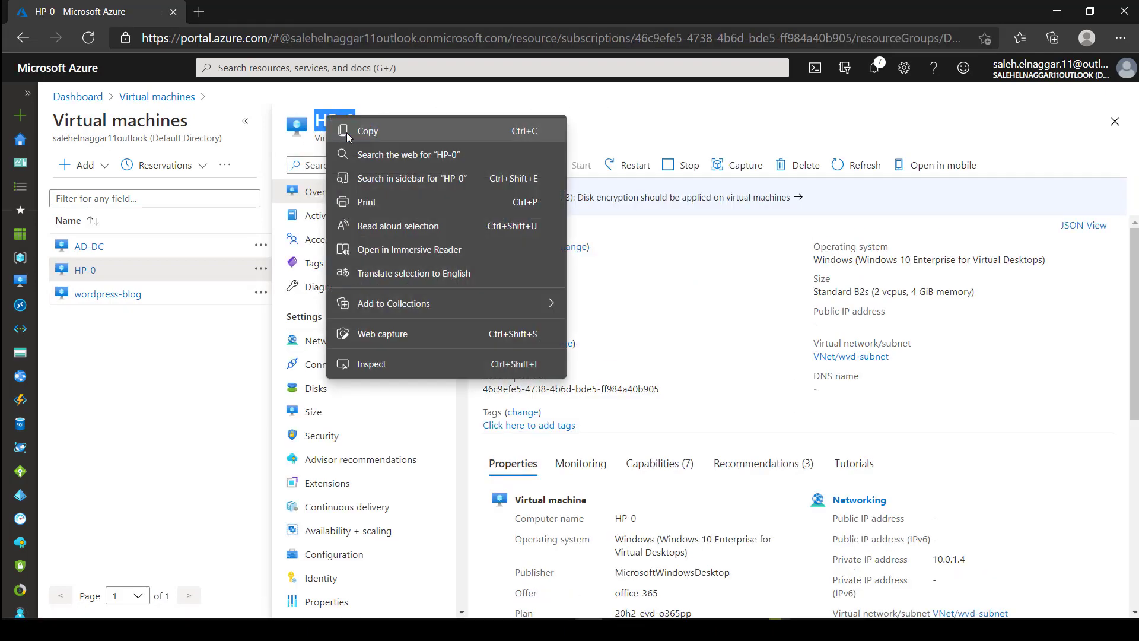
pyautogui.click(348, 132)
pyautogui.scroll(-2, 742, 475)
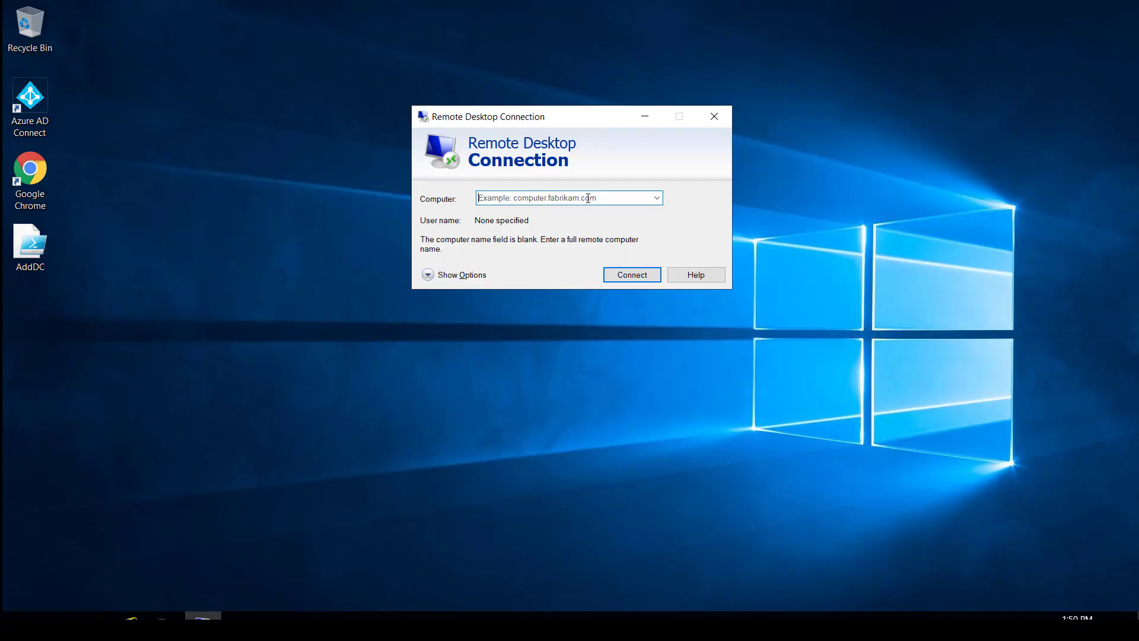
# - Switch to Remote Desktop Connection, enter HP-0 as the computer and start connecting
pyautogui.rightClick(588, 198)
pyautogui.click(629, 254)
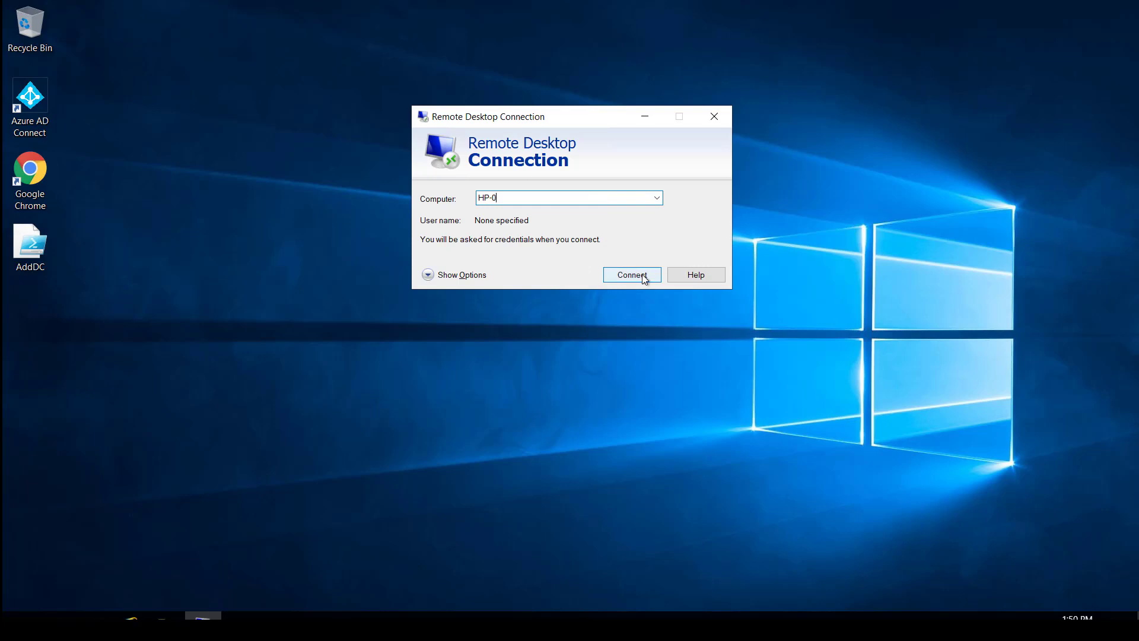
pyautogui.click(642, 275)
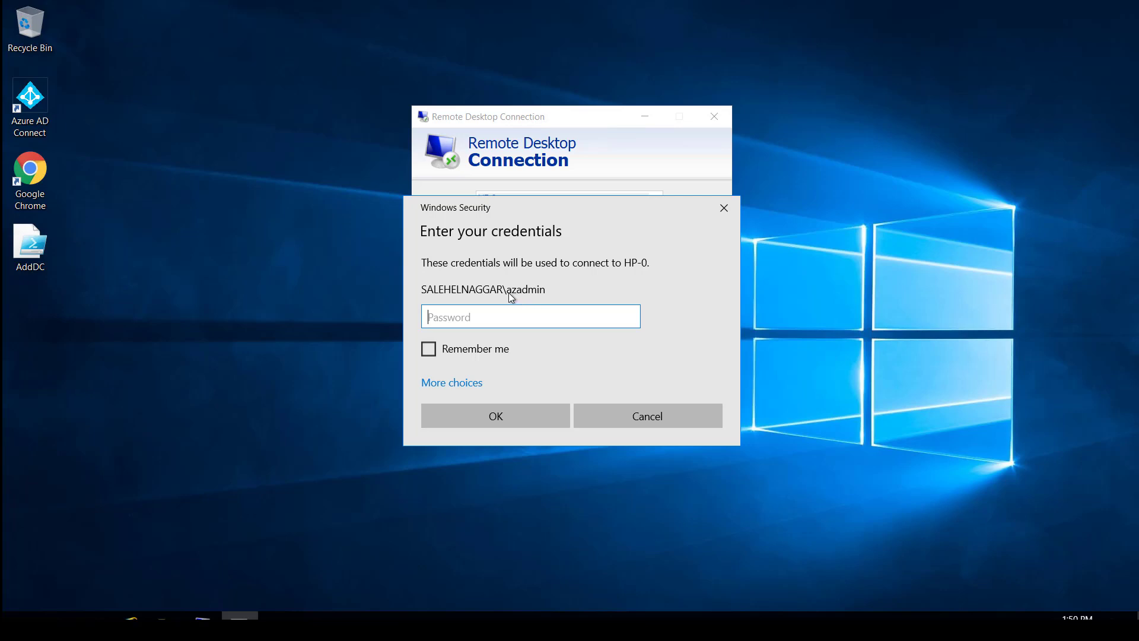
# - Open Active Directory Users and Computers from the Windows Administrative Tools
pyautogui.click(21, 615)
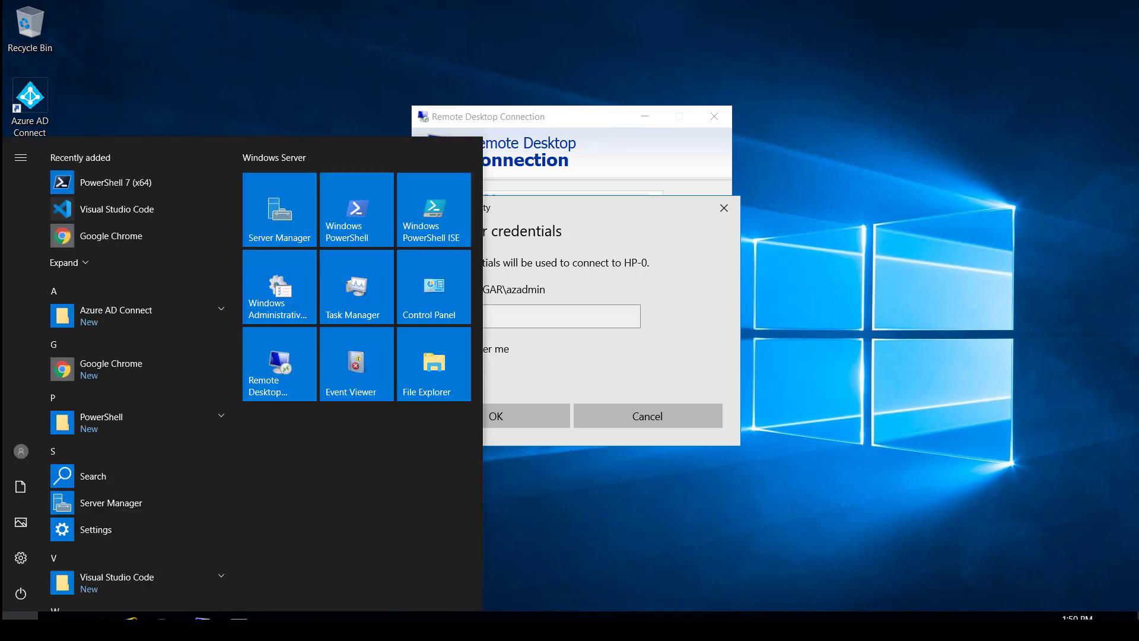
pyautogui.scroll(-2, 151, 426)
pyautogui.scroll(-3, 151, 426)
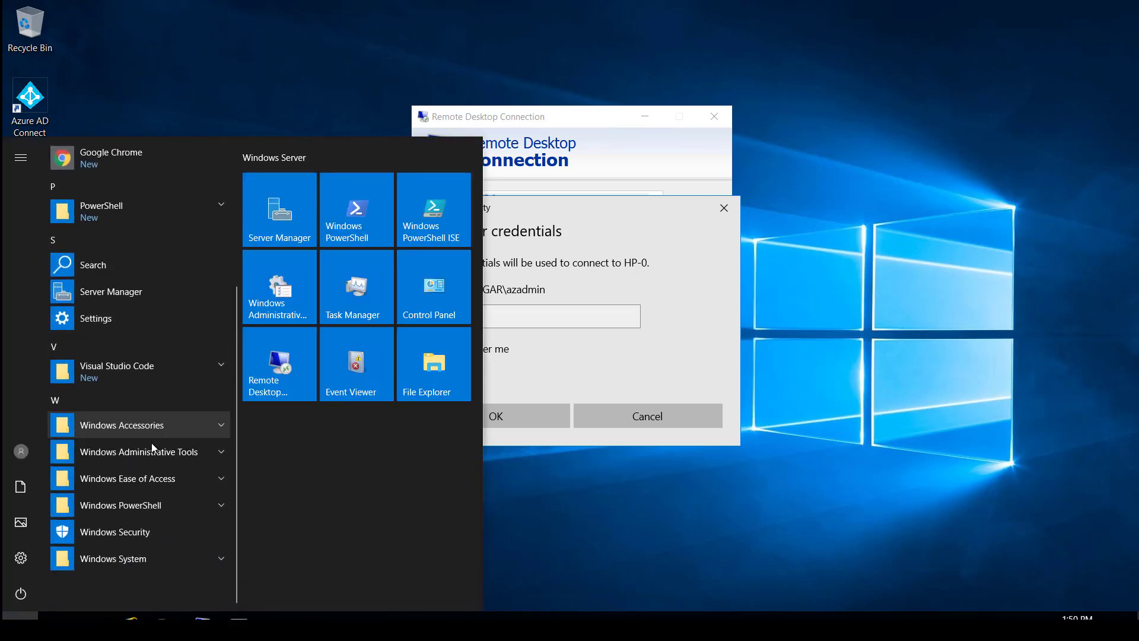
pyautogui.click(152, 453)
pyautogui.scroll(-3, 152, 448)
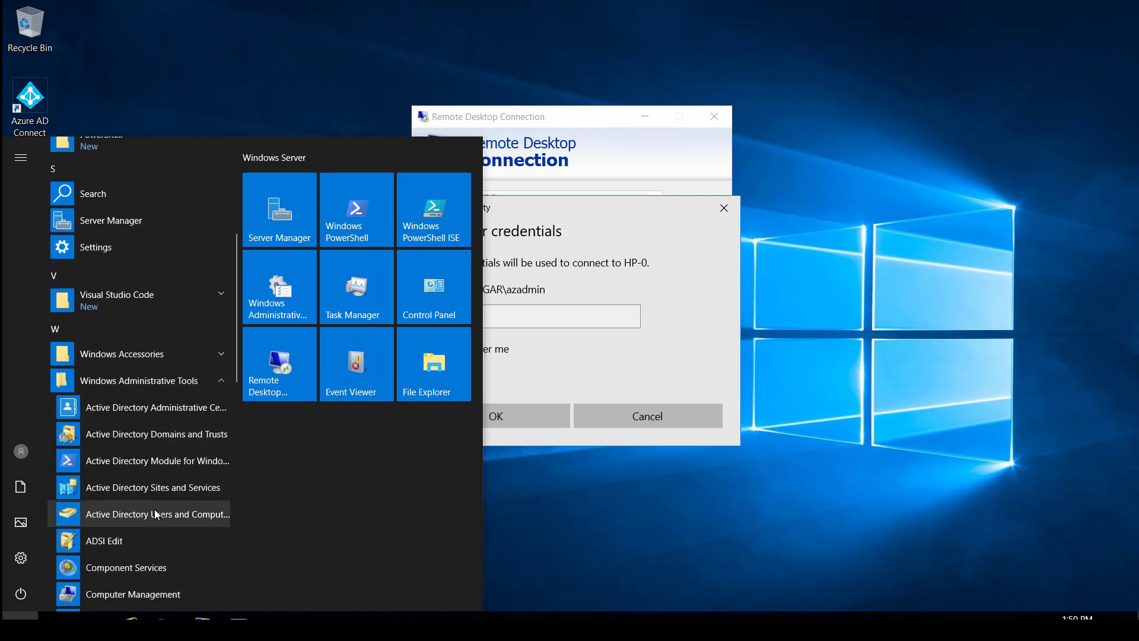
pyautogui.click(155, 509)
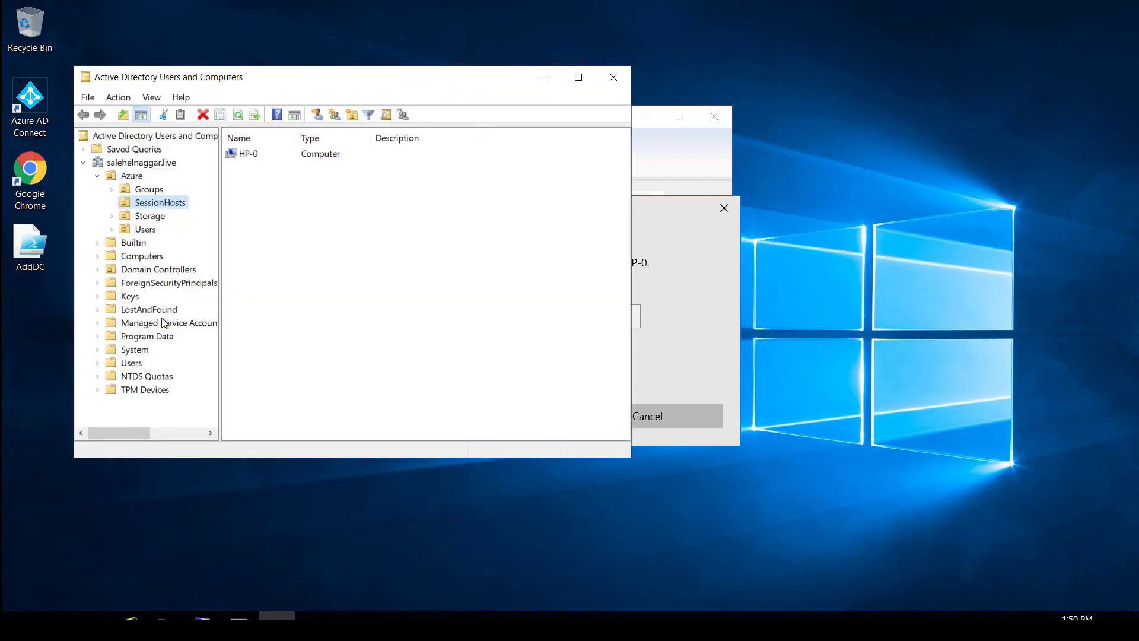
# - Open the group memberships of the wvd admin user in the Users organizational unit under Azure
pyautogui.click(144, 230)
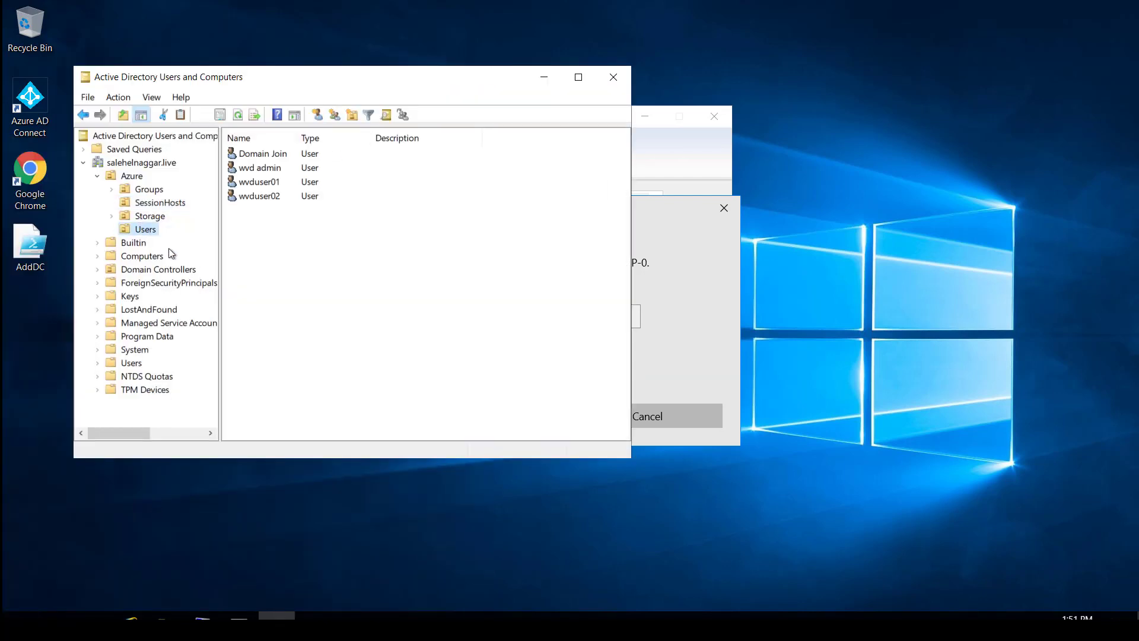
pyautogui.click(270, 171)
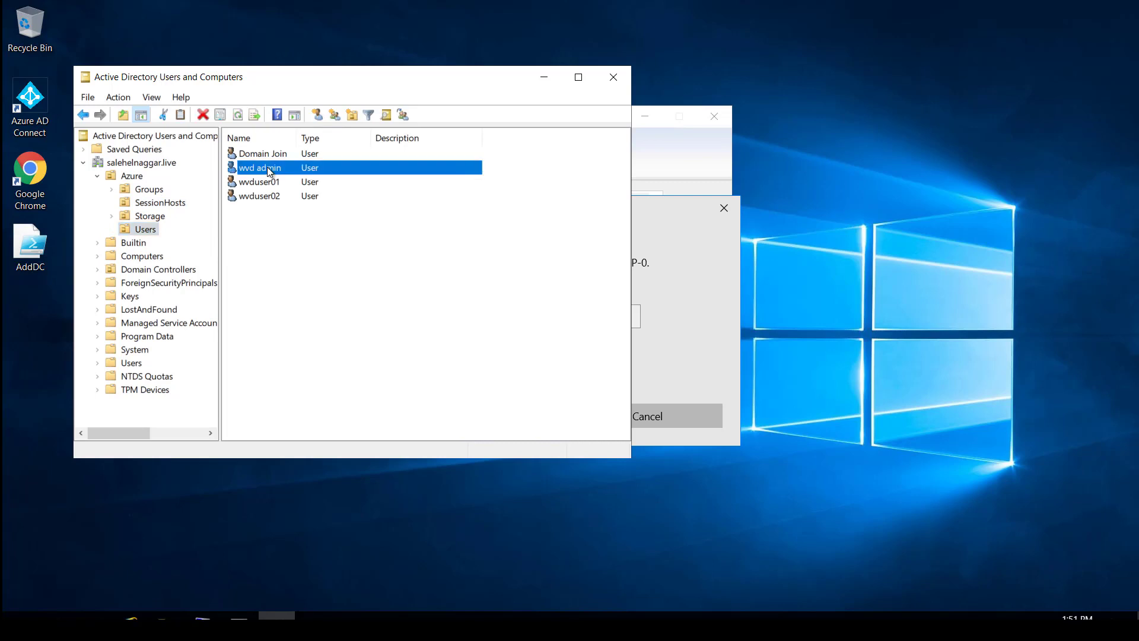
pyautogui.rightClick(269, 171)
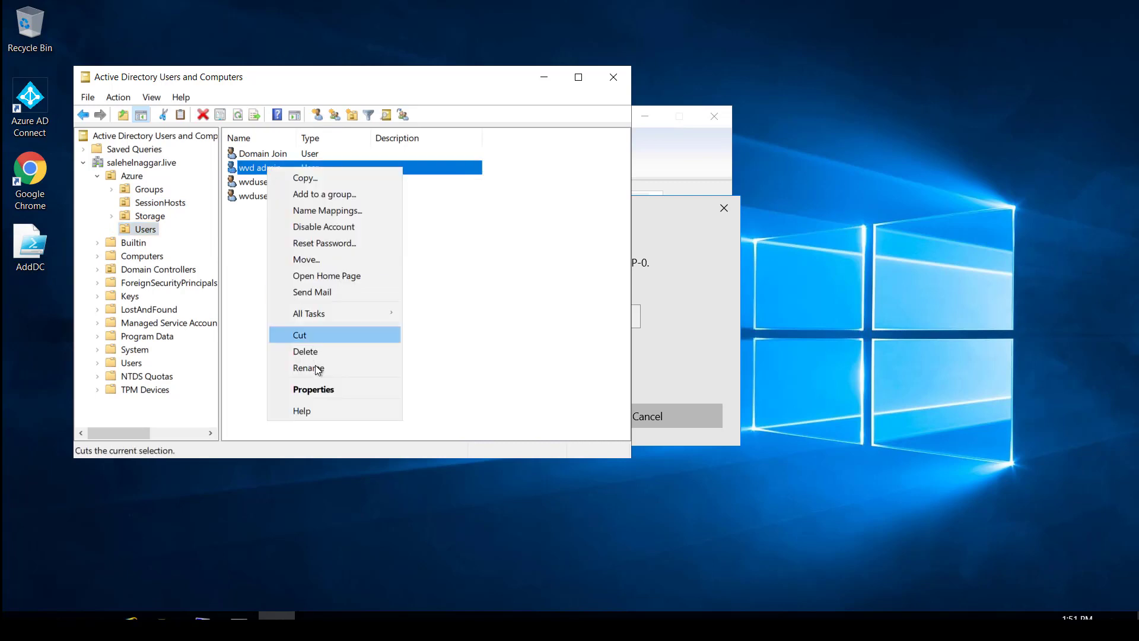
pyautogui.click(318, 388)
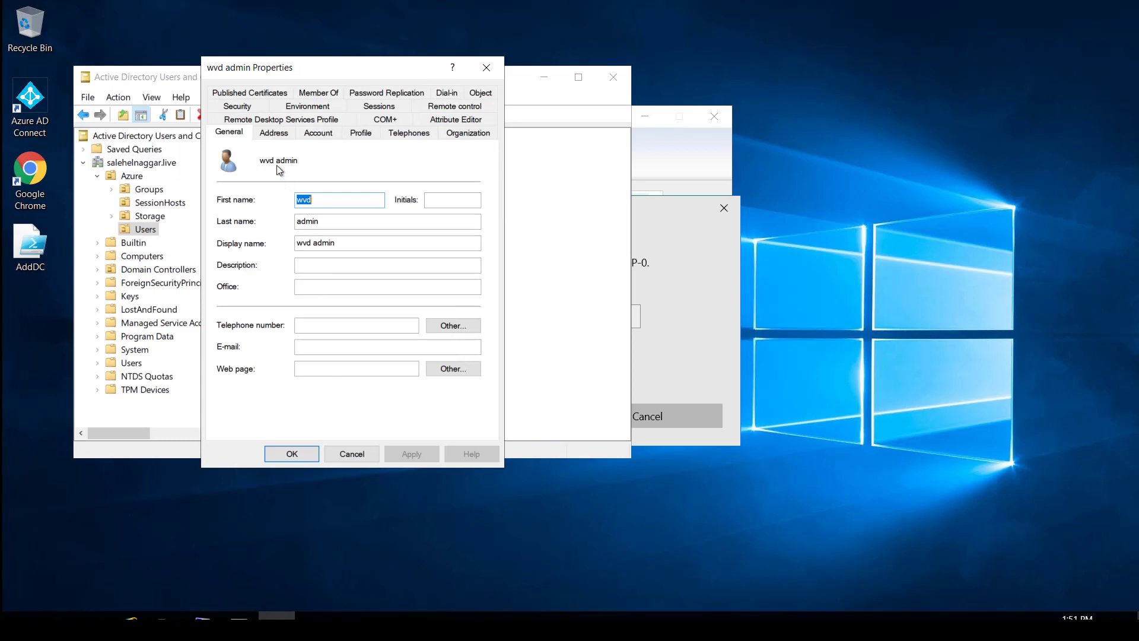
pyautogui.click(319, 93)
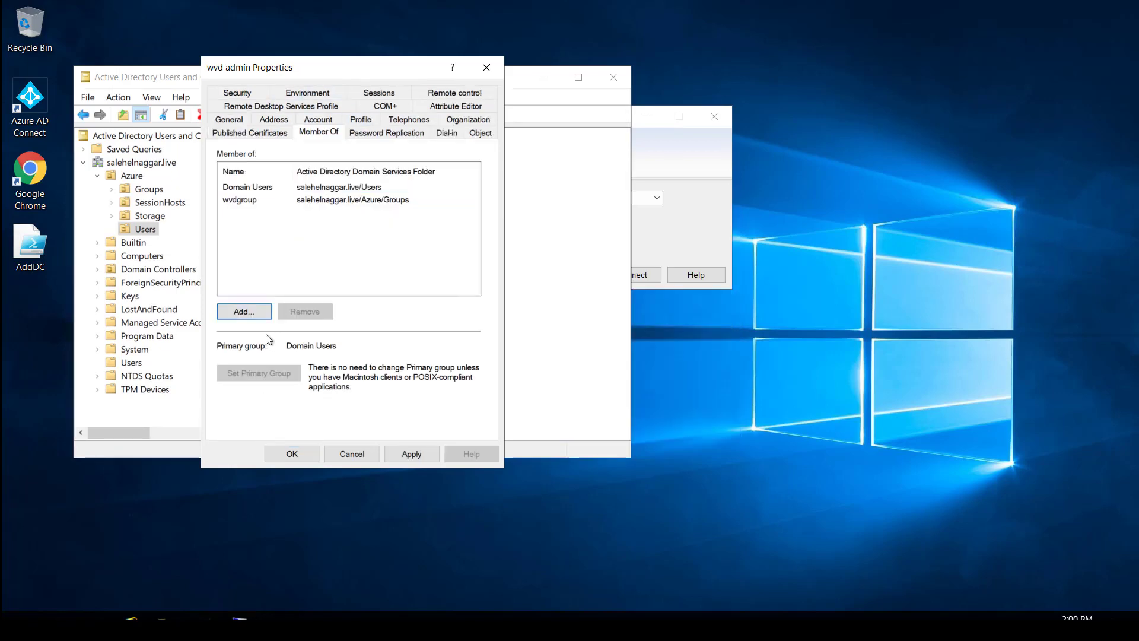
# - Add the wvd admin user to the Domain Admins group, save the properties and close Active Directory Users and Computers
pyautogui.click(244, 312)
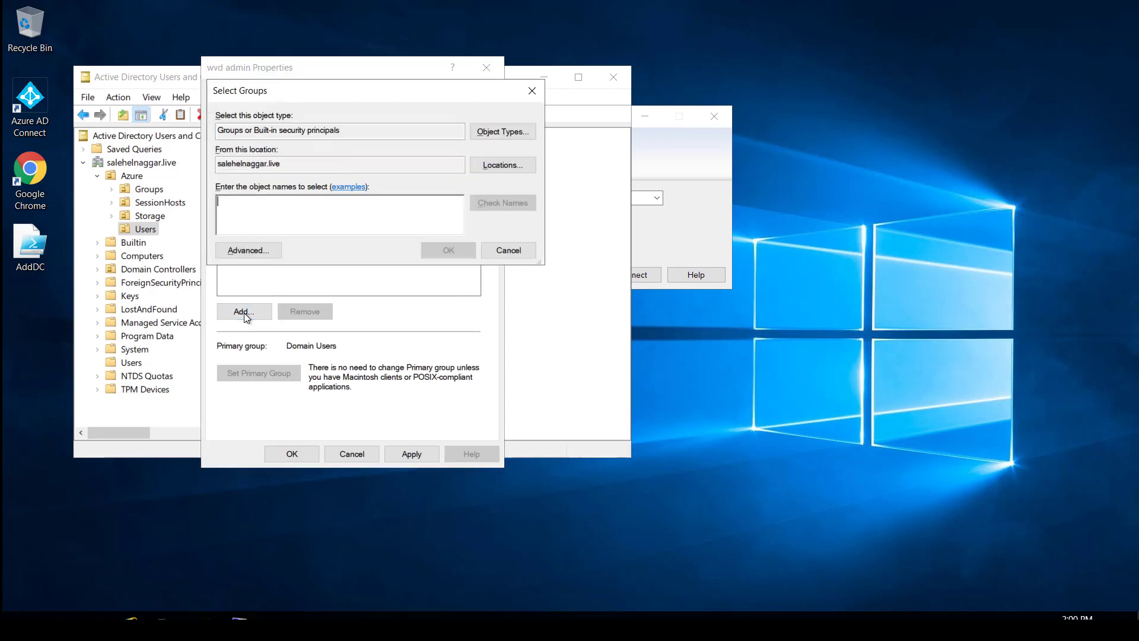
pyautogui.write('domain ')
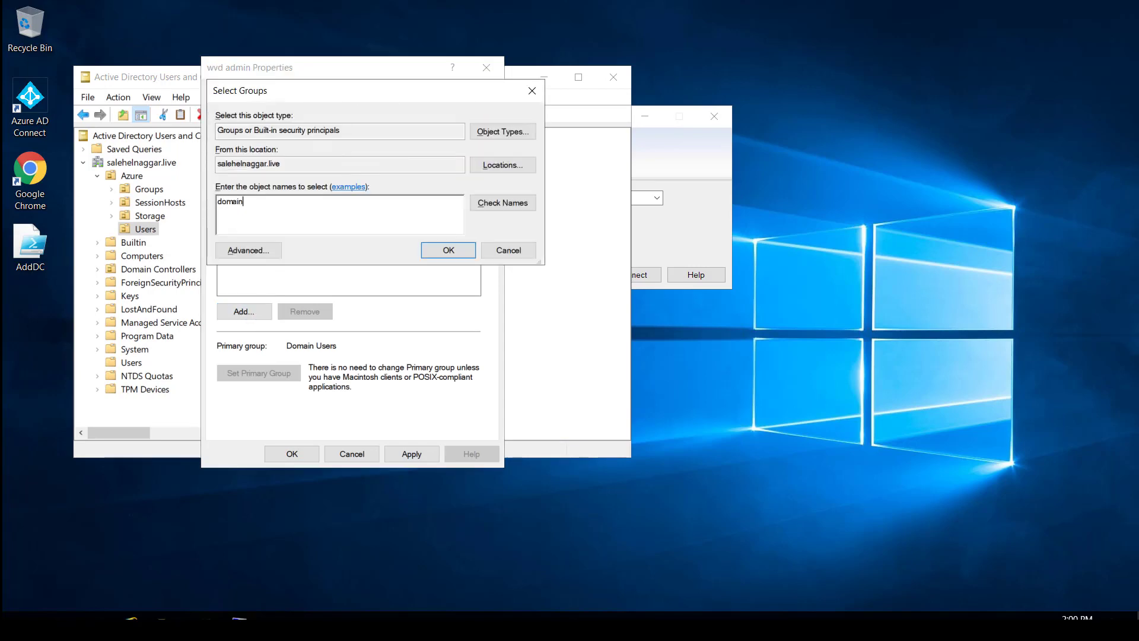
pyautogui.write('da')
pyautogui.press('BackSpace')
pyautogui.press('BackSpace')
pyautogui.write('admins')
pyautogui.hotkey('ctrl', 'k')
pyautogui.click(462, 255)
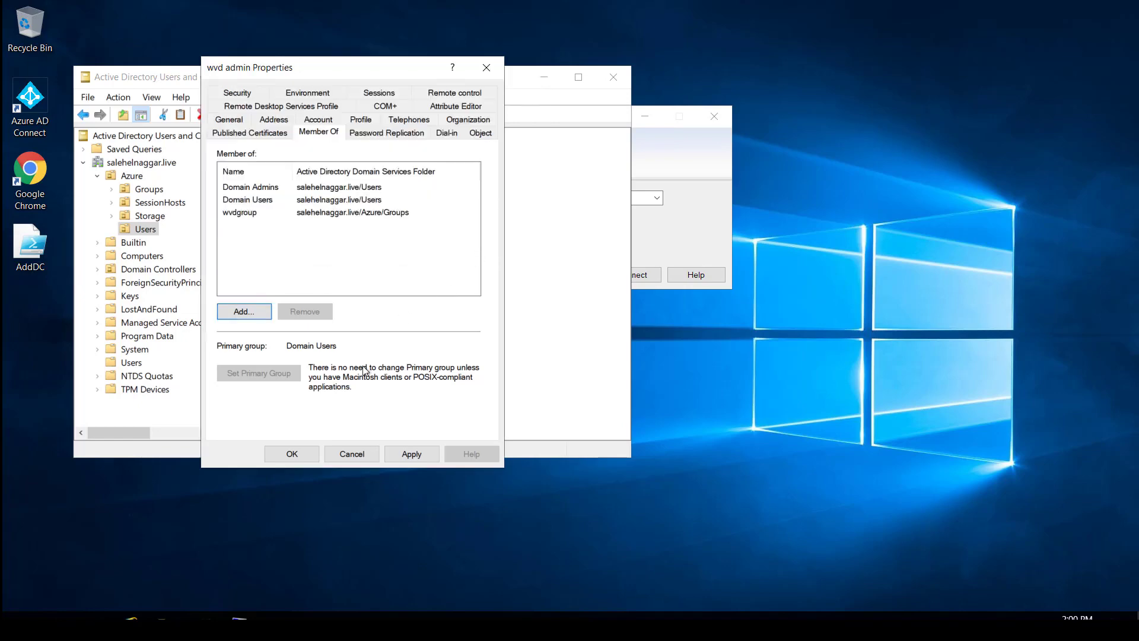
pyautogui.click(307, 455)
pyautogui.click(618, 82)
# - Connect to HP-0 over Remote Desktop with a different account, using the user name wvdadmin and the account password
pyautogui.click(621, 276)
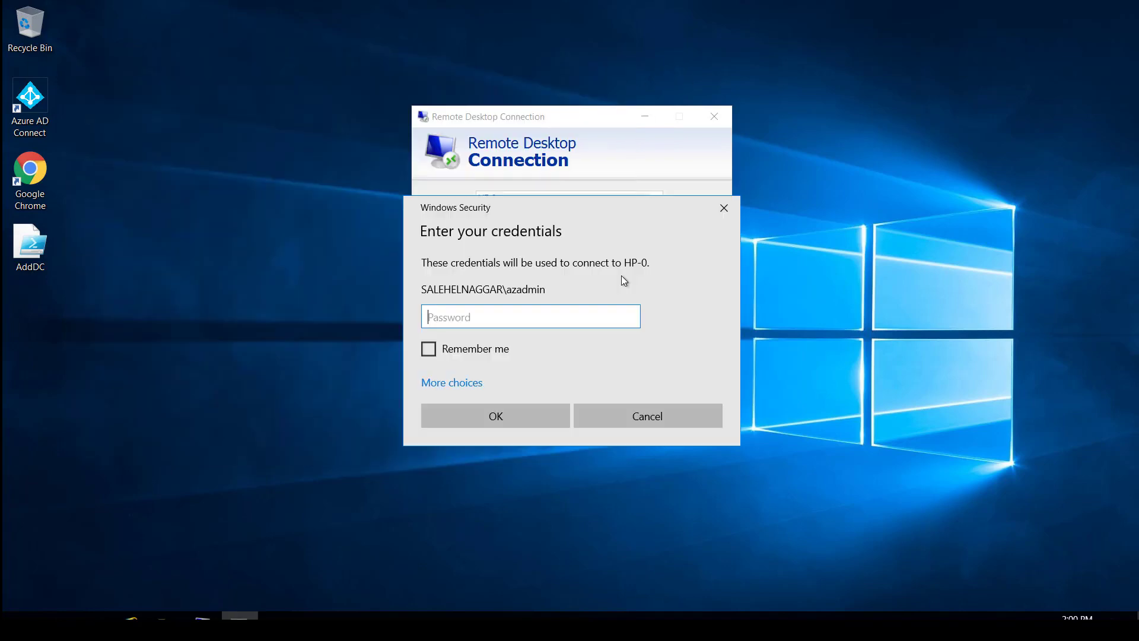
pyautogui.click(465, 386)
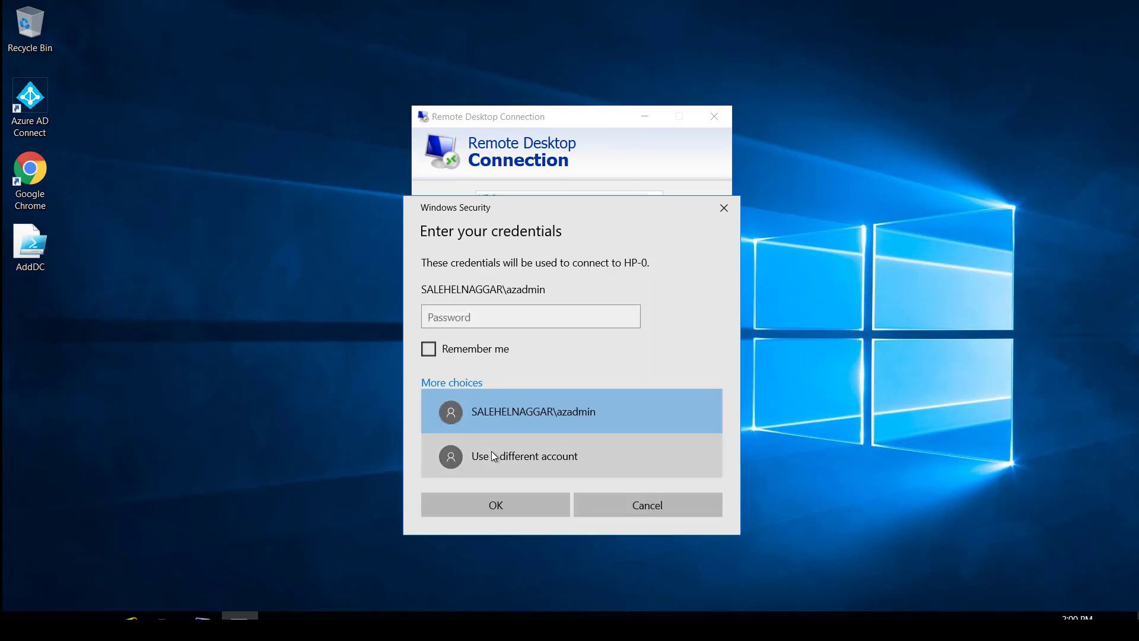
pyautogui.click(493, 457)
pyautogui.write('wvd')
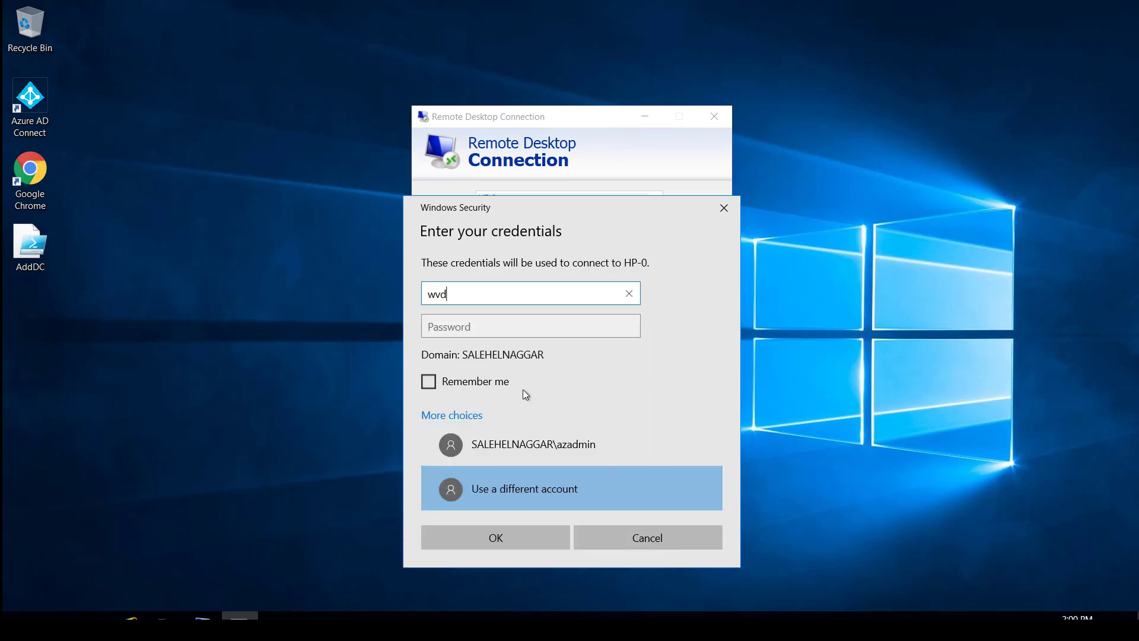
pyautogui.write('admin')
pyautogui.press('Tab')
pyautogui.write('*******')
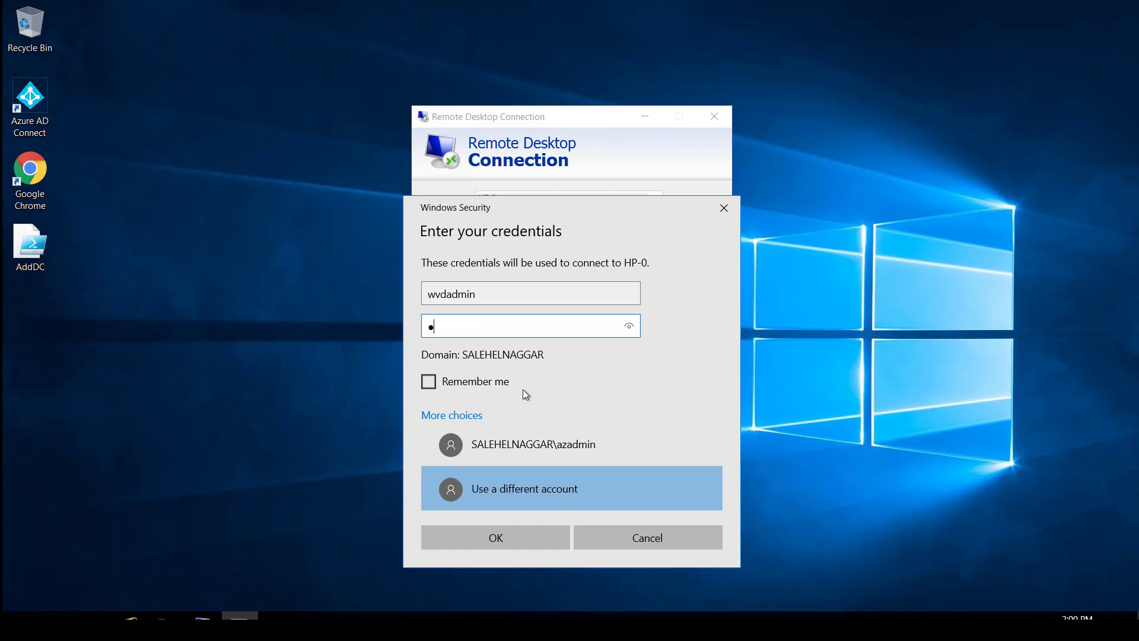
pyautogui.write('*')
pyautogui.press('capslock')
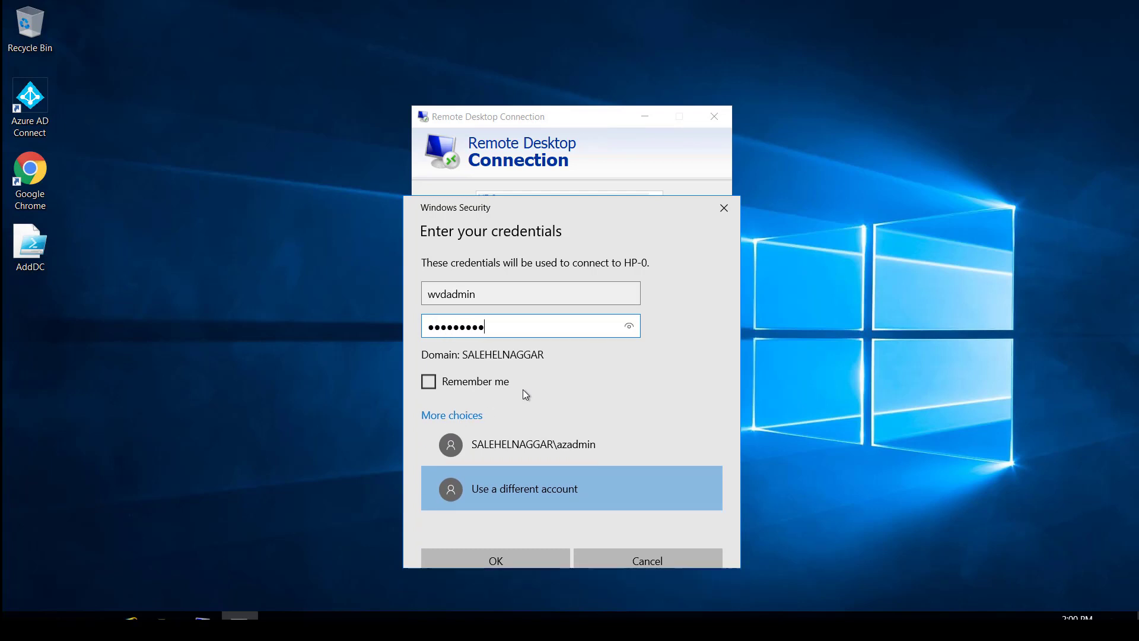
pyautogui.write('*****')
pyautogui.press('Return')
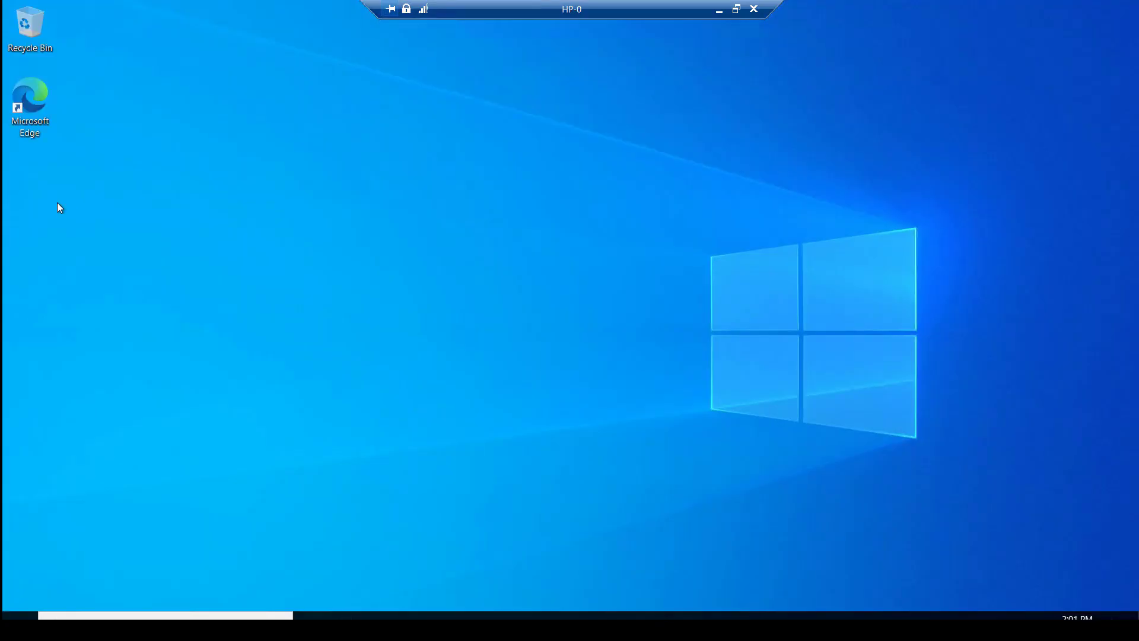
# - Copy the FSLogix_Apps_2.9.7654.46150 folder from the domain controller's Downloads and paste it onto the HP-0 desktop
pyautogui.click(719, 9)
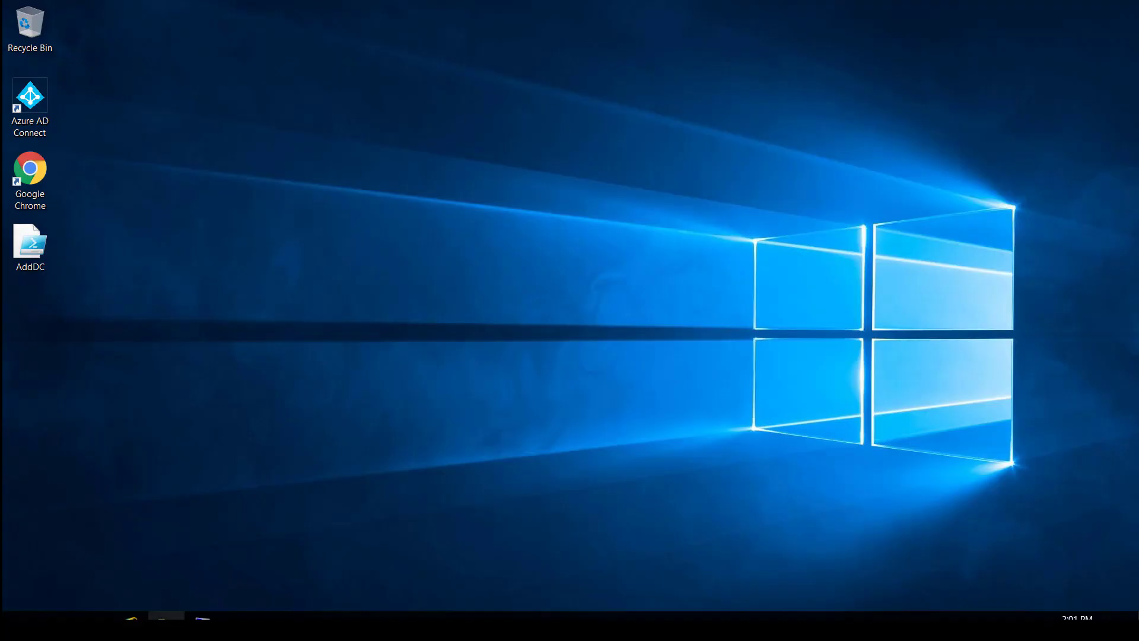
pyautogui.click(166, 617)
pyautogui.click(228, 213)
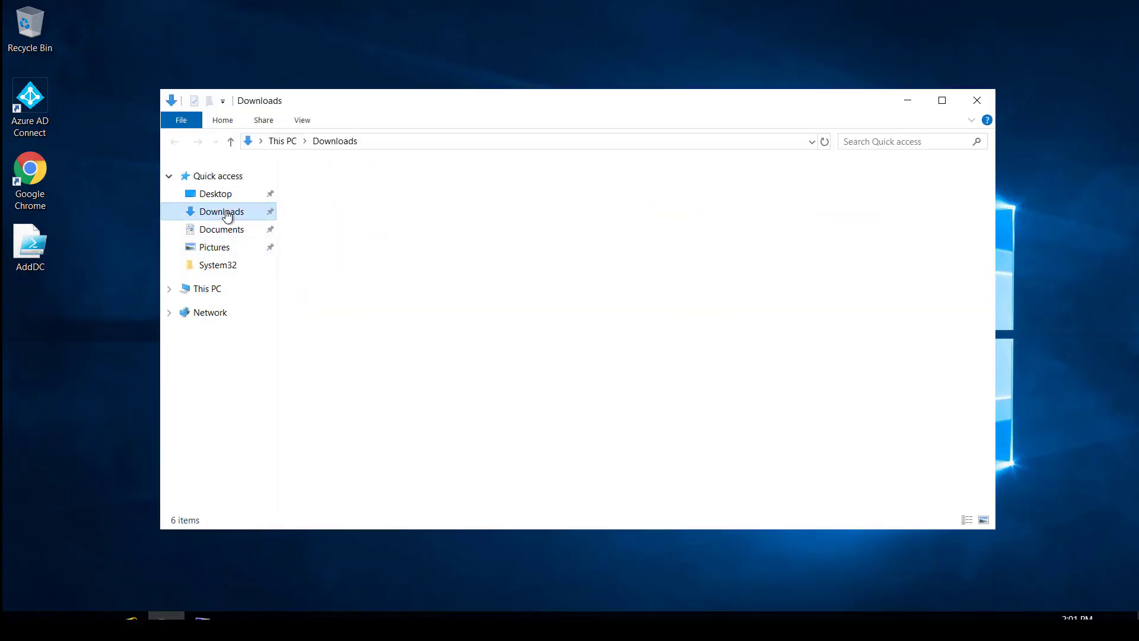
pyautogui.rightClick(358, 204)
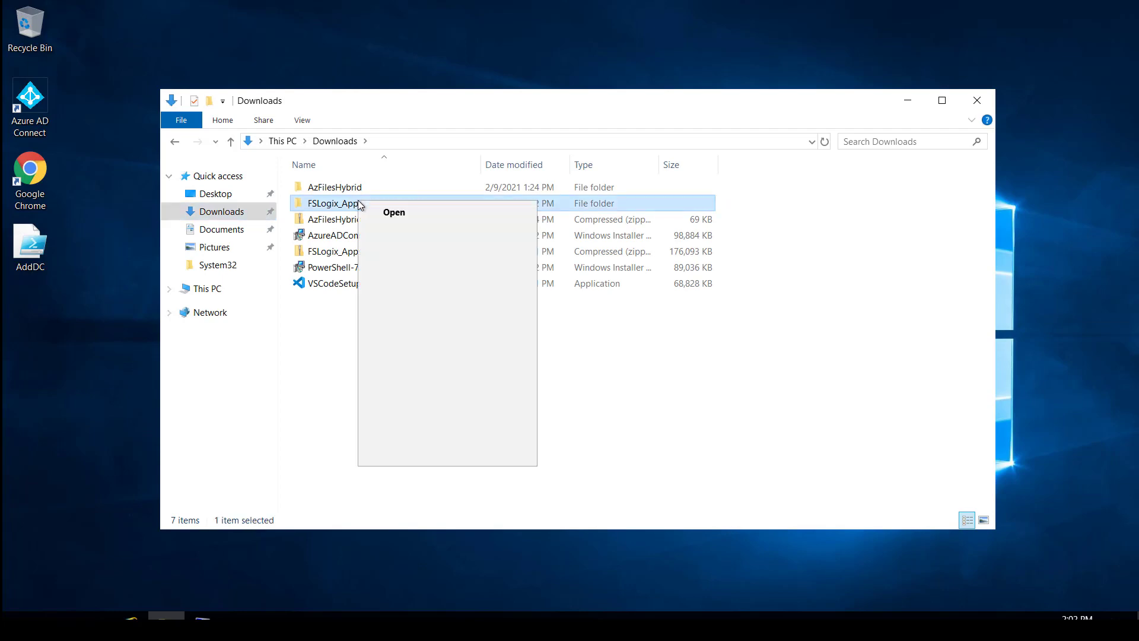
pyautogui.click(469, 377)
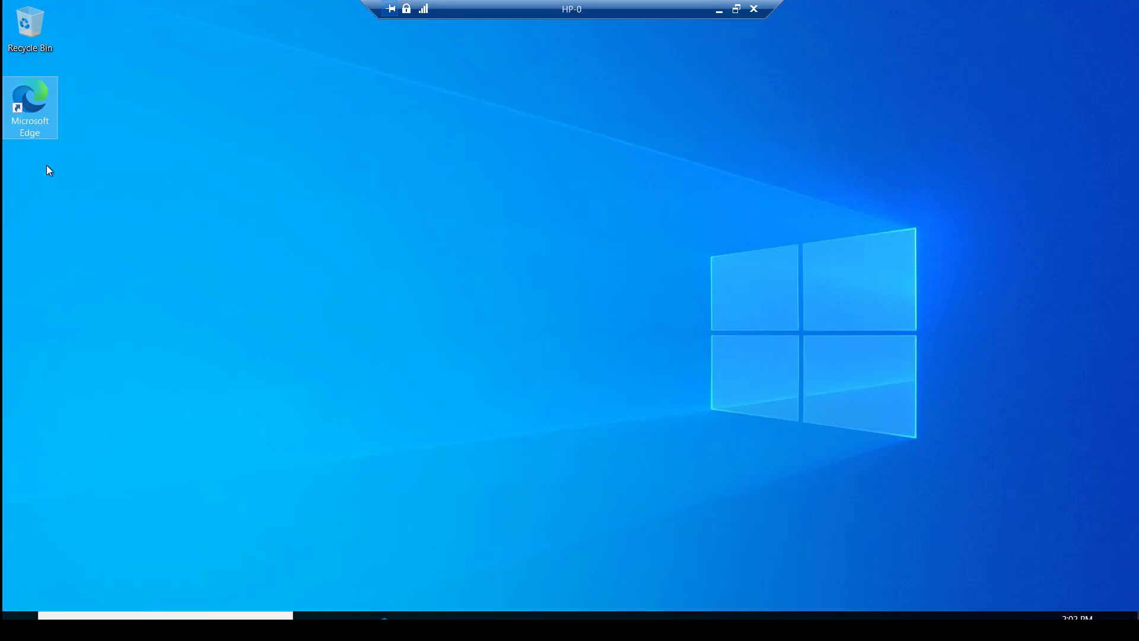
pyautogui.rightClick(47, 165)
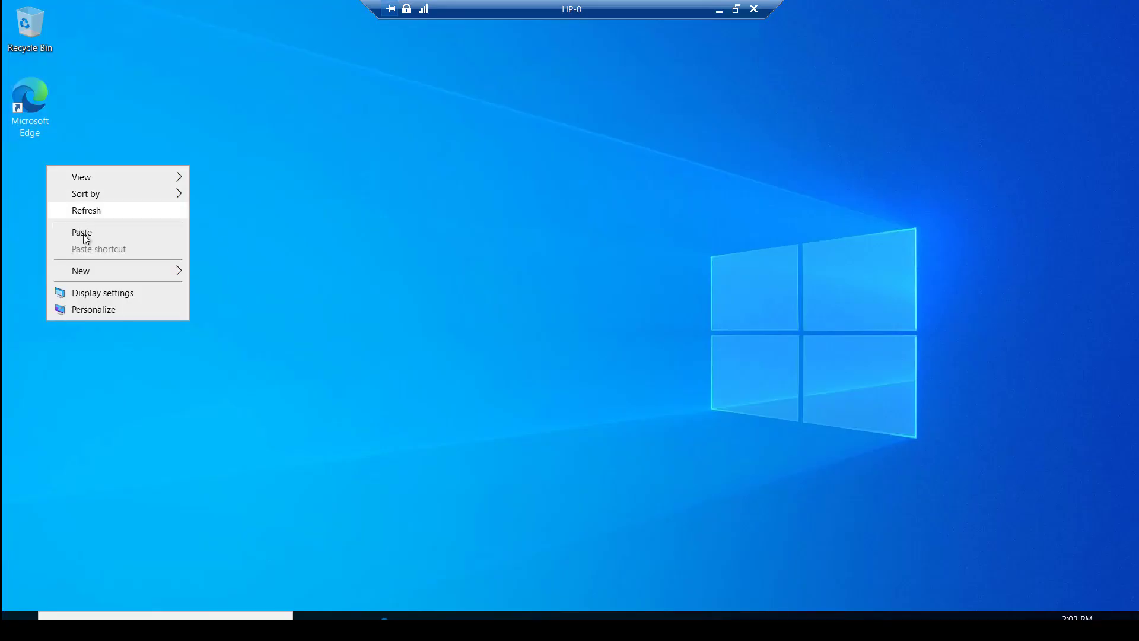
pyautogui.click(83, 233)
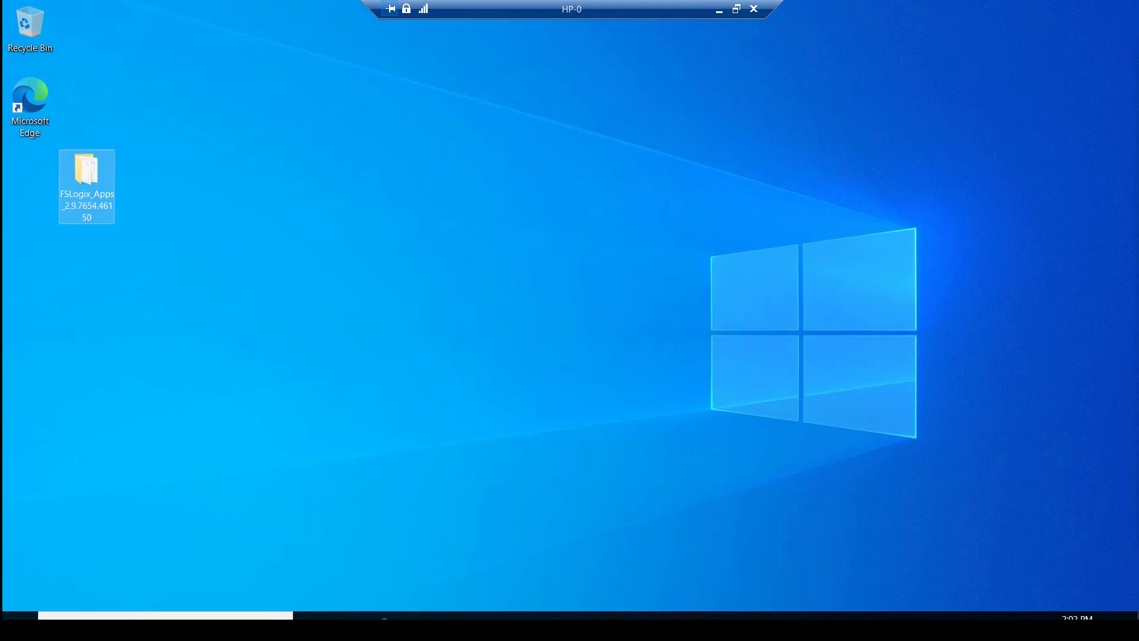
# - Launch FSLogixAppsSetup from the x64 Release folder inside the copied FSLogix folder
pyautogui.doubleClick(88, 178)
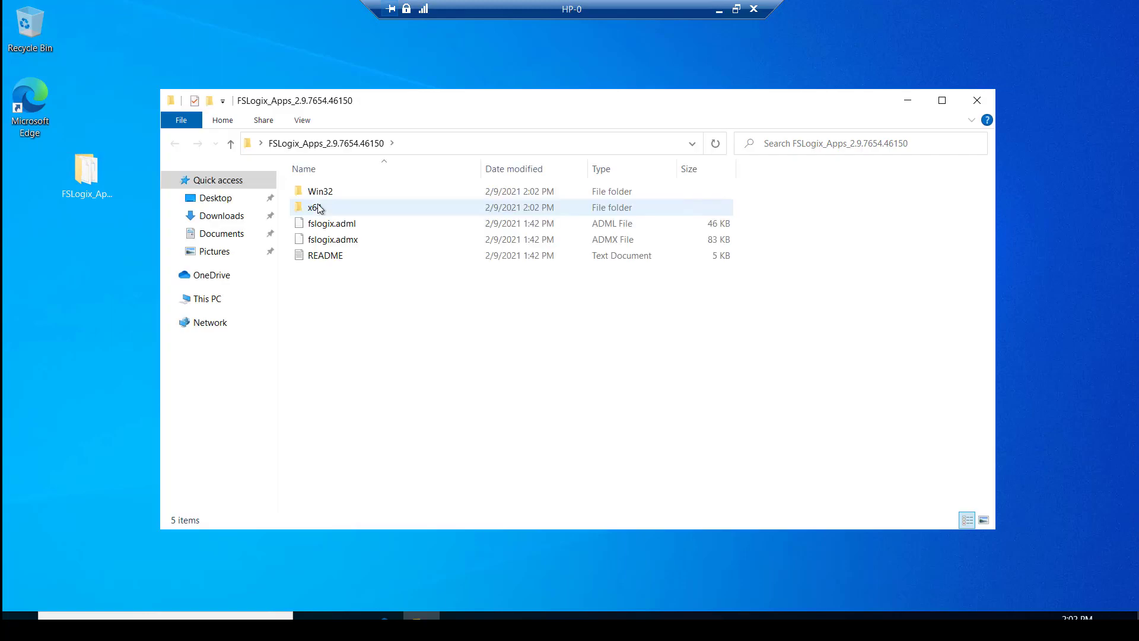
pyautogui.doubleClick(323, 208)
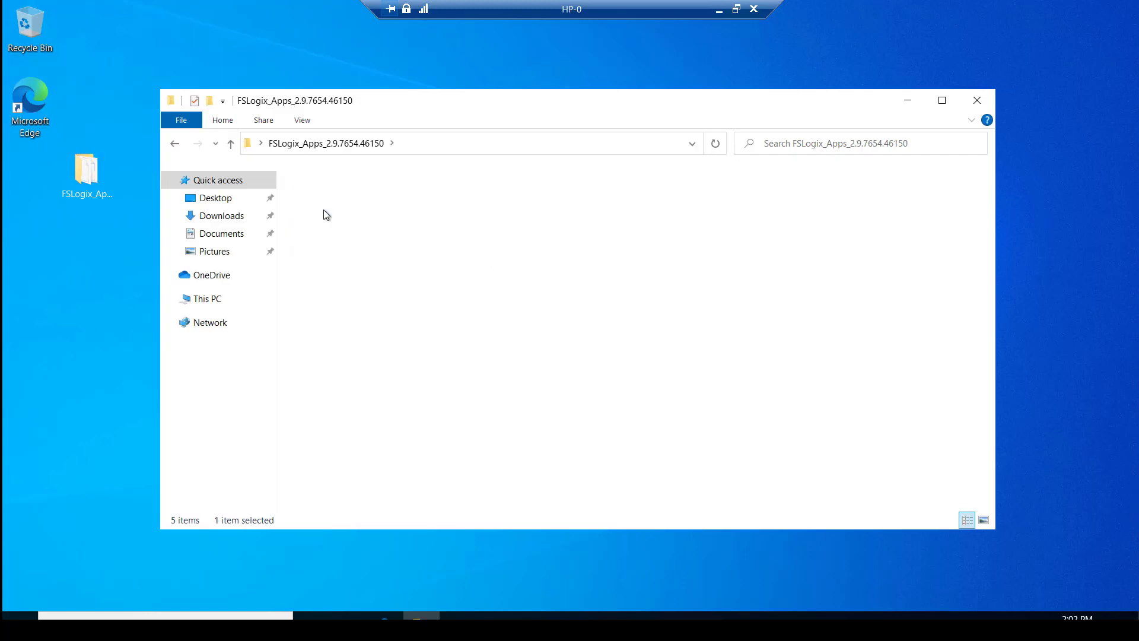
pyautogui.doubleClick(324, 192)
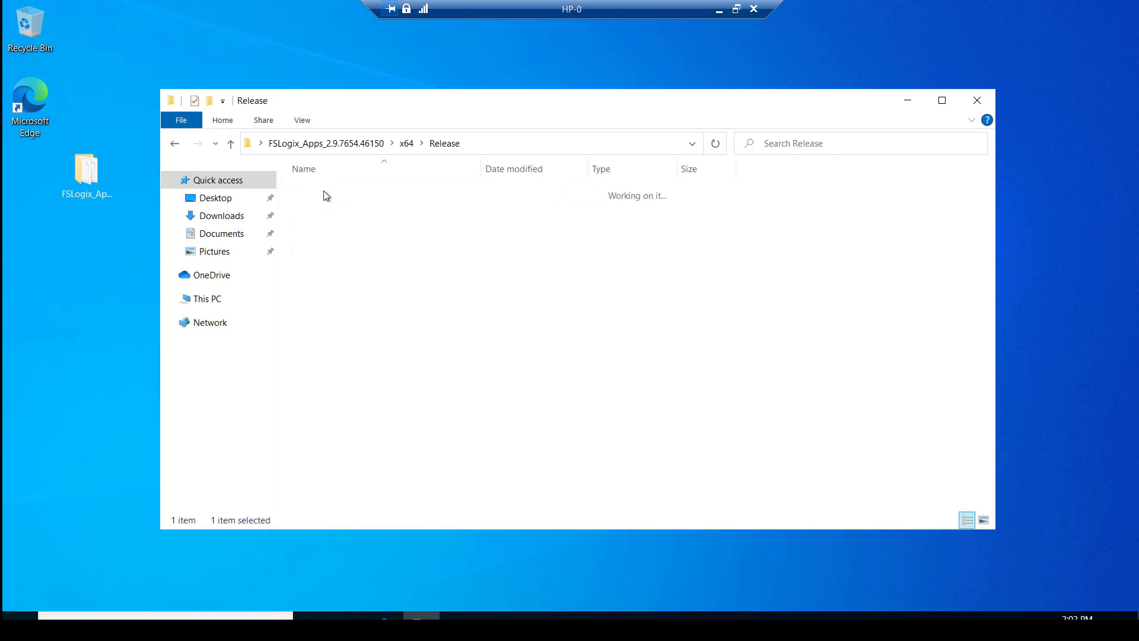
pyautogui.click(348, 226)
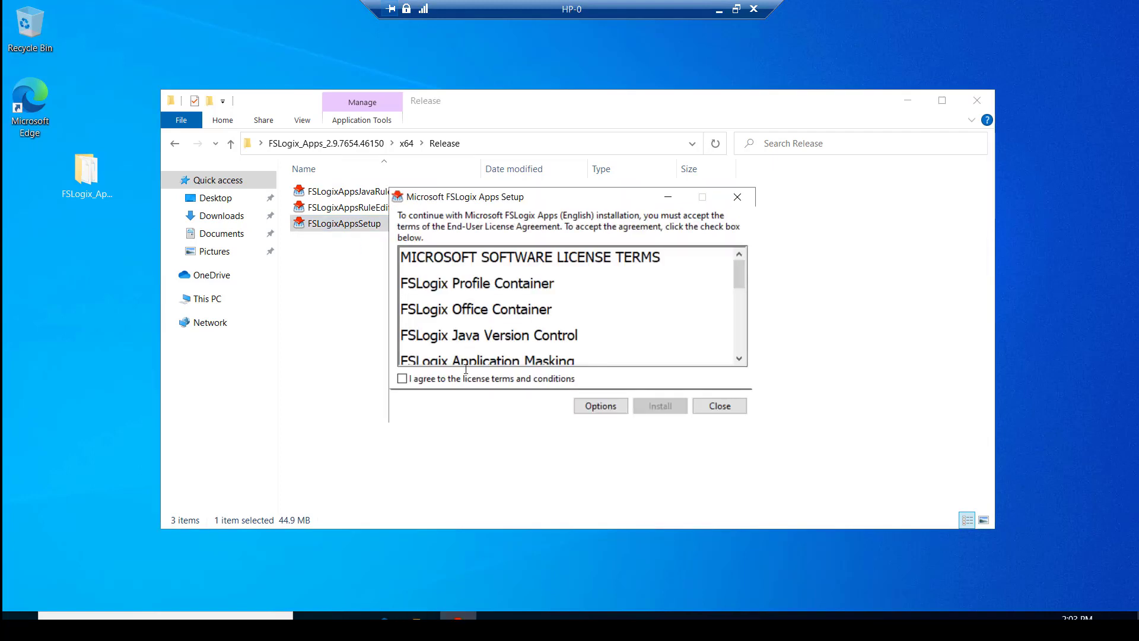
# - Accept the license terms, install Microsoft FSLogix Apps, and close the setup and the Release folder window
pyautogui.click(486, 380)
pyautogui.click(660, 406)
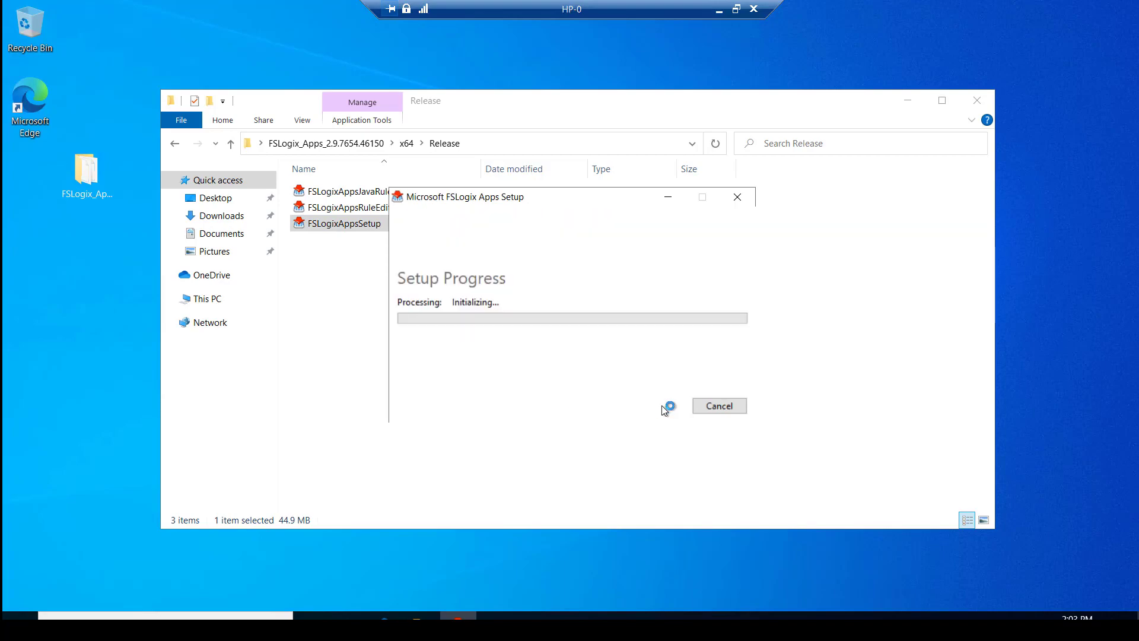
pyautogui.click(525, 413)
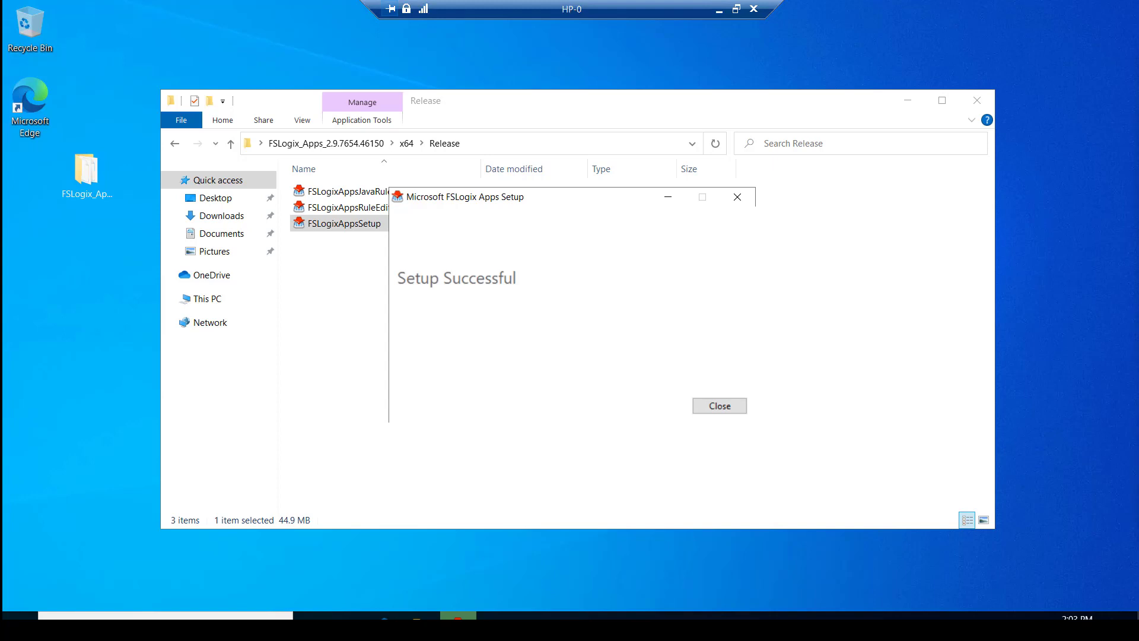
pyautogui.click(722, 407)
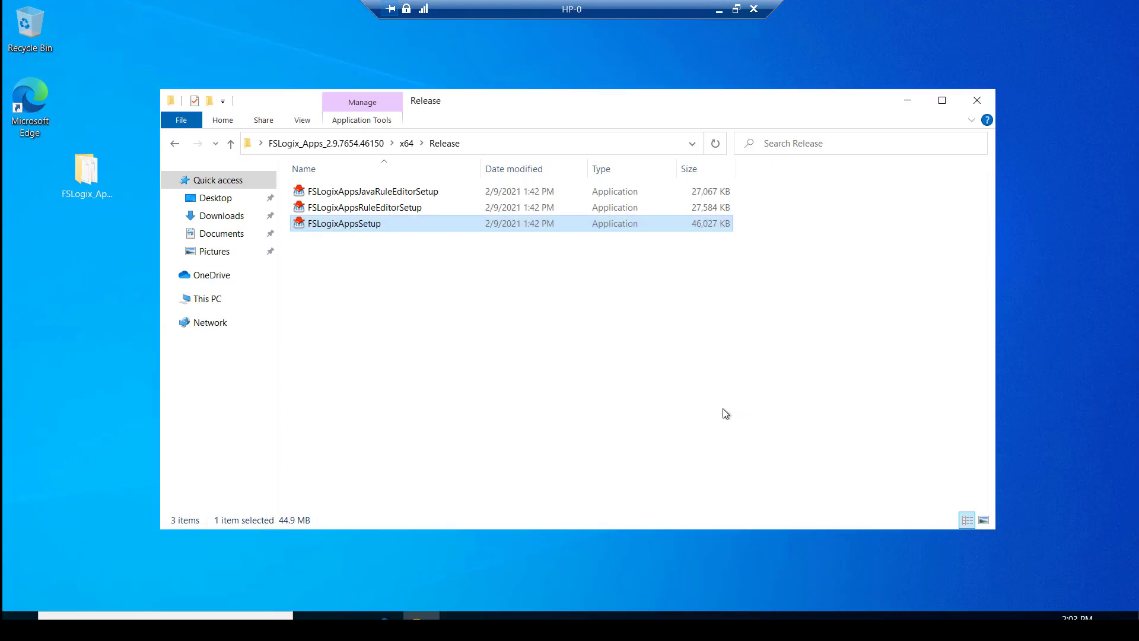
pyautogui.click(977, 101)
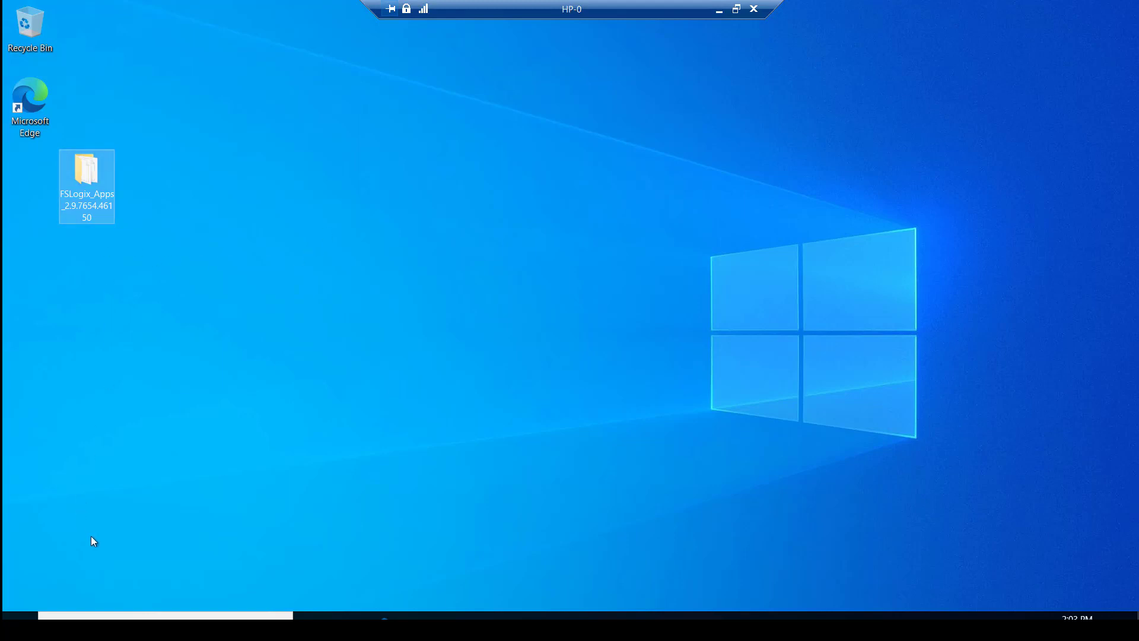
# - Force a Group Policy update on HP-0 with gpupdate /force in a Command Prompt run as administrator, and close the prompt
pyautogui.click(19, 615)
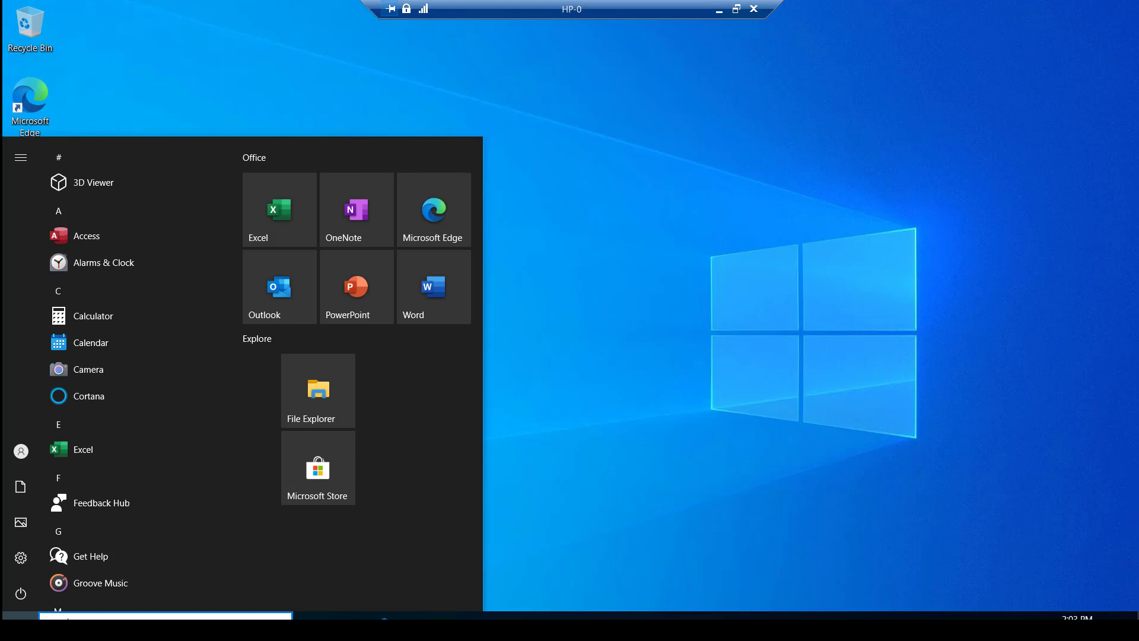
pyautogui.write('rege')
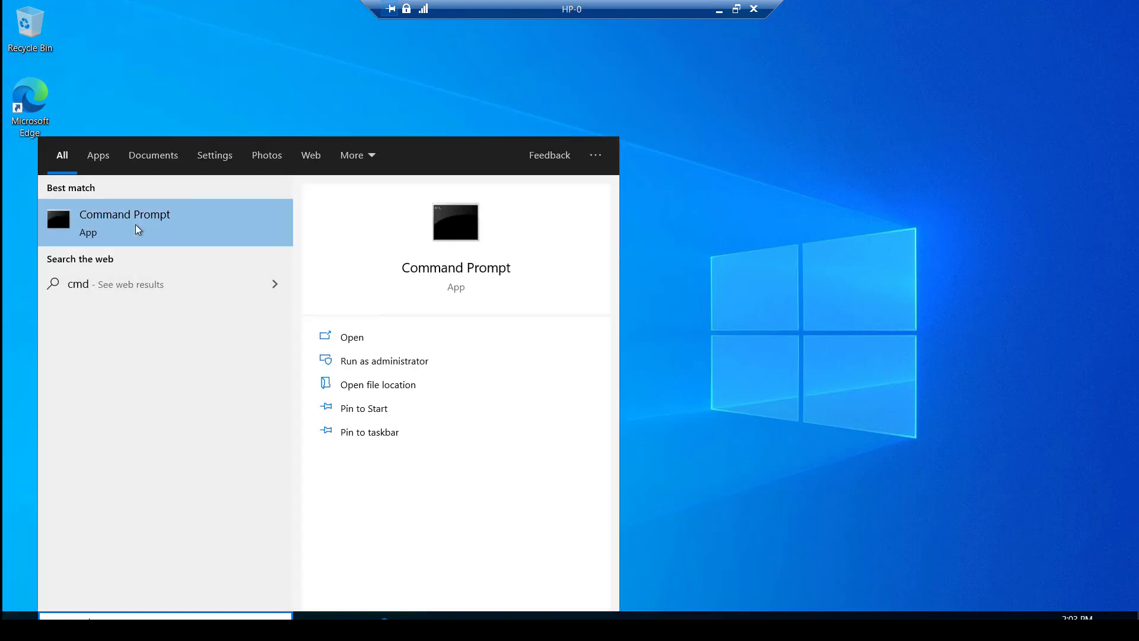
pyautogui.rightClick(134, 225)
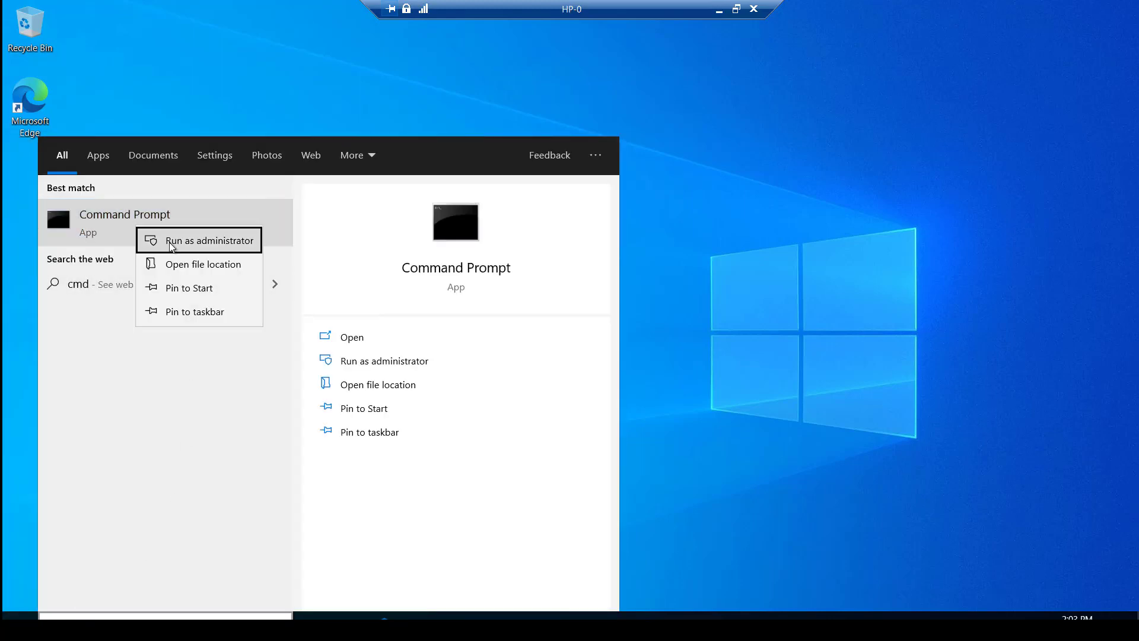
pyautogui.click(171, 241)
pyautogui.click(490, 407)
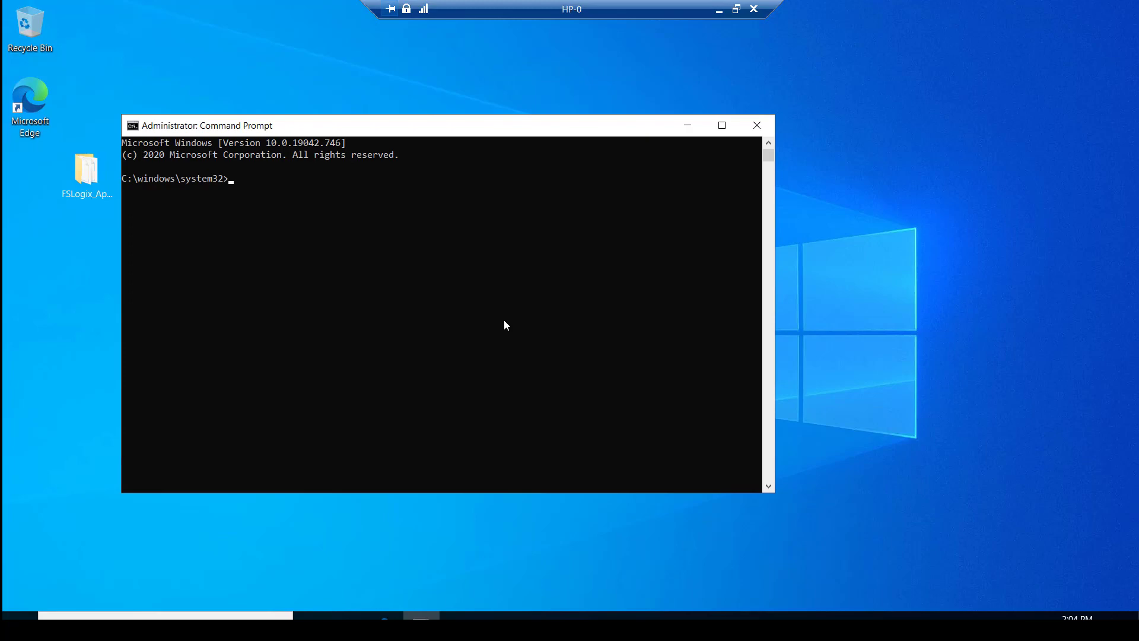
pyautogui.write('gpupdate /force')
pyautogui.press('Return')
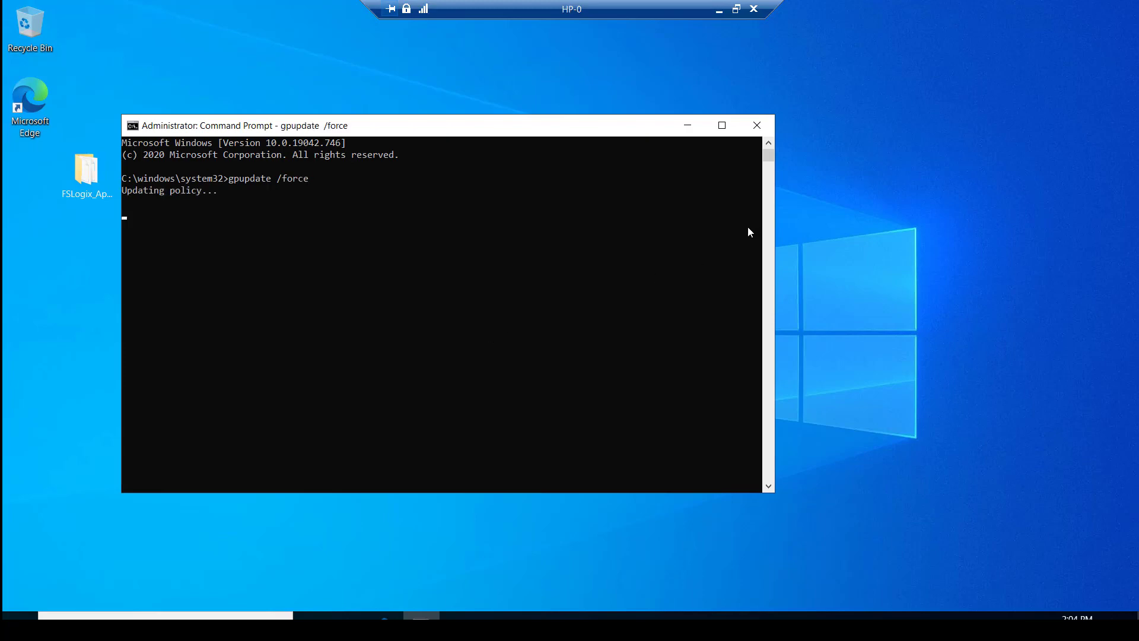
pyautogui.click(756, 127)
# - Sign out of the HP-0 remote session
pyautogui.rightClick(22, 627)
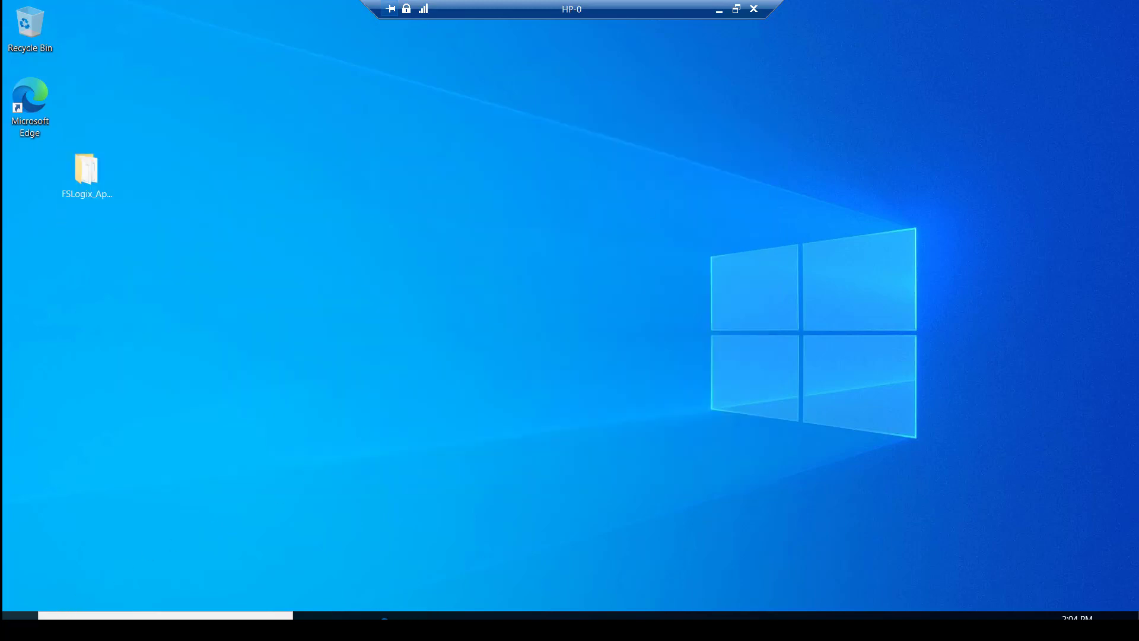
pyautogui.moveTo(129, 582)
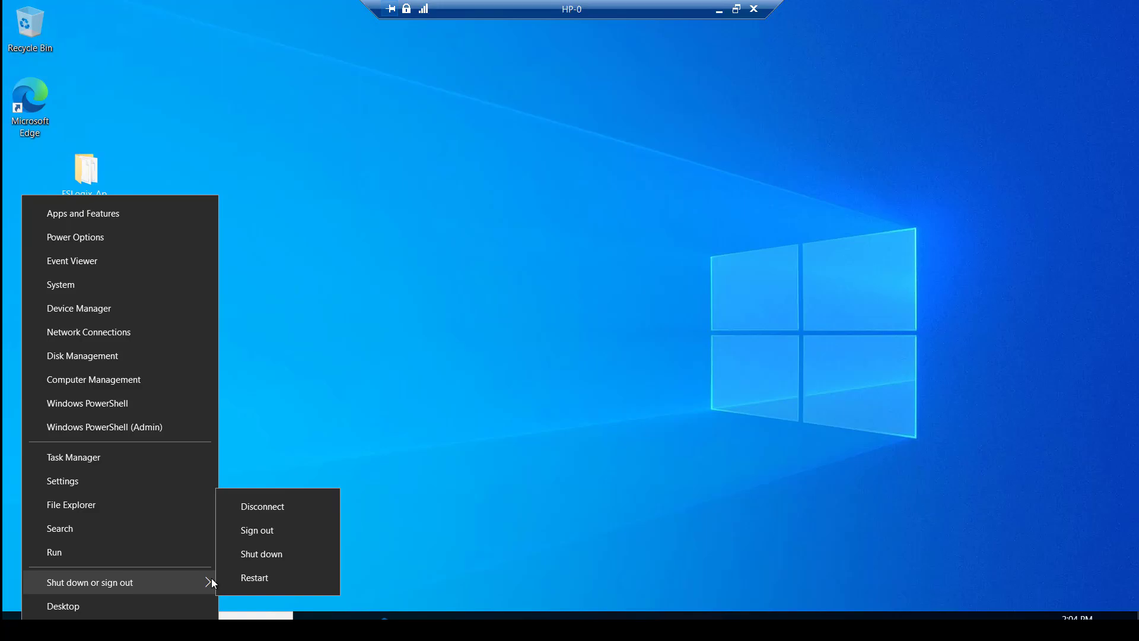
pyautogui.click(277, 530)
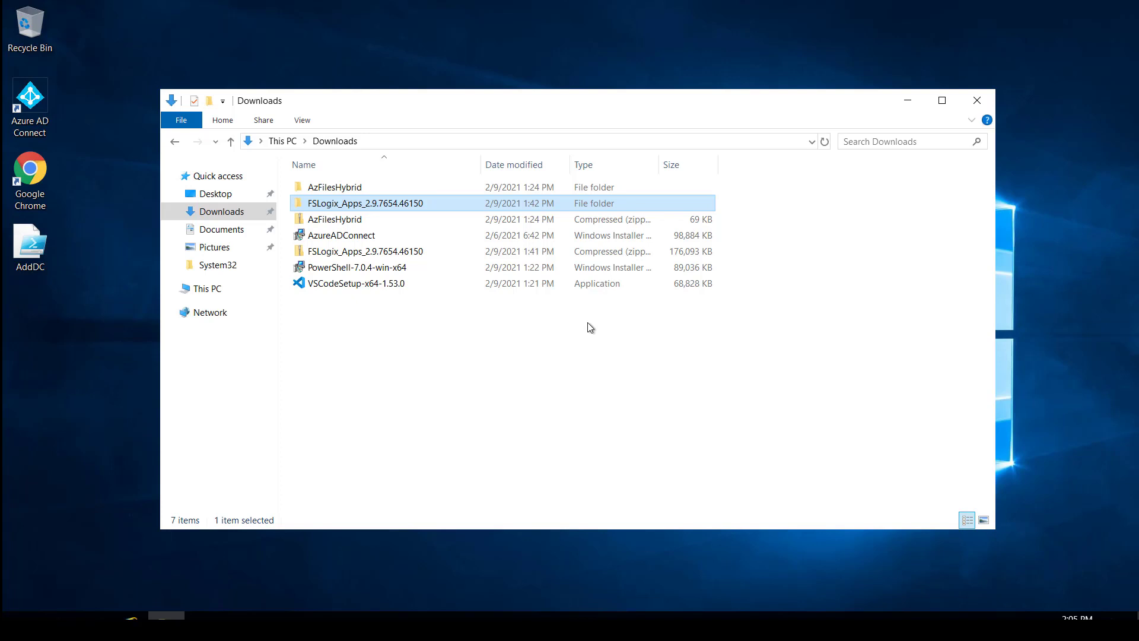
# - Check the contents of the profiles folder on the fileshare (S:) drive, close it and return to the Azure portal
pyautogui.click(217, 291)
pyautogui.doubleClick(368, 419)
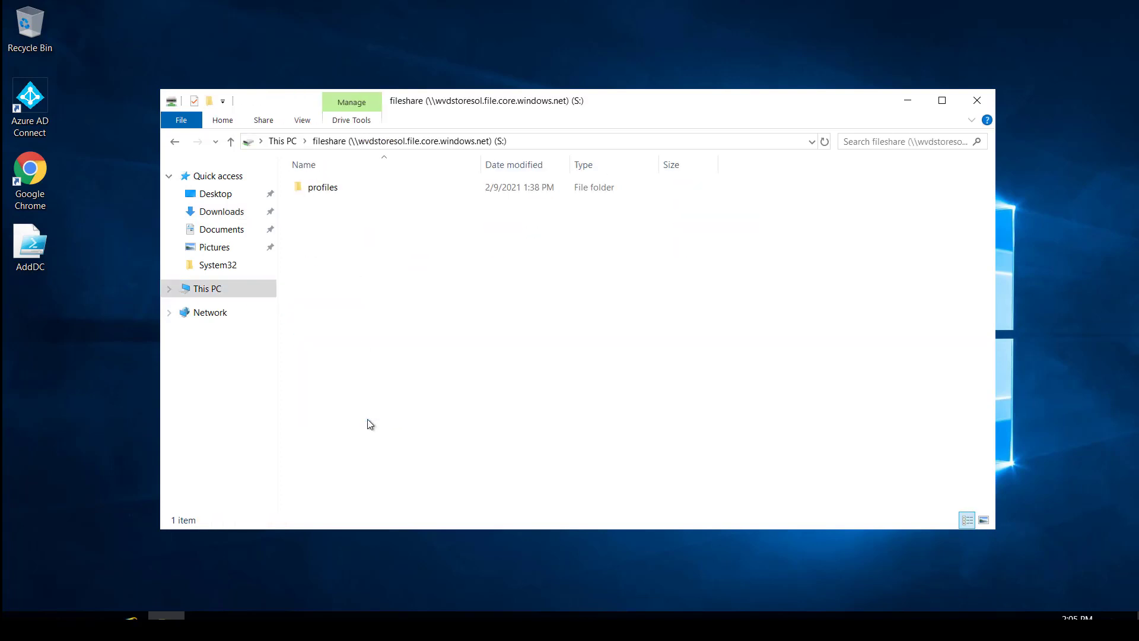
pyautogui.doubleClick(334, 190)
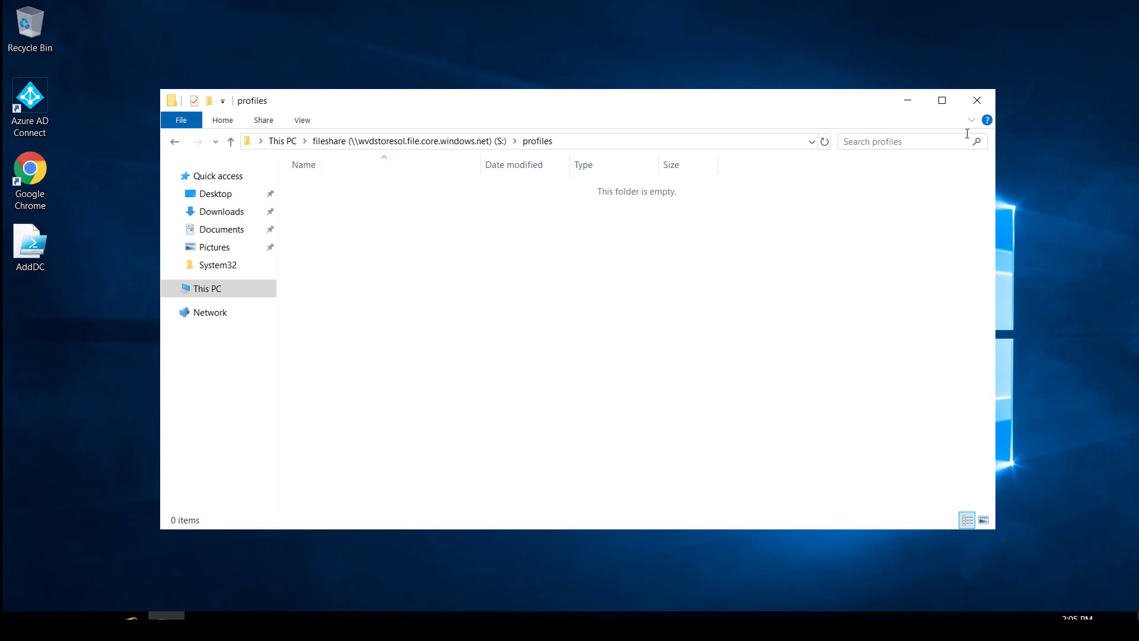
pyautogui.click(983, 102)
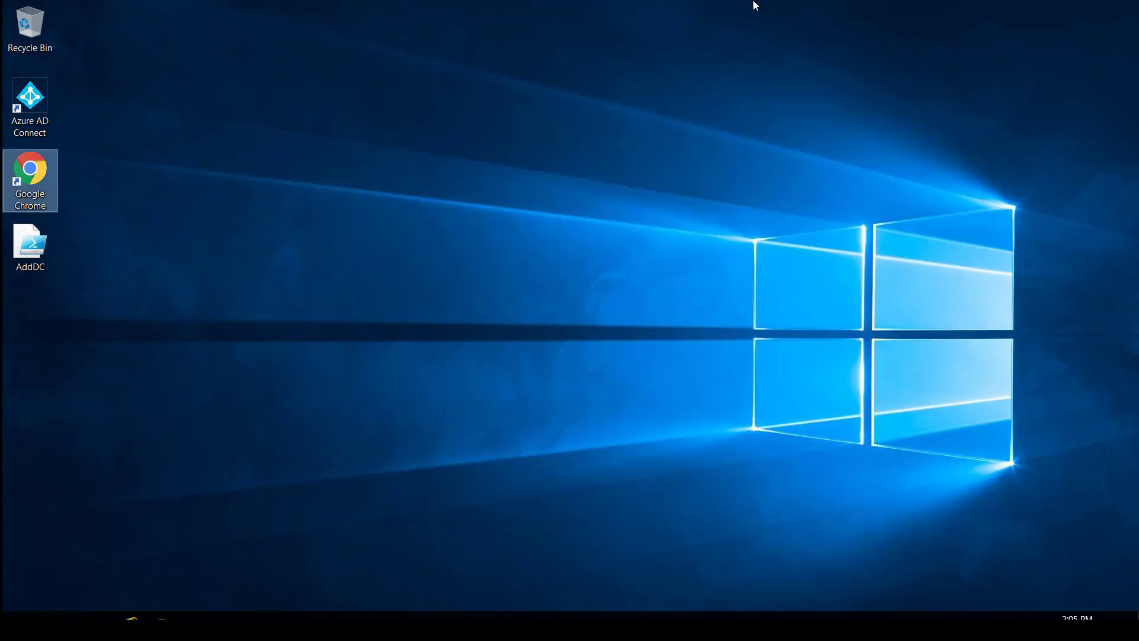
pyautogui.click(754, 5)
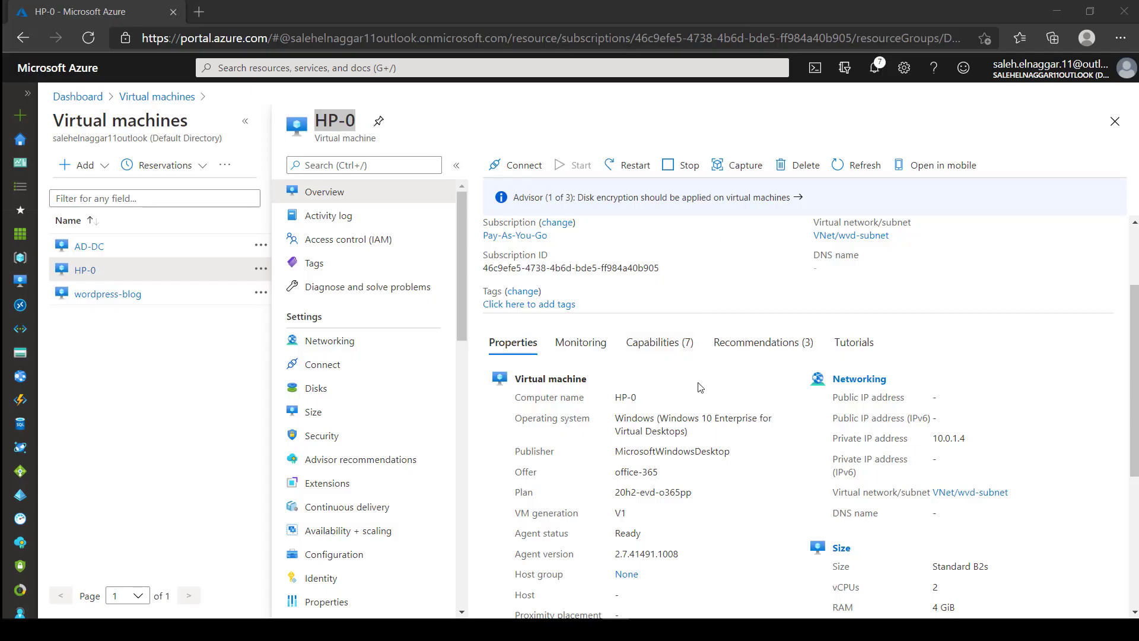